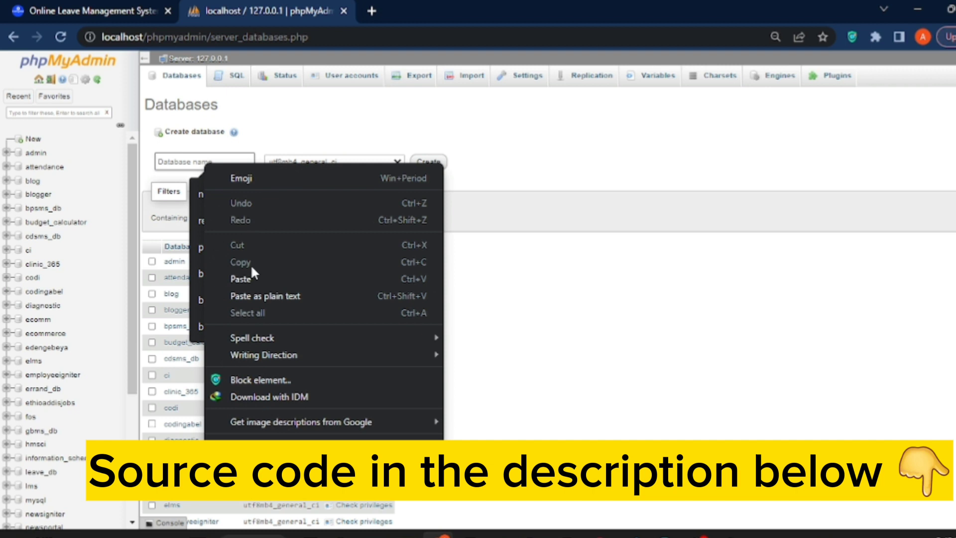
Try creating a database named Leave_db, which fails because it already exists.
left_click(243, 278)
left_click(427, 169)
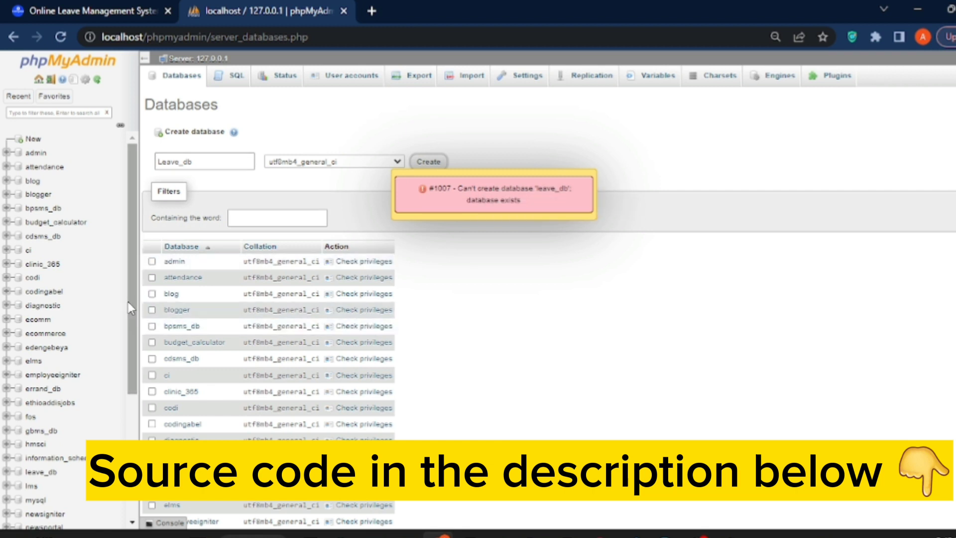
left_click(535, 88)
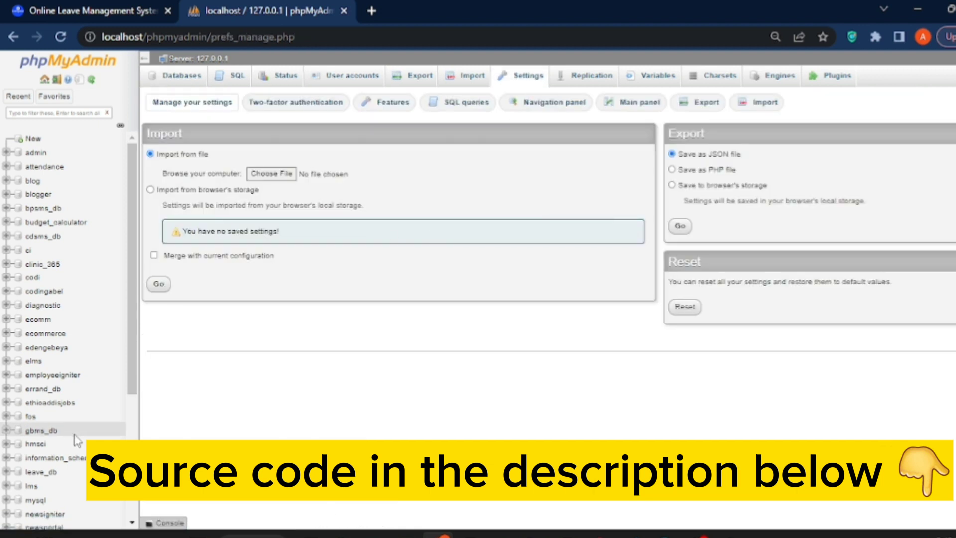
Drop the existing leave_db database from its Operations page and confirm.
left_click(43, 473)
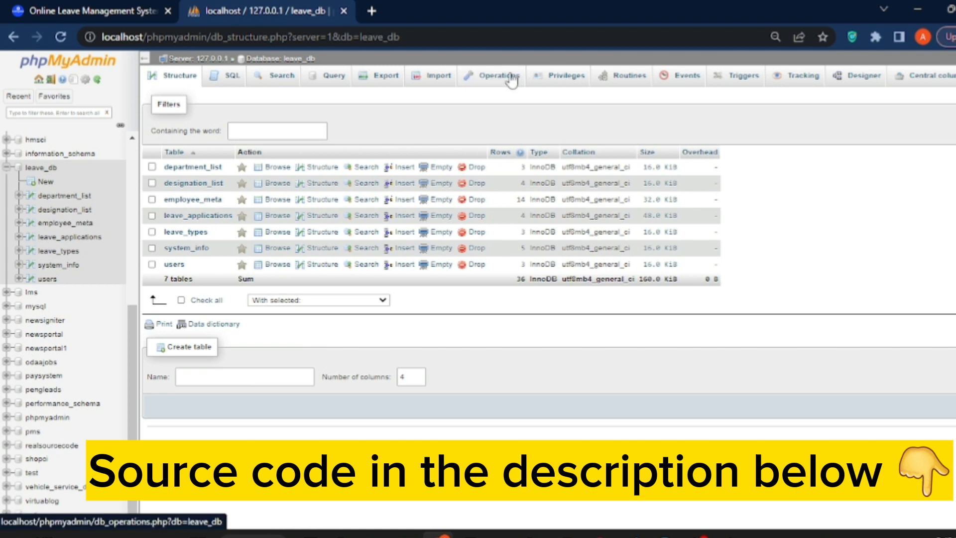
left_click(510, 80)
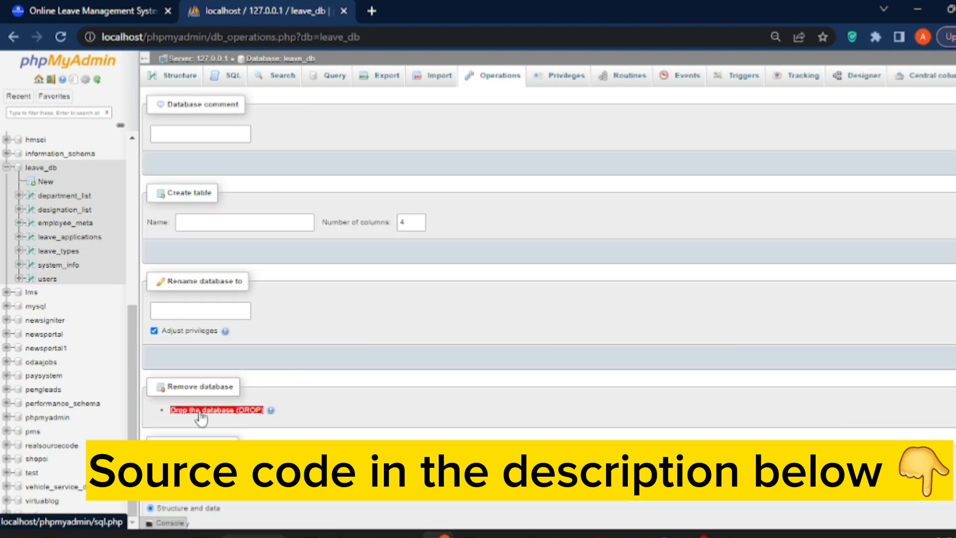
left_click(199, 411)
left_click(514, 330)
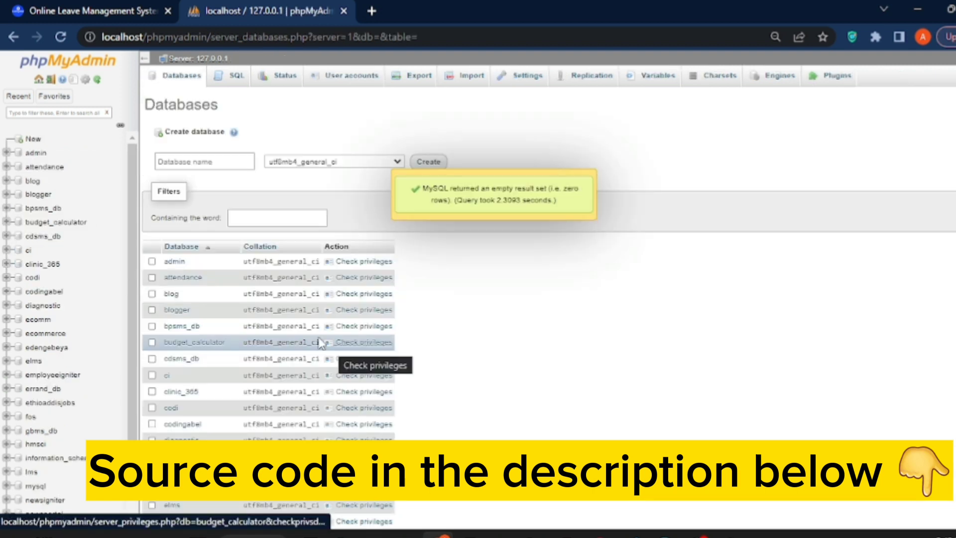
left_click(191, 162)
Create a new empty database named Leave_db by pasting the name.
right_click(191, 162)
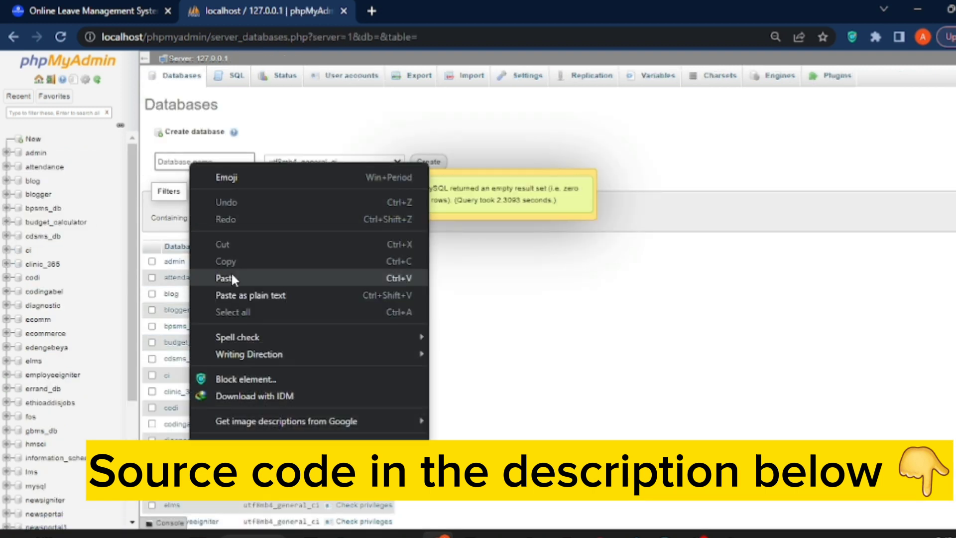
left_click(231, 271)
left_click(416, 162)
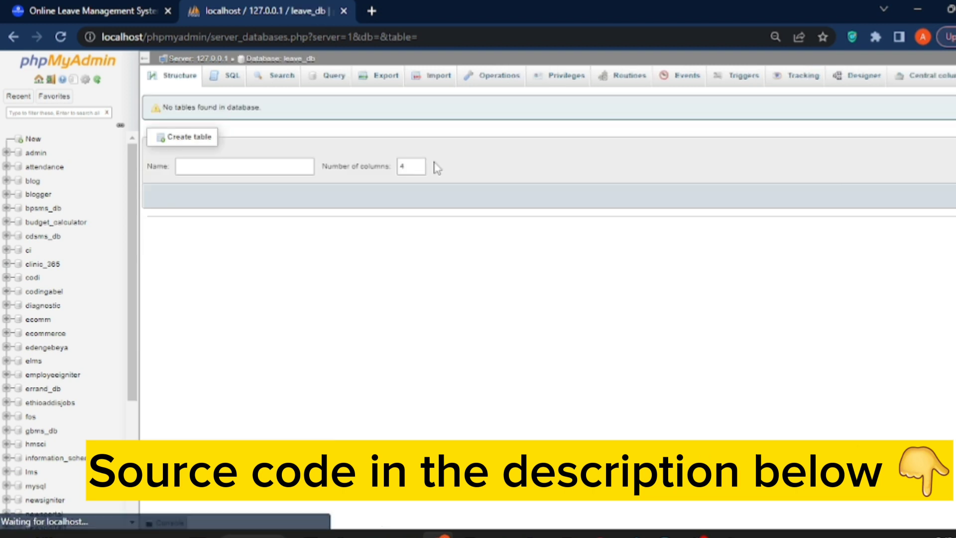
Choose leave_db.sql from C:\xampp\htdocs\leave_system\database as the import file.
left_click(434, 86)
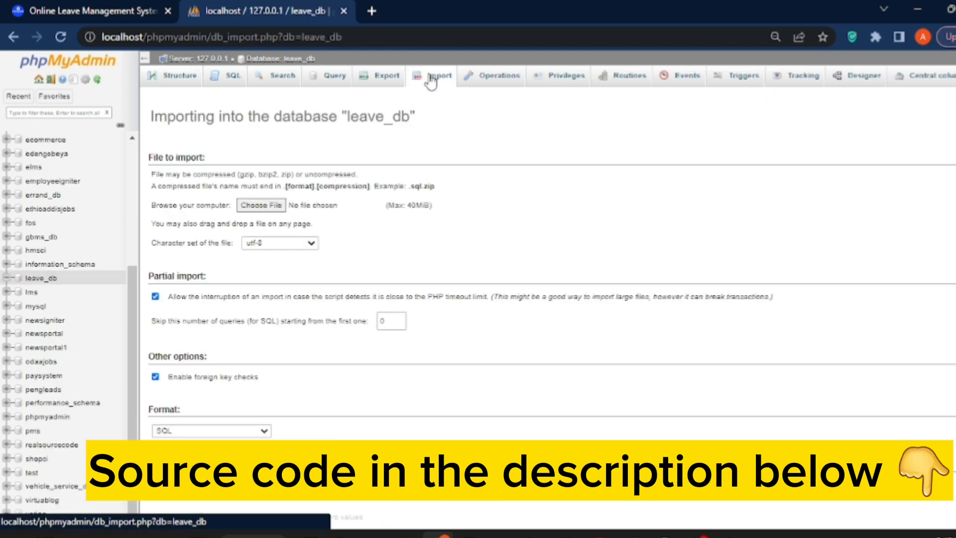
left_click(269, 207)
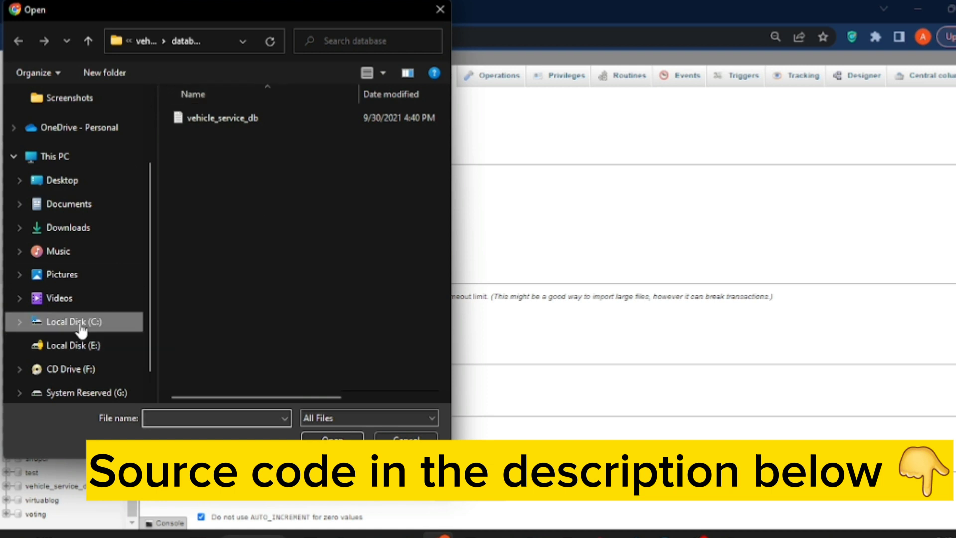
left_click(75, 323)
double_click(290, 381)
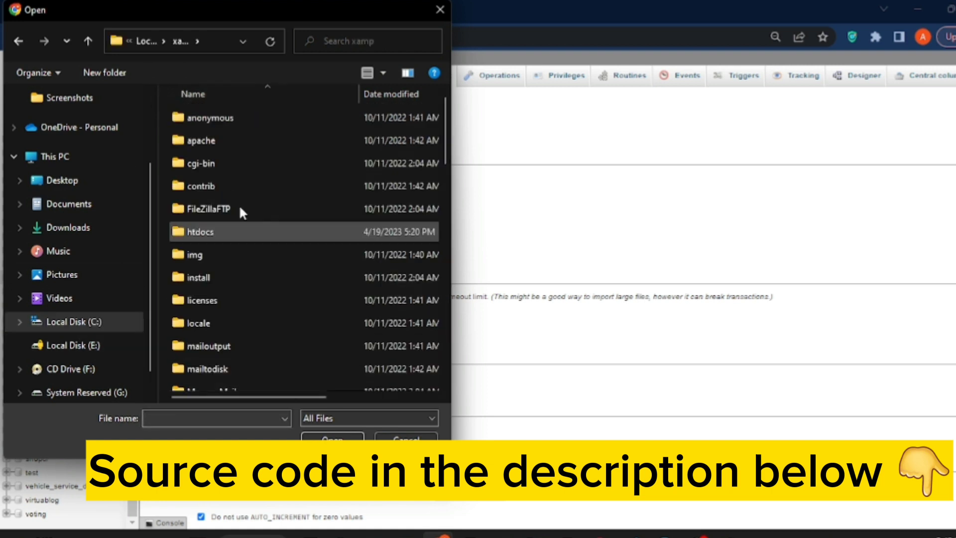
double_click(207, 232)
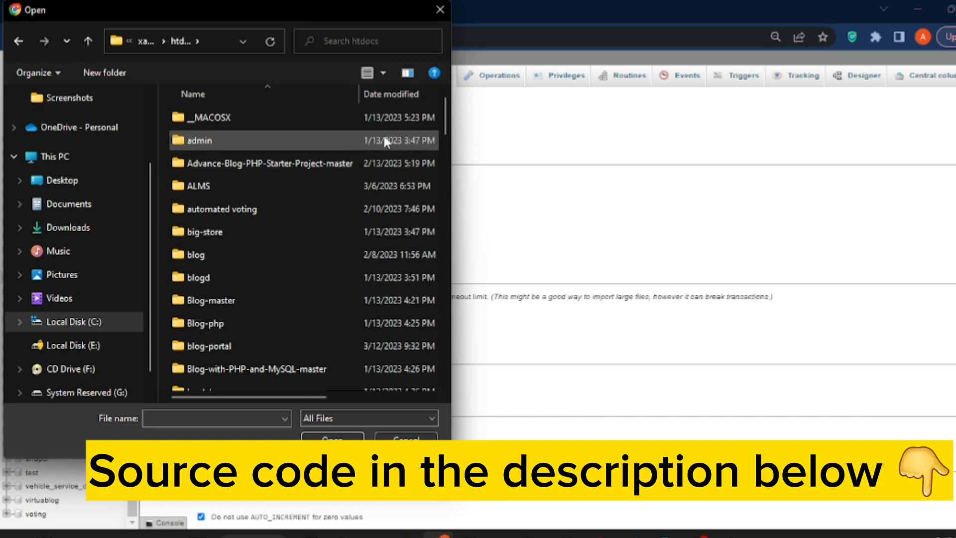
left_click_drag(447, 124, 446, 222)
double_click(250, 306)
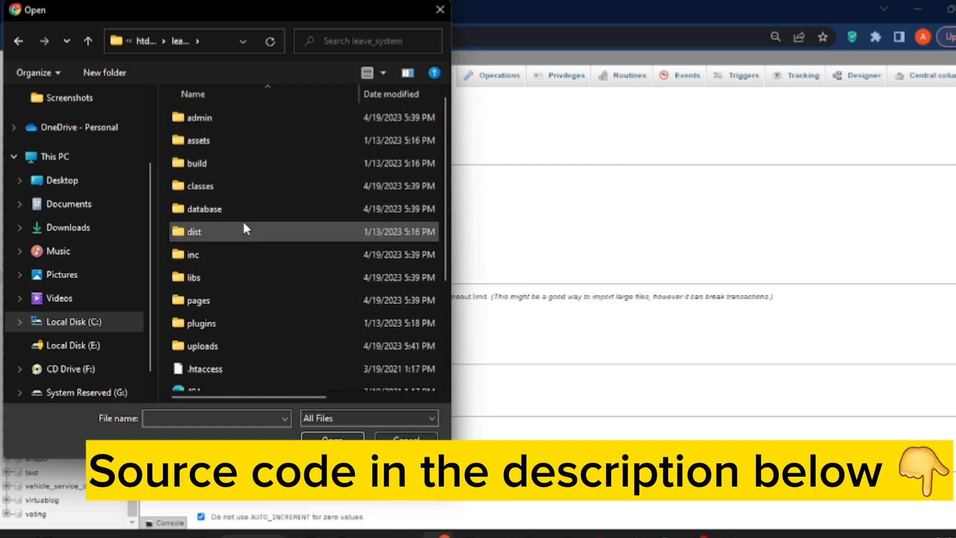
double_click(239, 205)
left_click(214, 119)
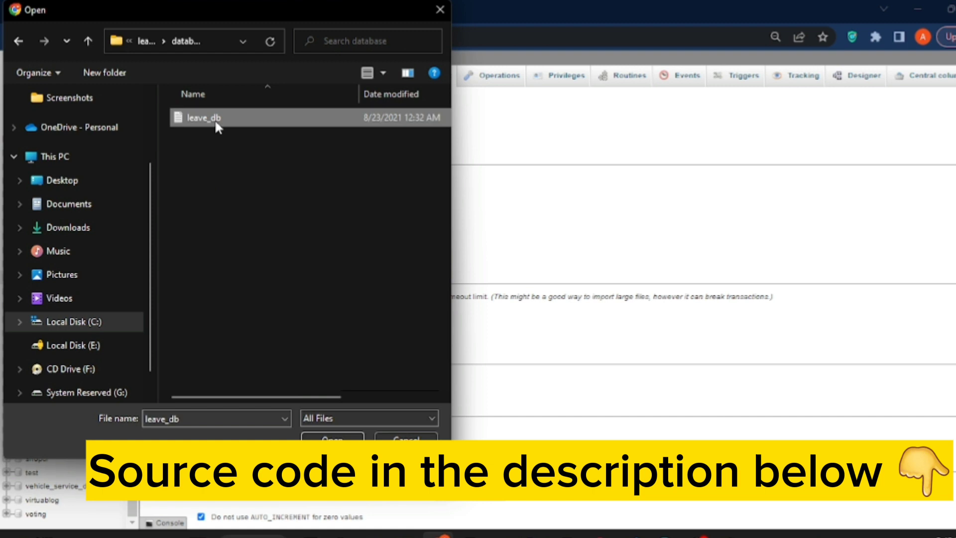
left_click(332, 439)
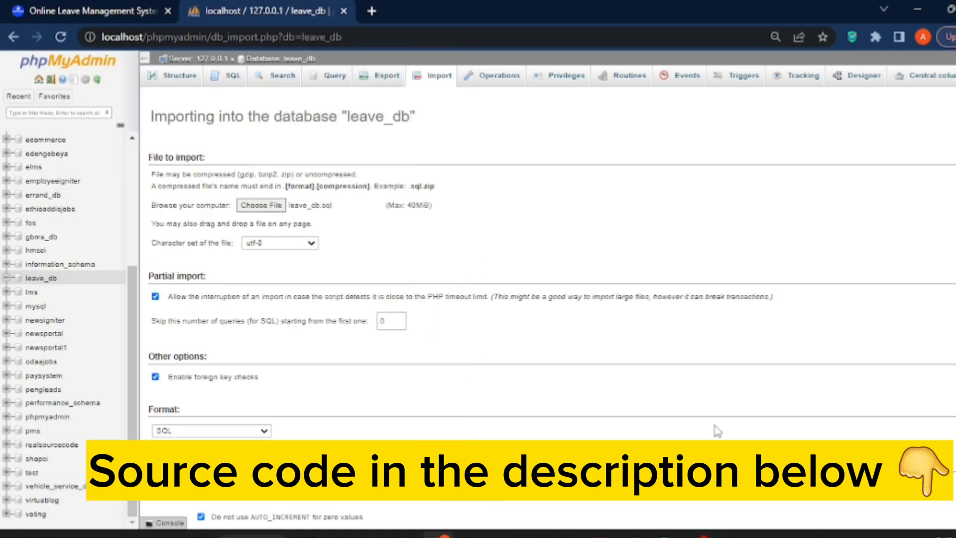
Run the leave_db.sql import, executing 40 queries into leave_db.
scroll(548, 299, "down", 1)
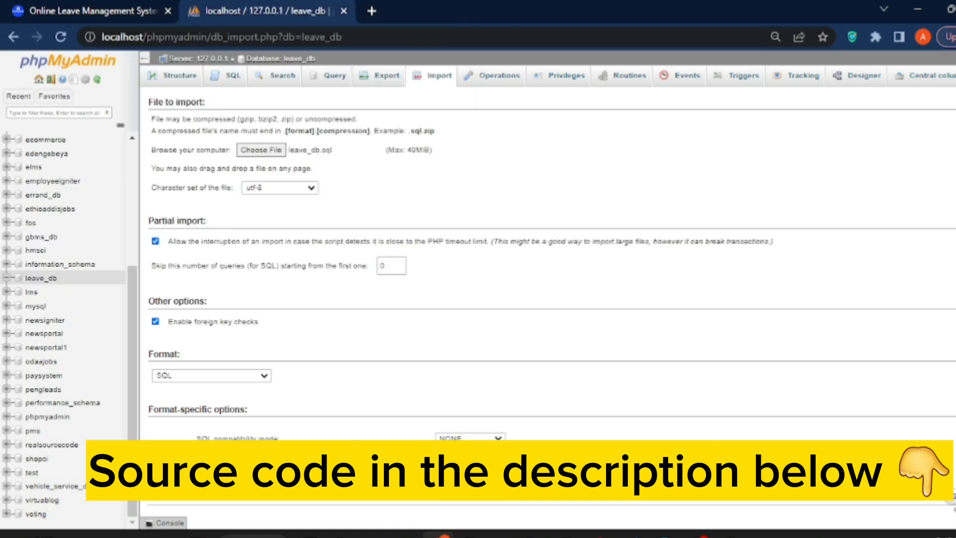
key("Return")
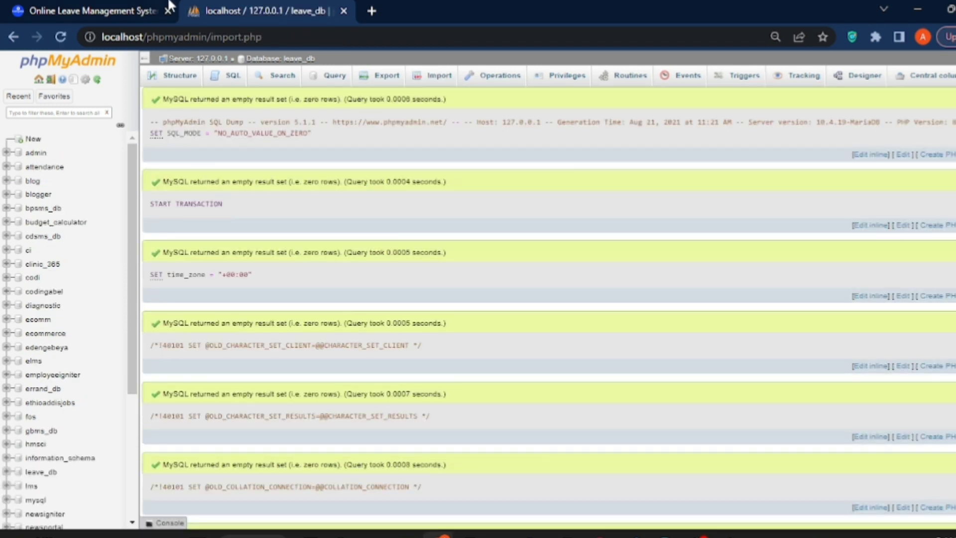
Open the Step 9 URL localhost/leave_system from the CodingAbel page in a new tab.
left_click(167, 7)
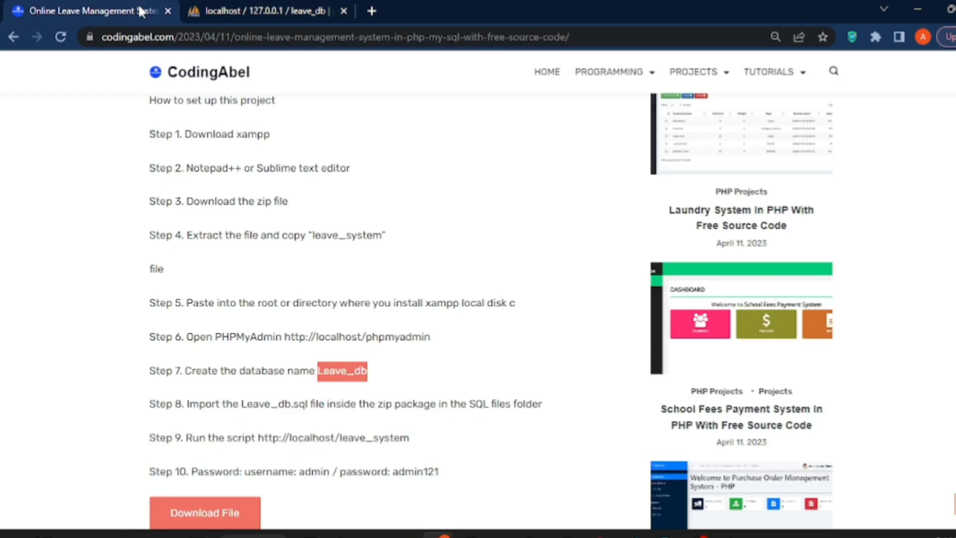
left_click_drag(187, 404, 329, 404)
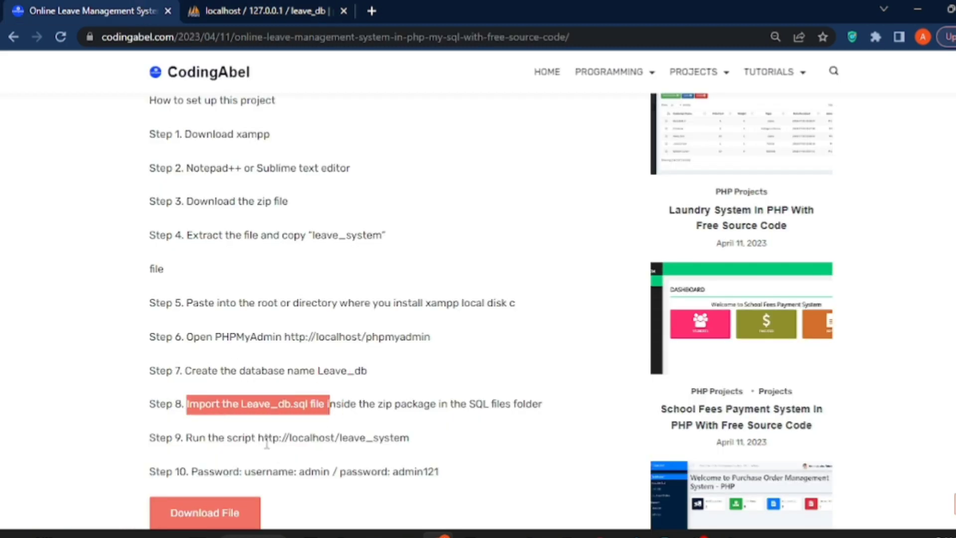
left_click_drag(257, 438, 411, 443)
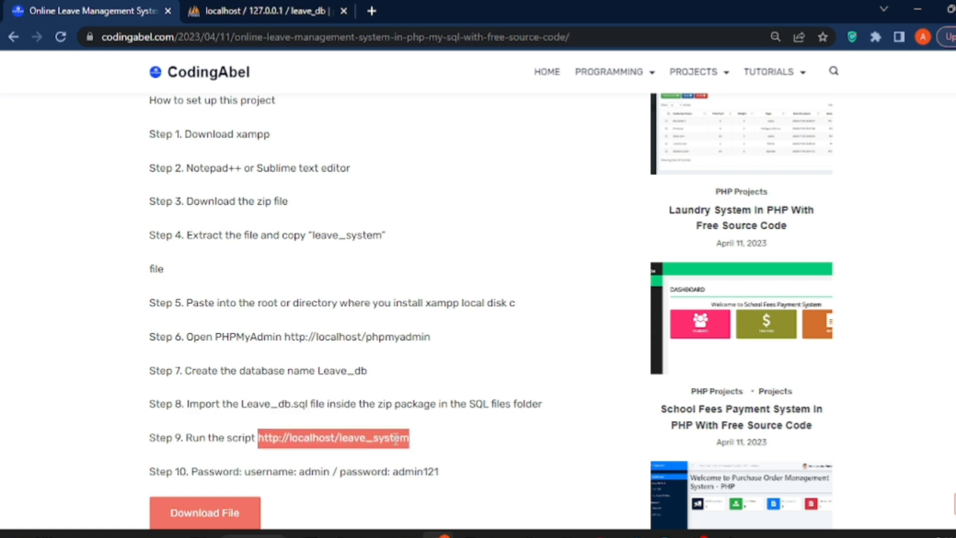
right_click(410, 442)
left_click(420, 316)
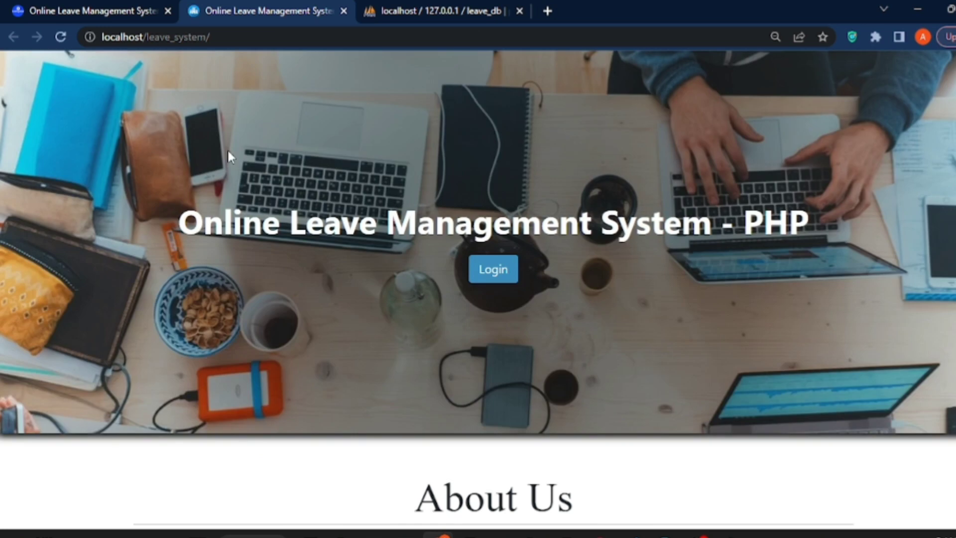
Highlight the Step 10 admin login username and password on the CodingAbel page.
left_click(124, 7)
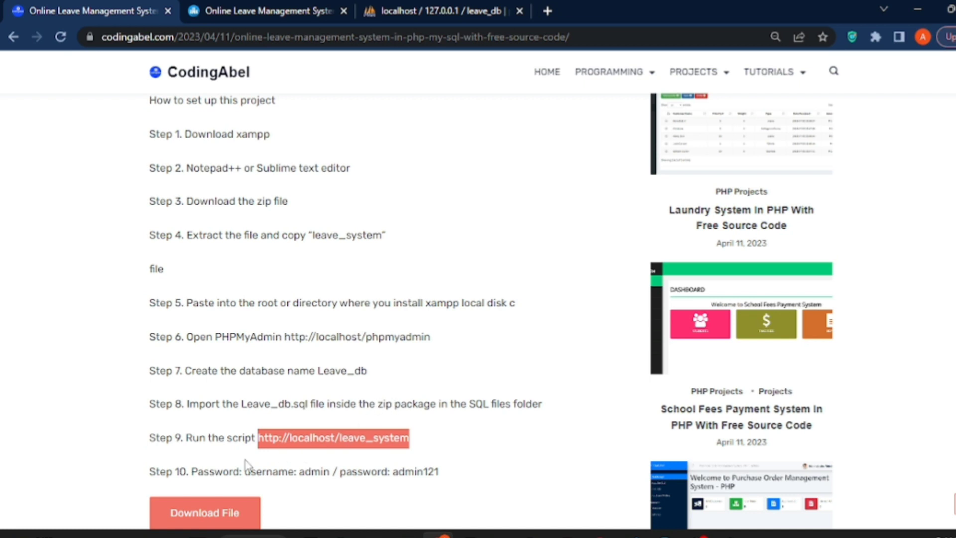
left_click_drag(246, 468, 474, 471)
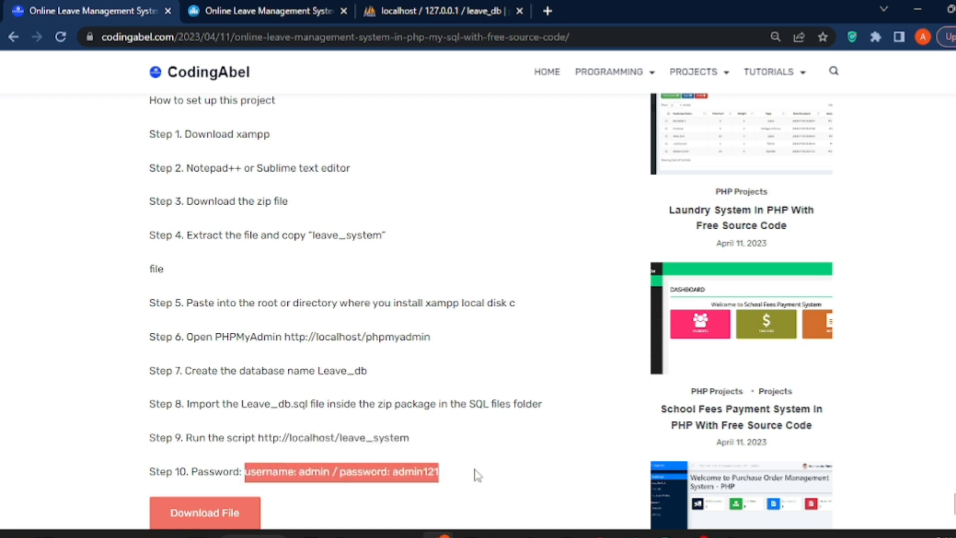
left_click(441, 462)
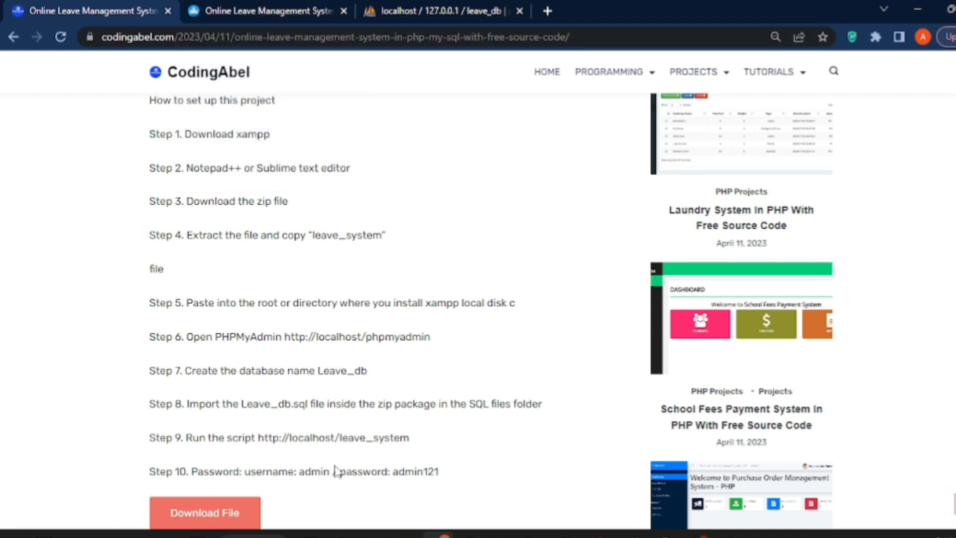
double_click(307, 471)
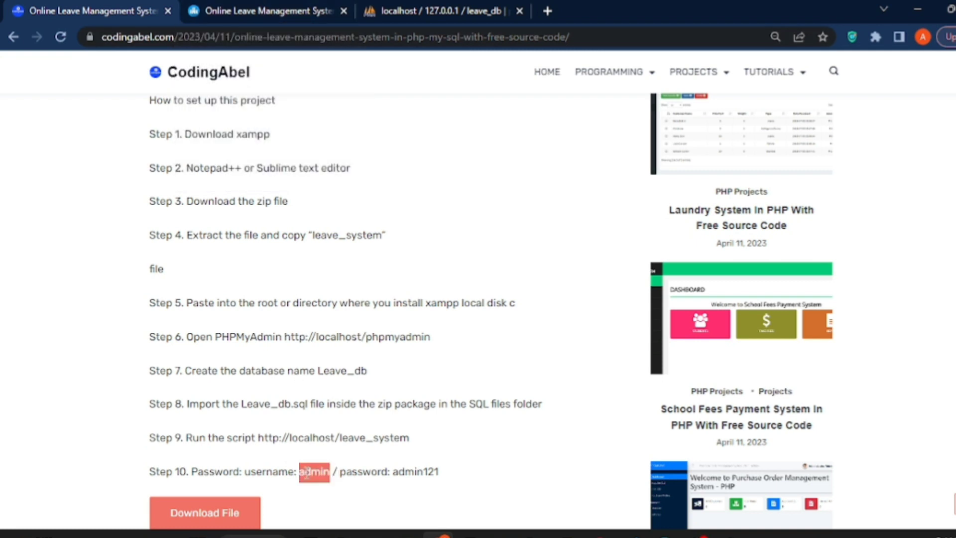
double_click(412, 472)
left_click(259, 10)
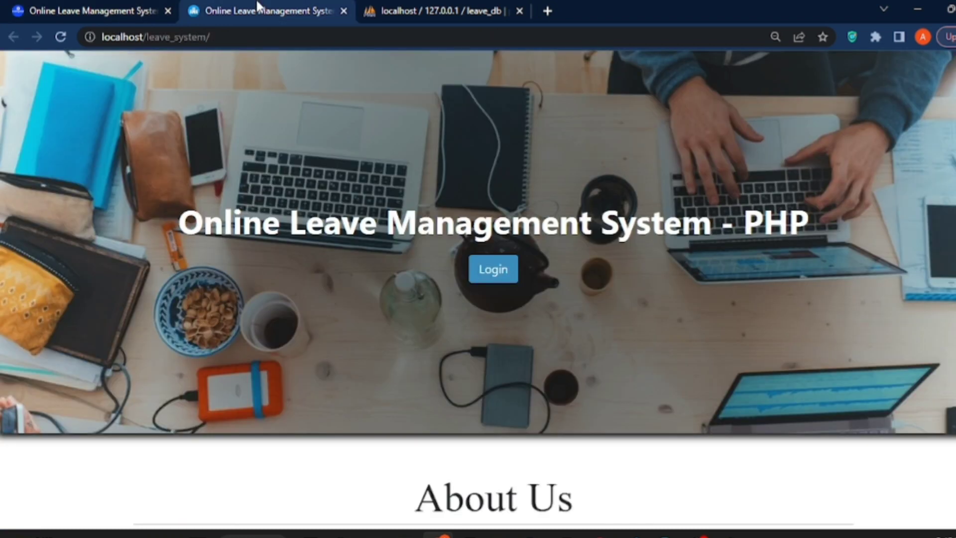
Replace the autofilled fields with the admin username and password and submit the Admin Login.
left_click(492, 270)
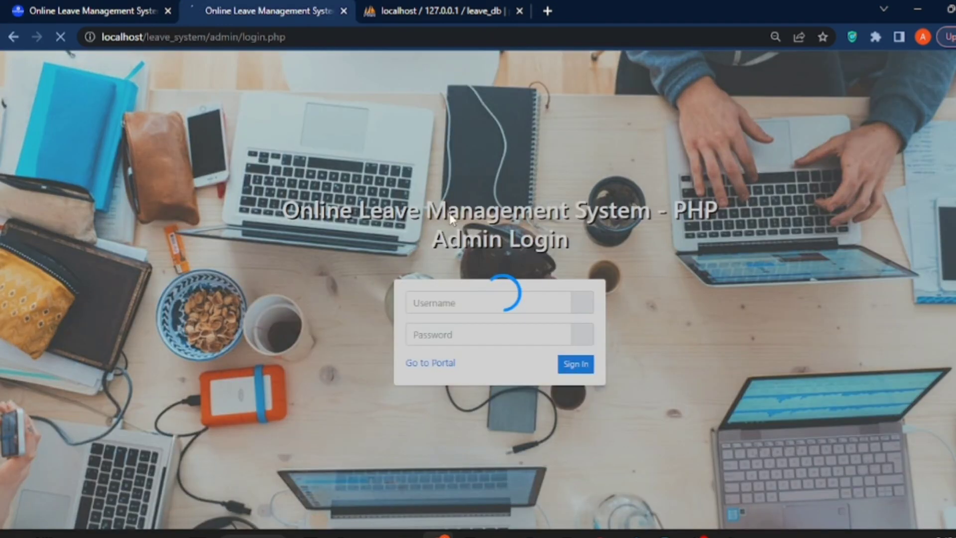
double_click(454, 303)
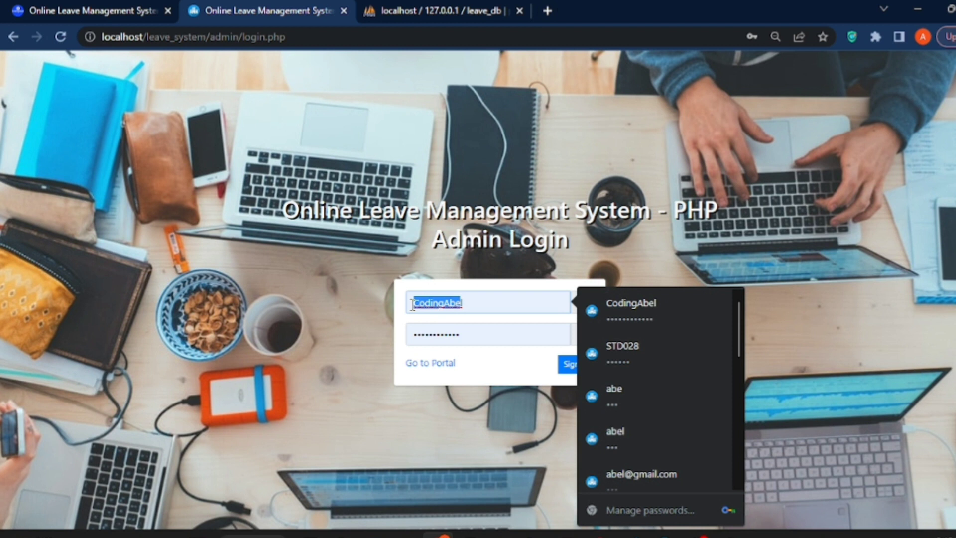
type("adminl")
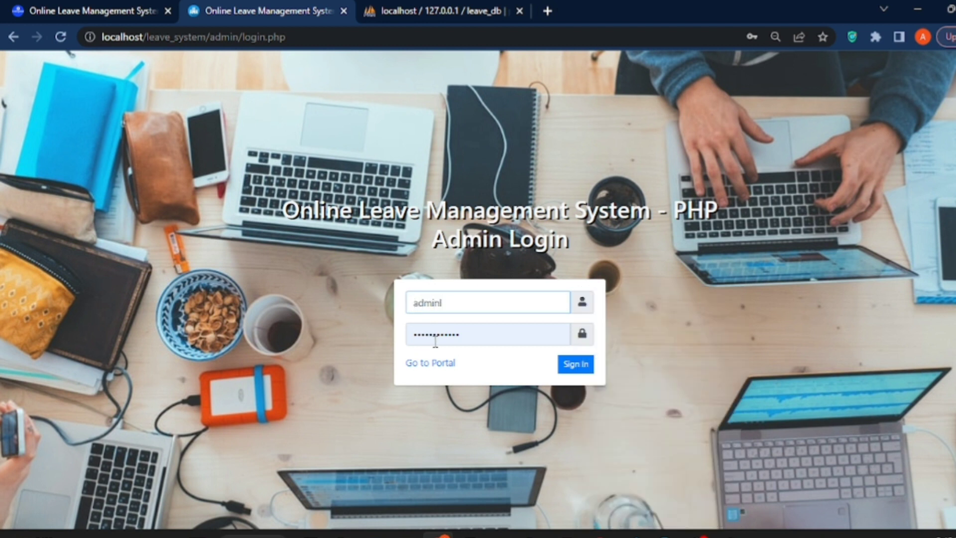
double_click(461, 335)
type("admin")
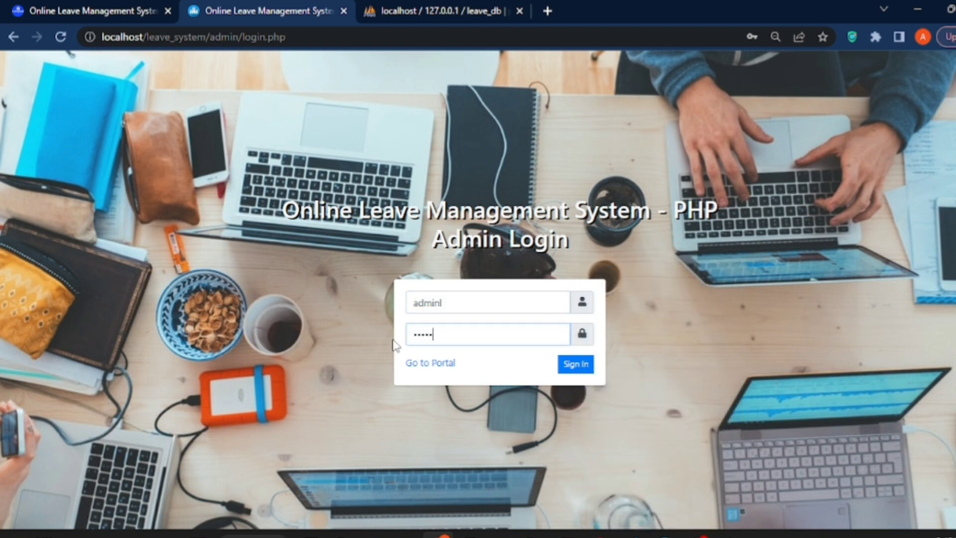
key("Return")
Retype the admin password after the 'Incorrect username or password' error.
left_click_drag(455, 350, 425, 350)
key("ctrl+a")
type("admin")
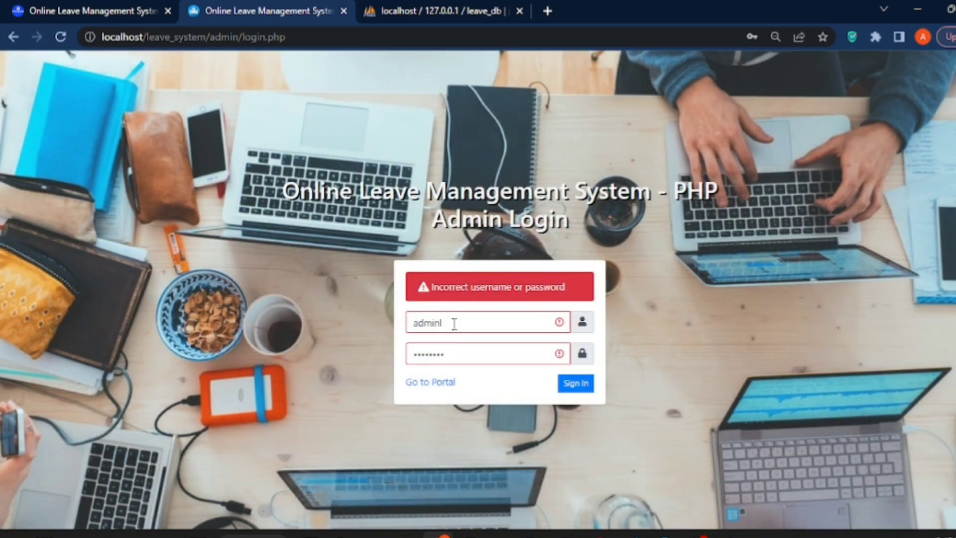
Correct the admin username and attempt sign-in with the admin password.
left_click(455, 324)
left_click(449, 352)
left_click(494, 354)
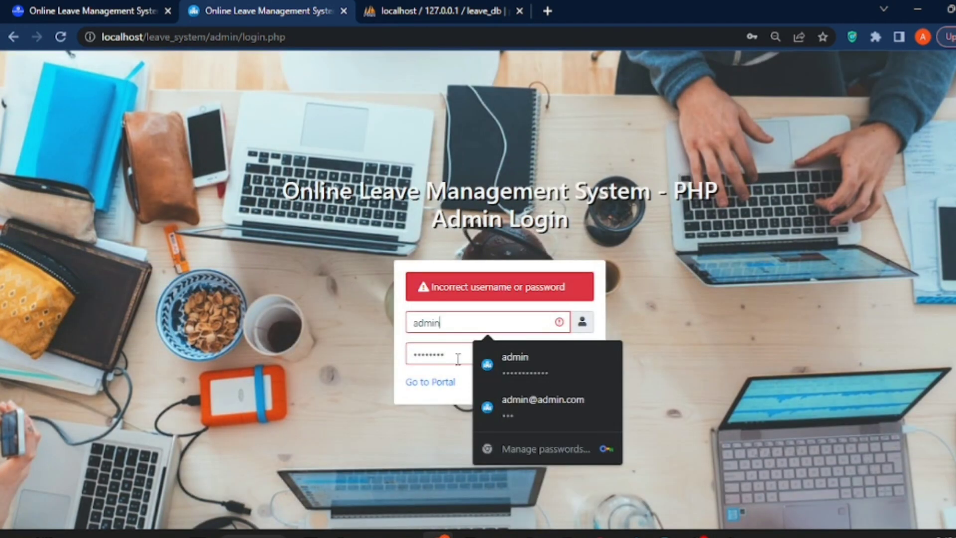
left_click(422, 354)
double_click(422, 354)
type("aadmin")
key("Return")
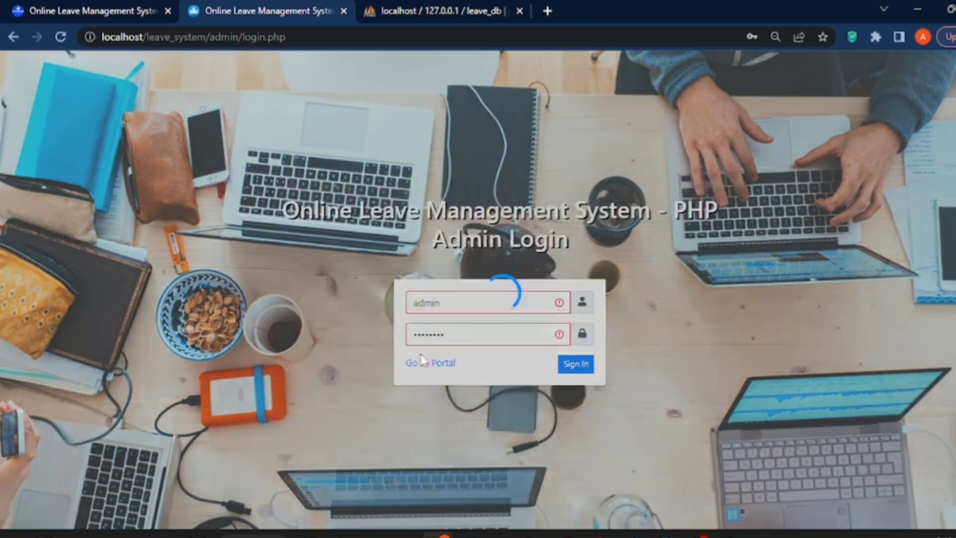
Retype the admin password and sign in to the admin dashboard.
left_click(422, 354)
left_click_drag(455, 355, 413, 354)
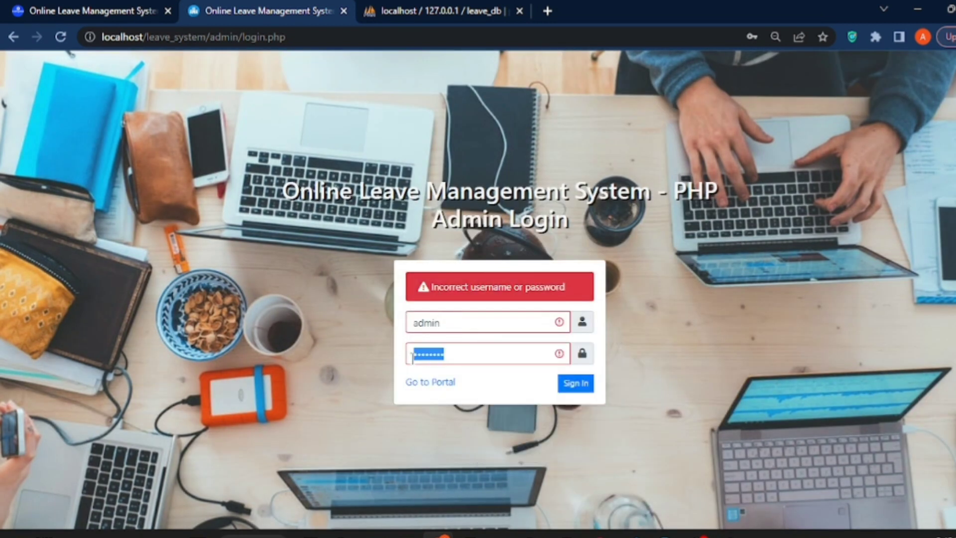
left_click(367, 351)
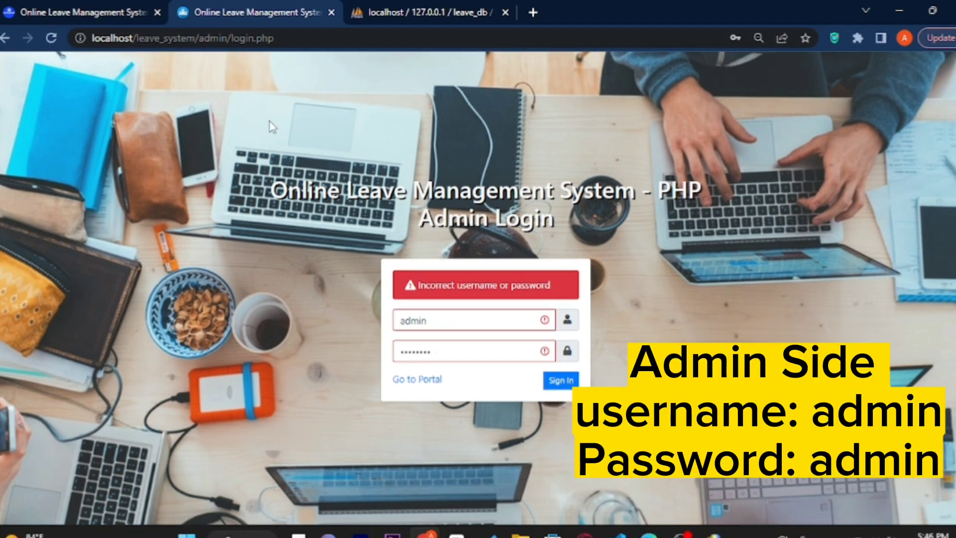
left_click_drag(455, 355, 412, 356)
type("admin")
key("Return")
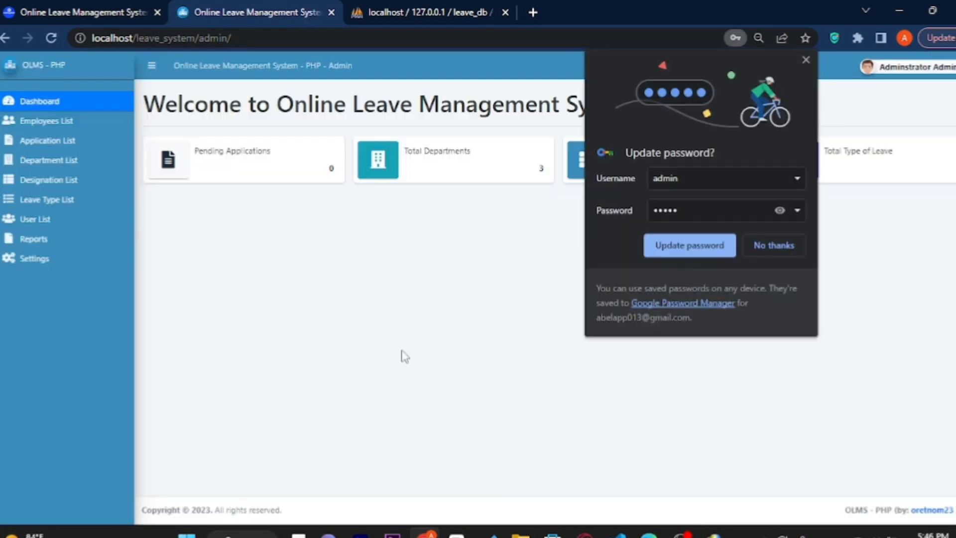
Dismiss Chrome's Update password bubble and the saved-password breach warning.
left_click(780, 211)
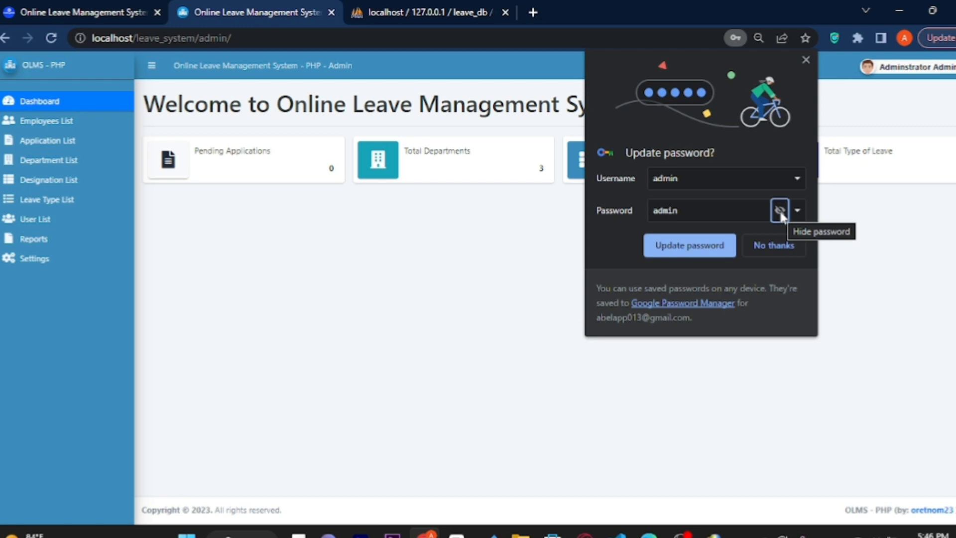
left_click(690, 245)
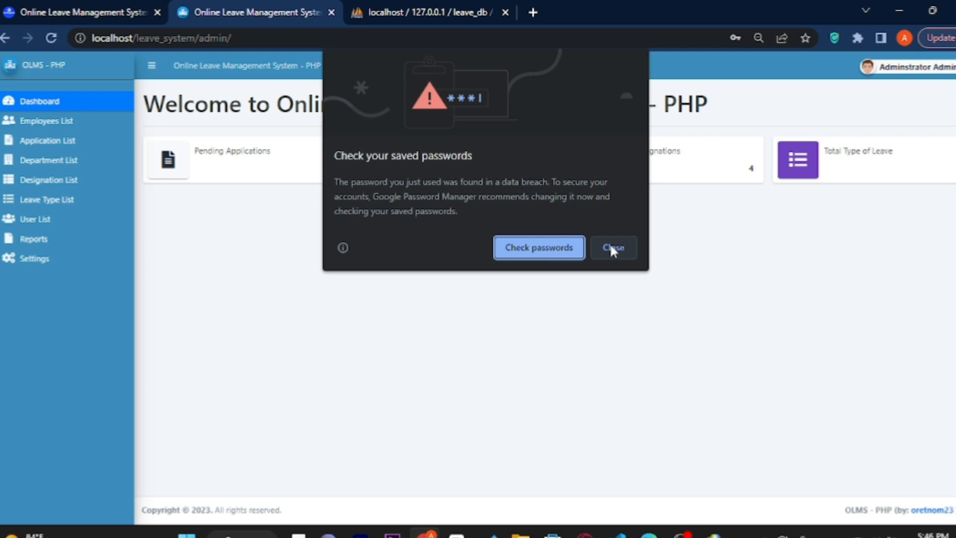
left_click(613, 247)
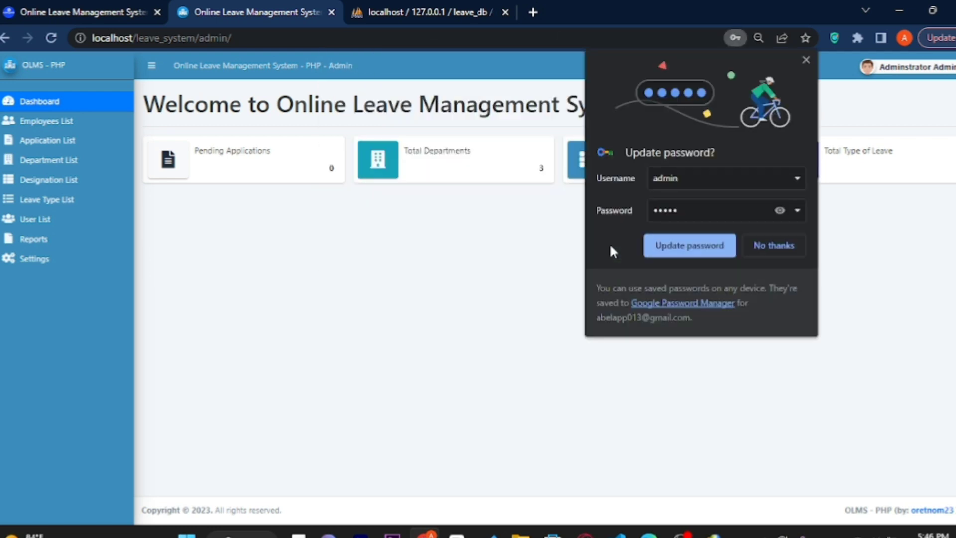
left_click(771, 244)
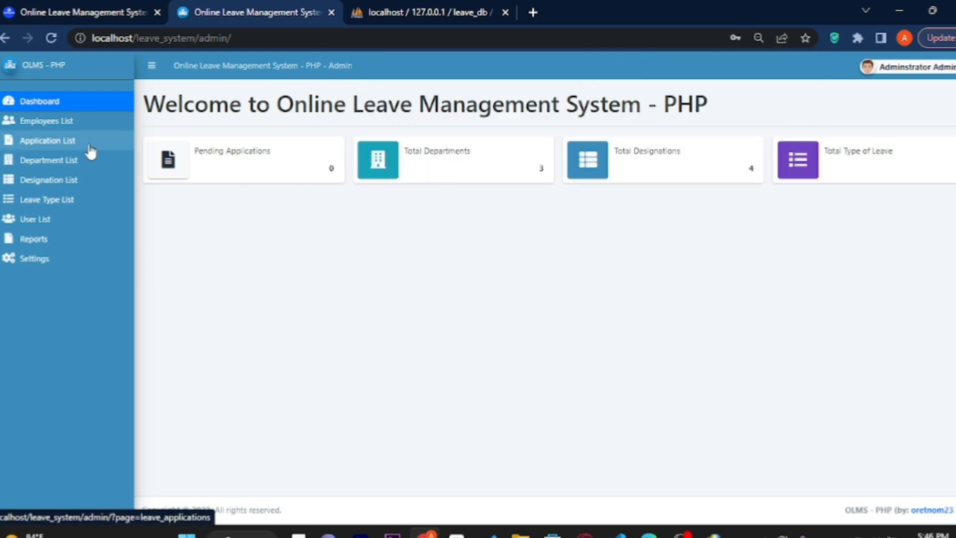
Start a new employee record from the Employees List with ID E-0924.
left_click(67, 125)
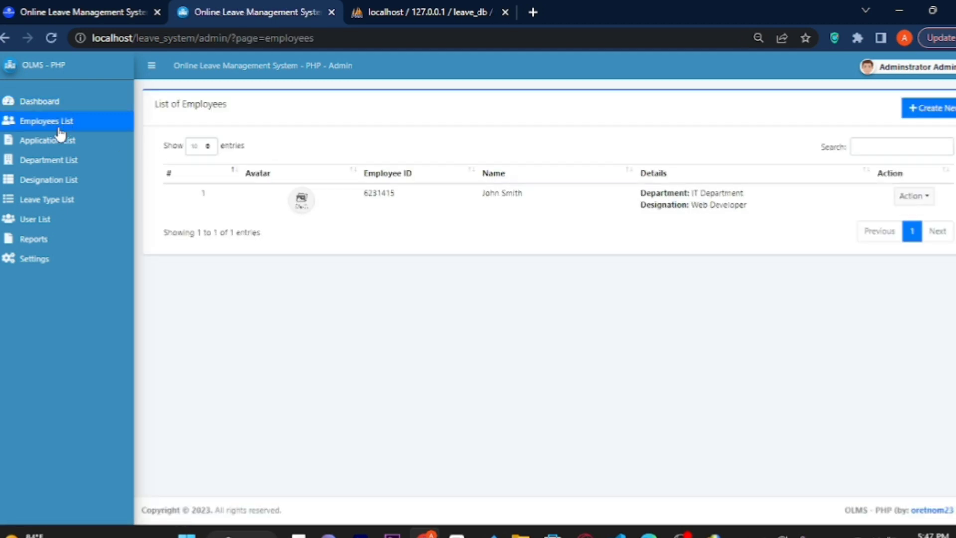
left_click(941, 119)
left_click(302, 133)
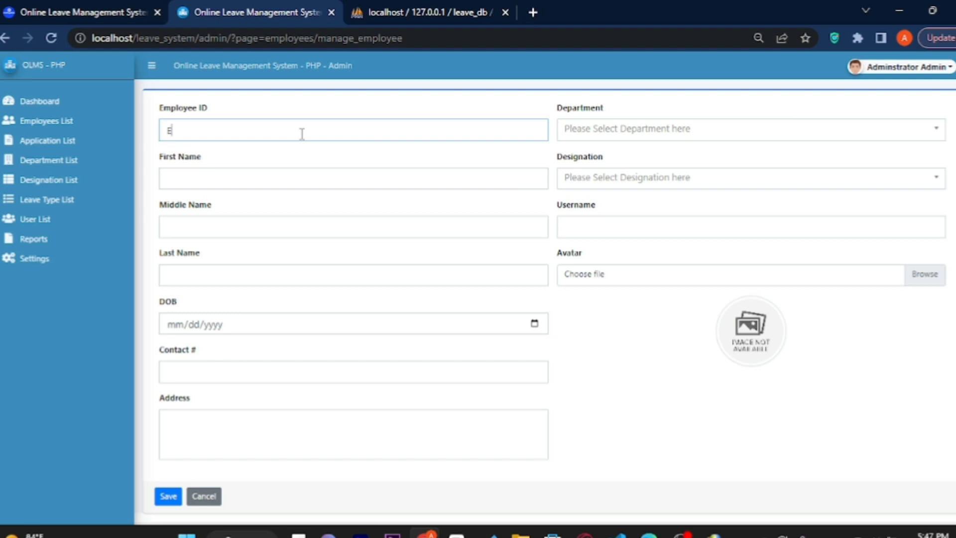
type("E-0924")
Fill in the new employee's first, middle and last names.
left_click(254, 177)
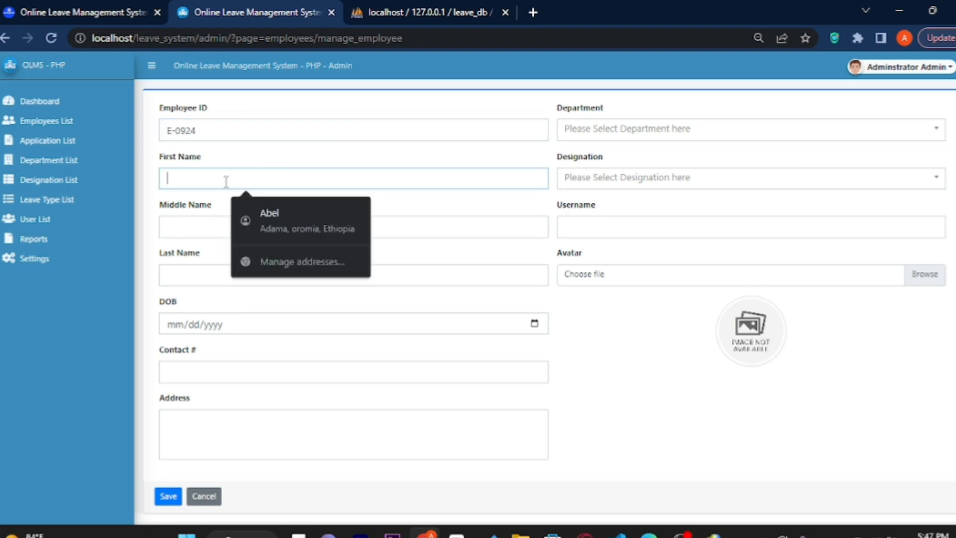
type("codingabe")
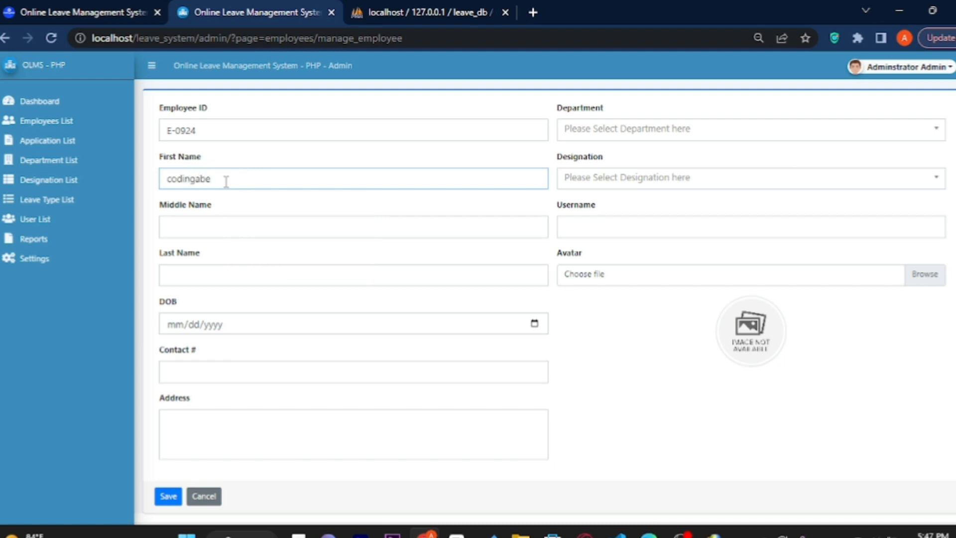
key("BackSpace")
key("BackSpace")
key("BackSpace")
left_click(218, 233)
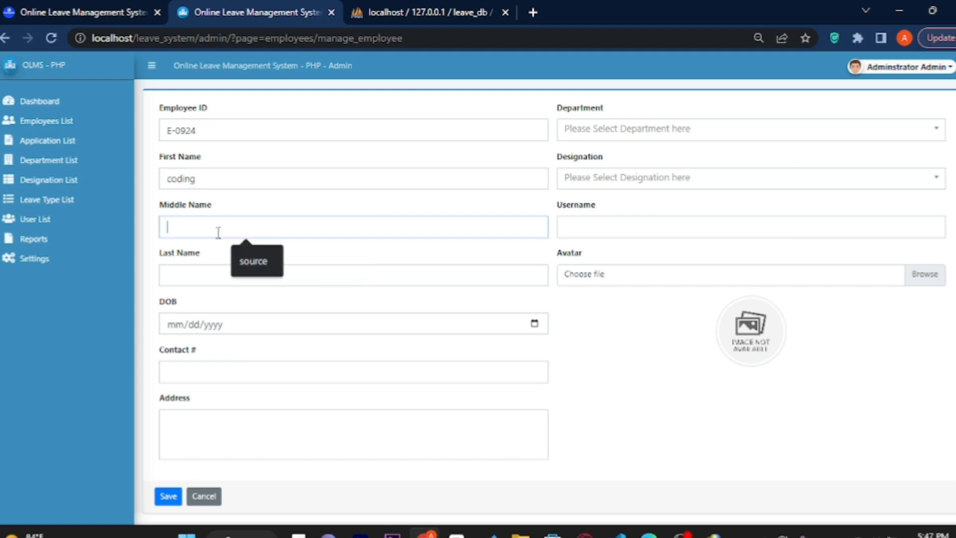
left_click(253, 259)
left_click(230, 273)
key("Down")
type("co")
left_click(246, 306)
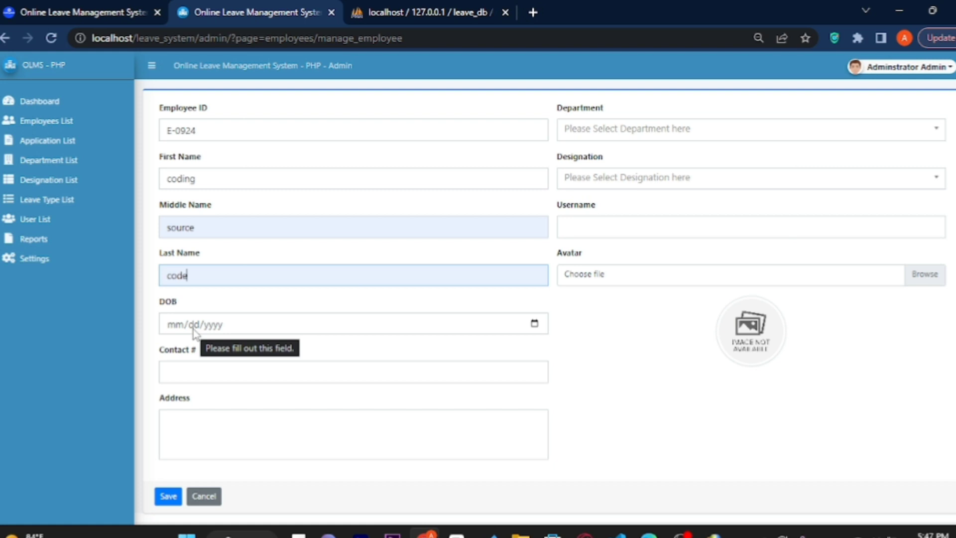
left_click(176, 329)
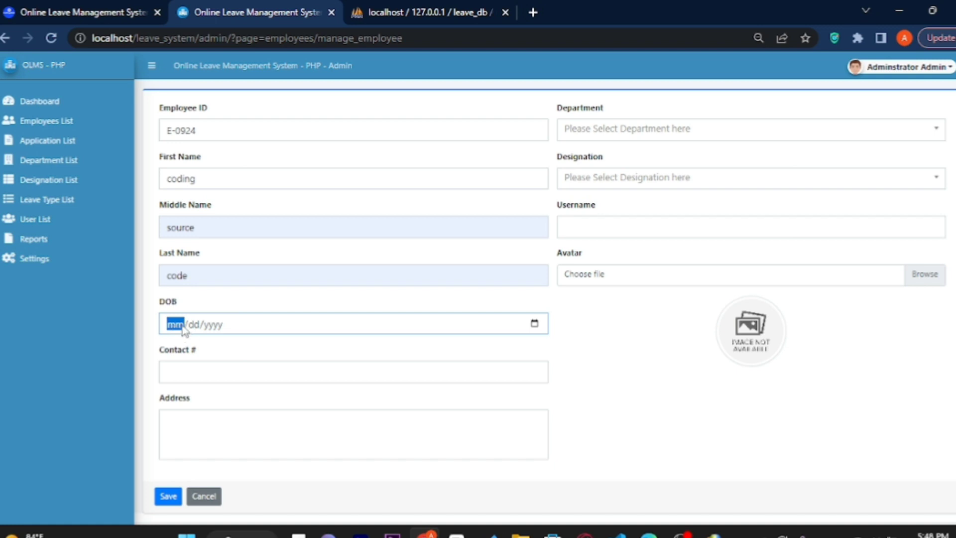
Enter date of birth 09/02/2023, the employee's contact number and address.
type("09/")
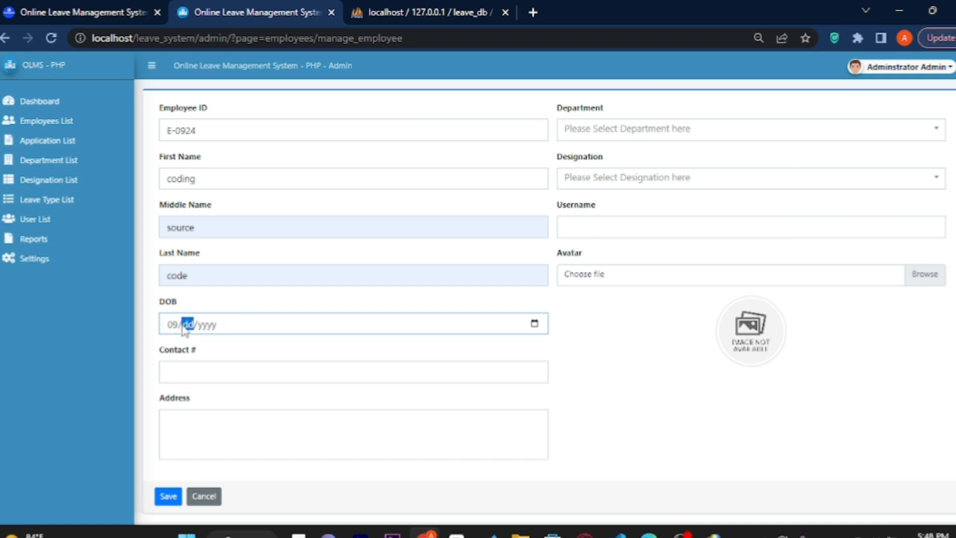
type("02/0020")
left_click(269, 367)
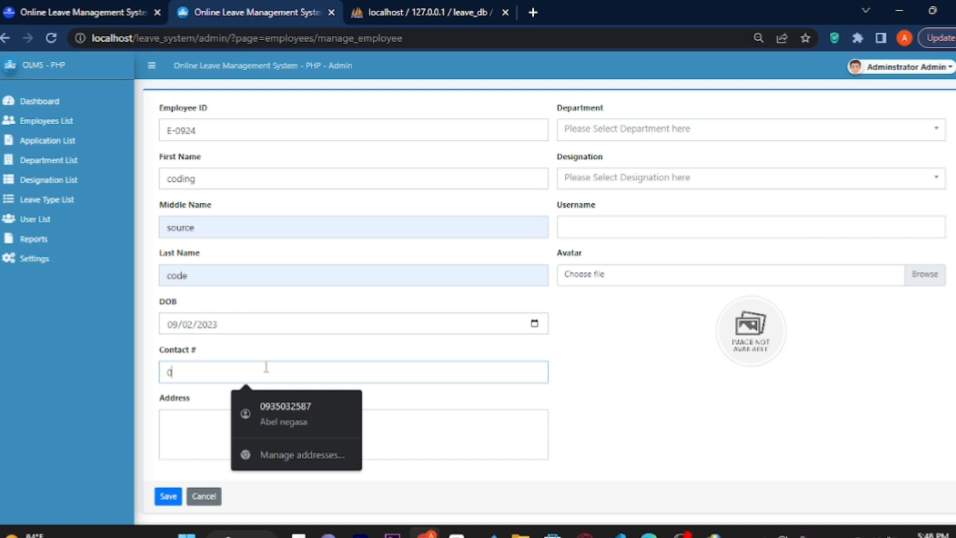
type("8")
left_click(269, 415)
left_click(229, 433)
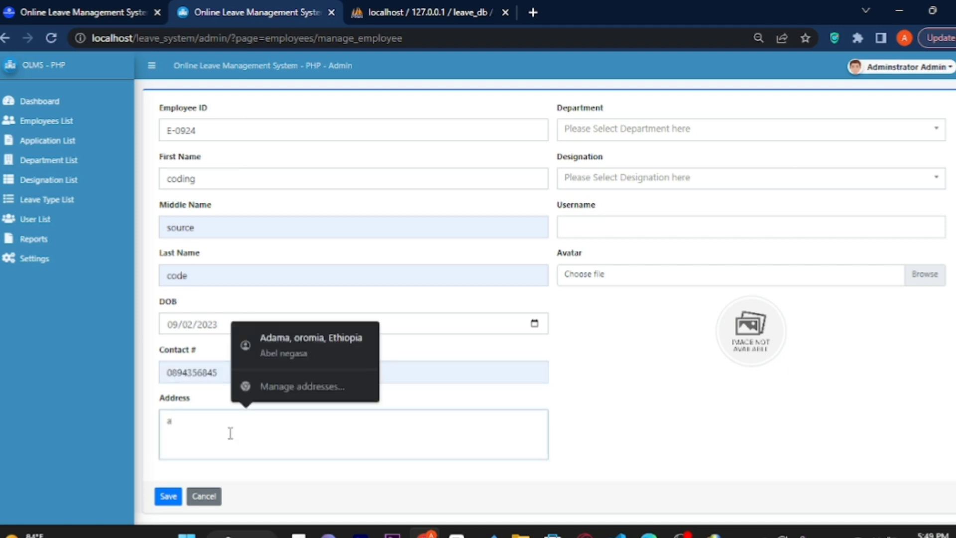
type("adminf")
left_click(607, 133)
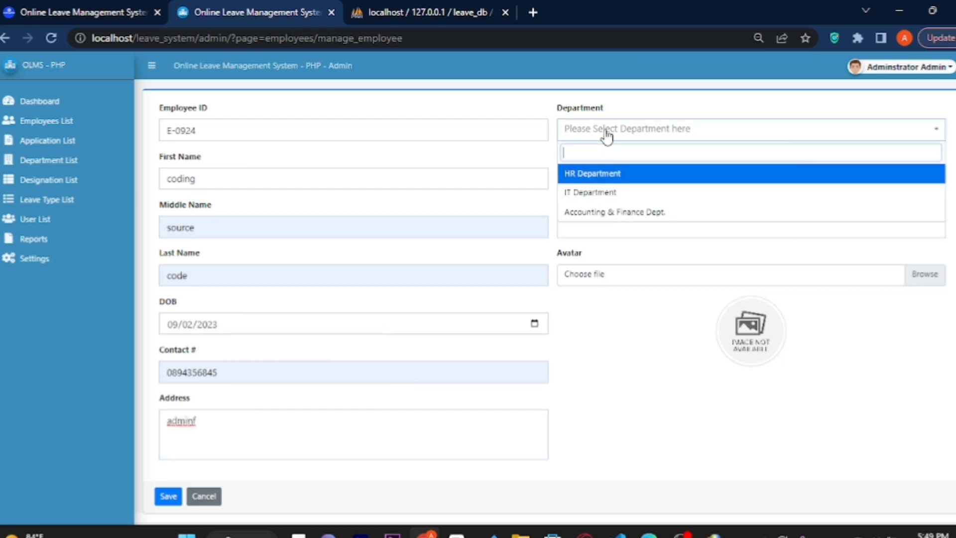
Assign Accounting & Finance Dept., HR Staff designation and username coding.
left_click(604, 212)
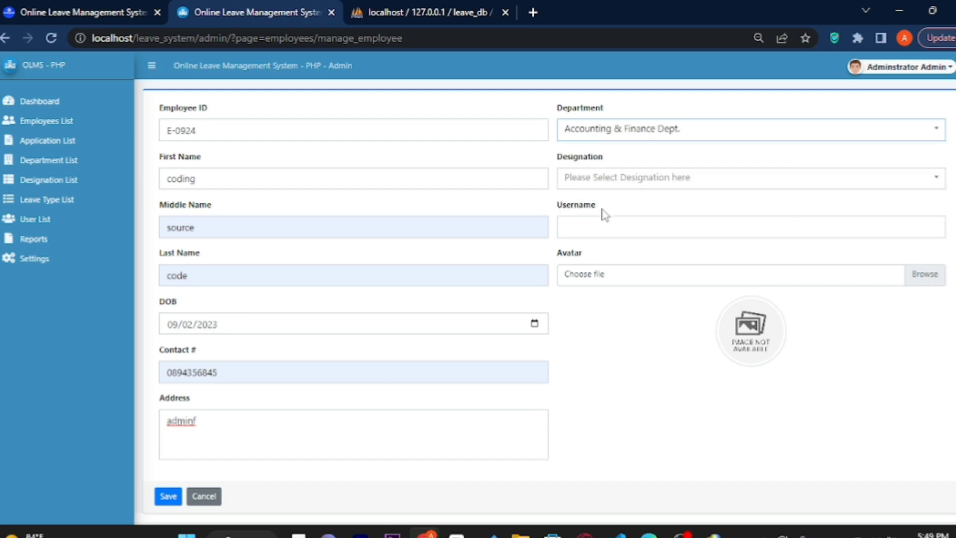
left_click(604, 234)
left_click(603, 186)
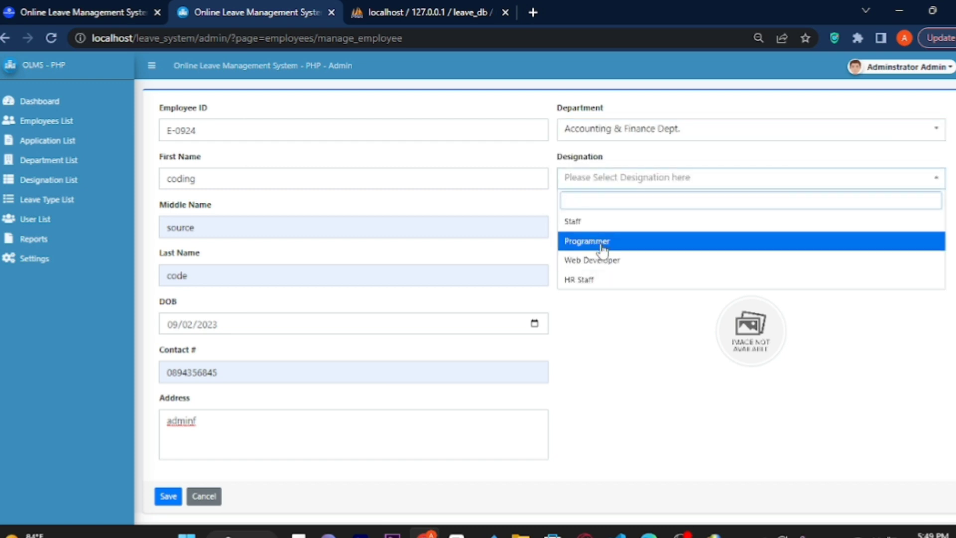
left_click(602, 282)
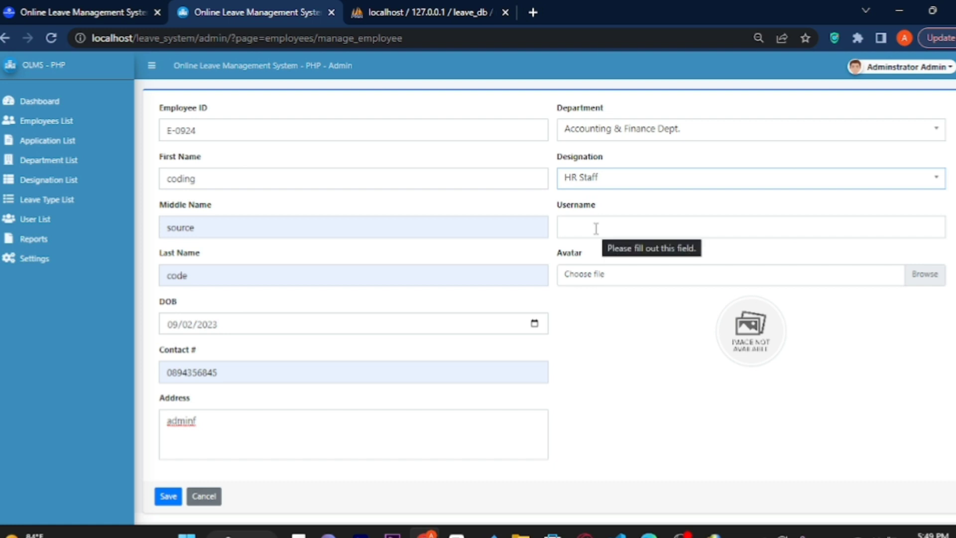
left_click(597, 229)
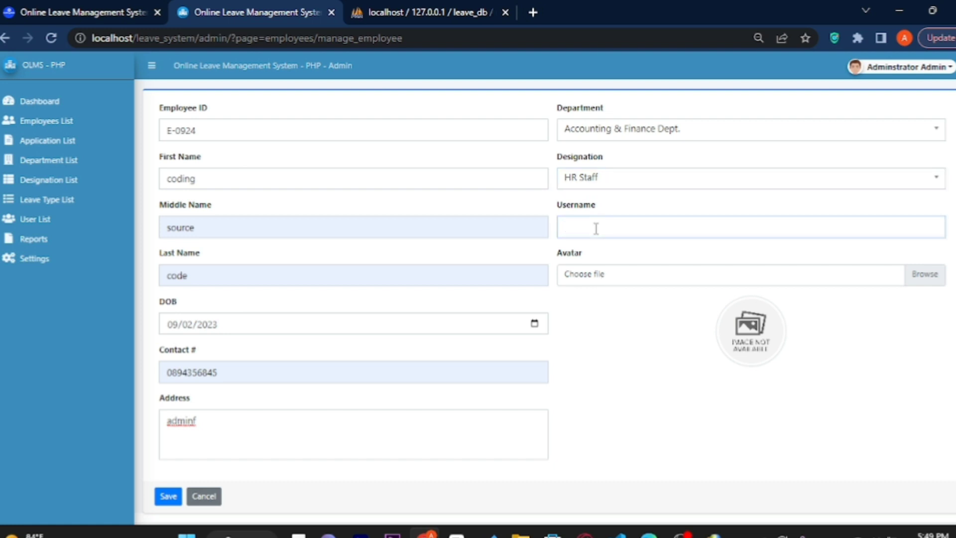
type("coding")
Attach dist/img/no-image-available as the avatar and save the employee record.
left_click(608, 278)
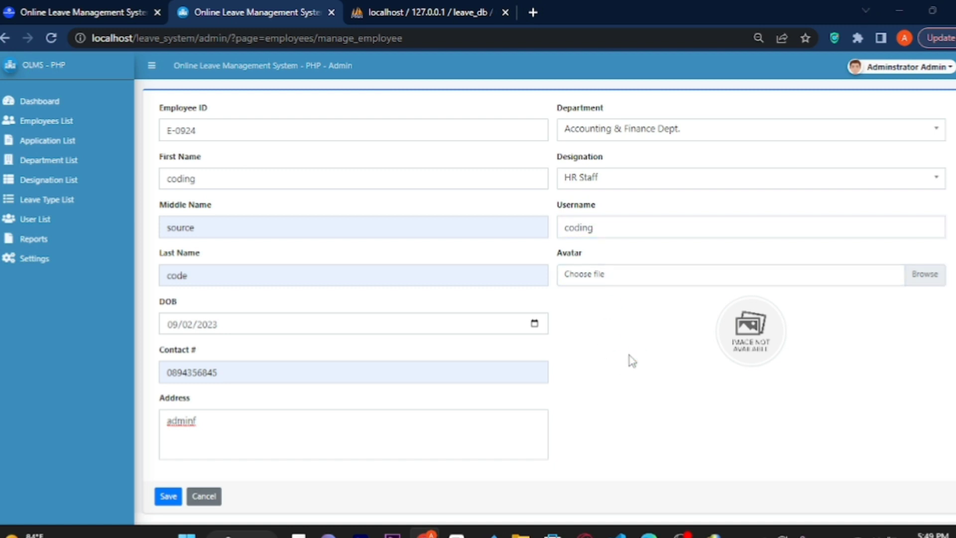
left_click(390, 436)
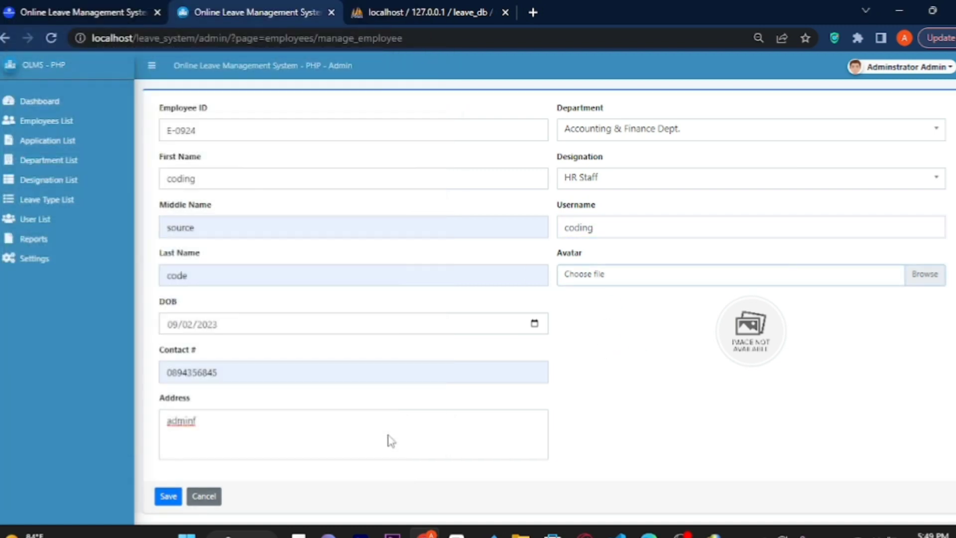
left_click(608, 279)
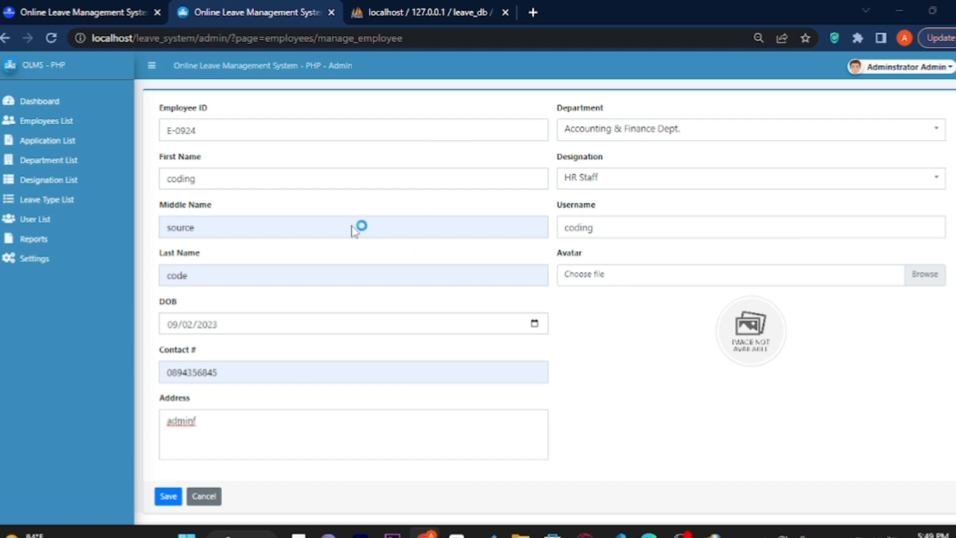
left_click(136, 43)
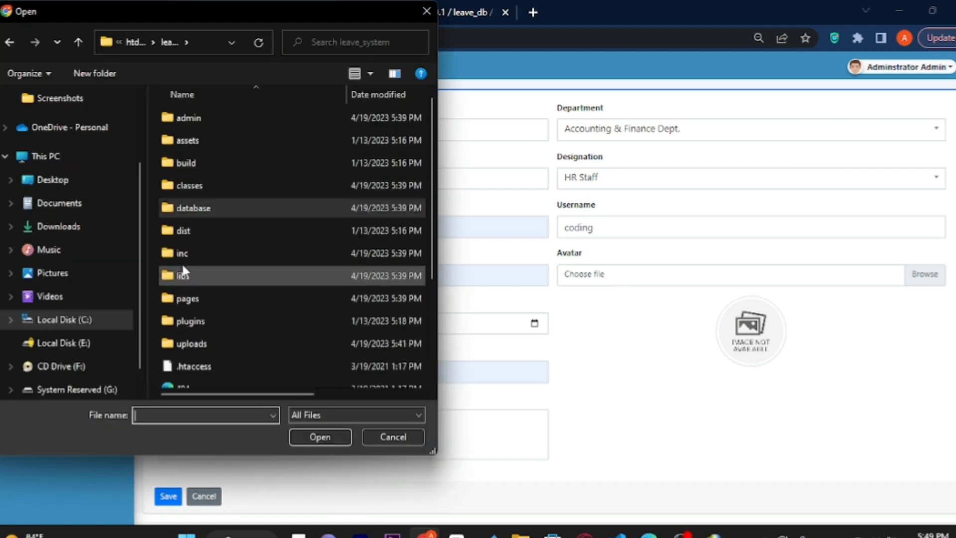
double_click(187, 230)
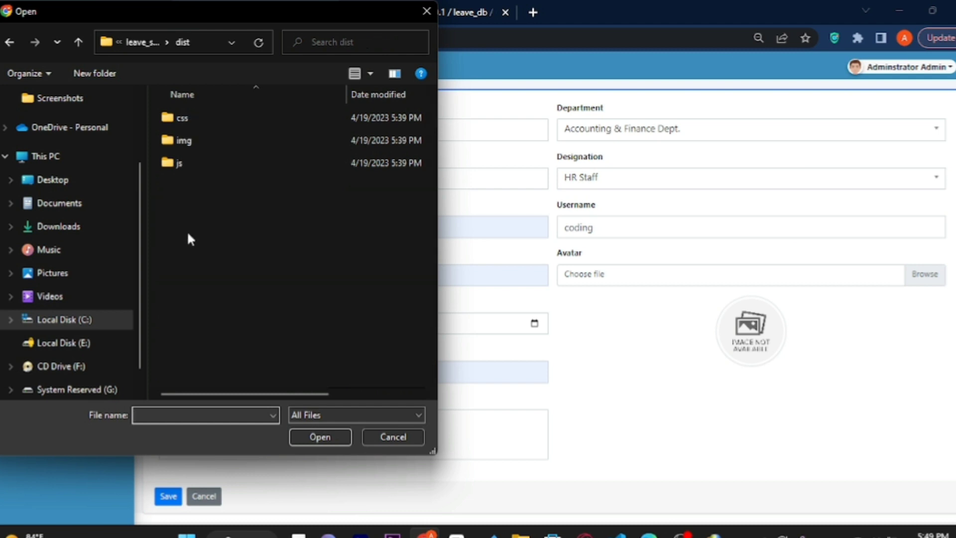
double_click(185, 142)
left_click(185, 146)
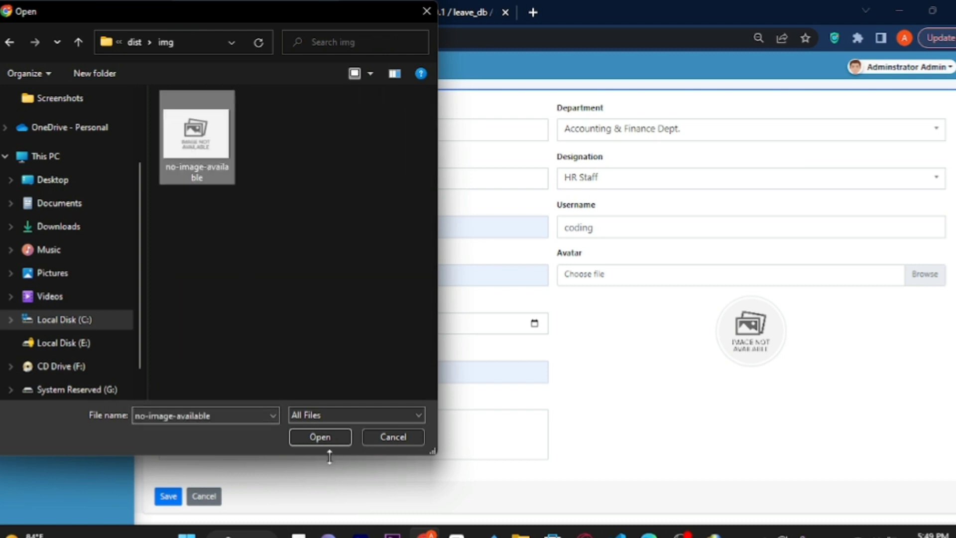
left_click(319, 437)
left_click(167, 497)
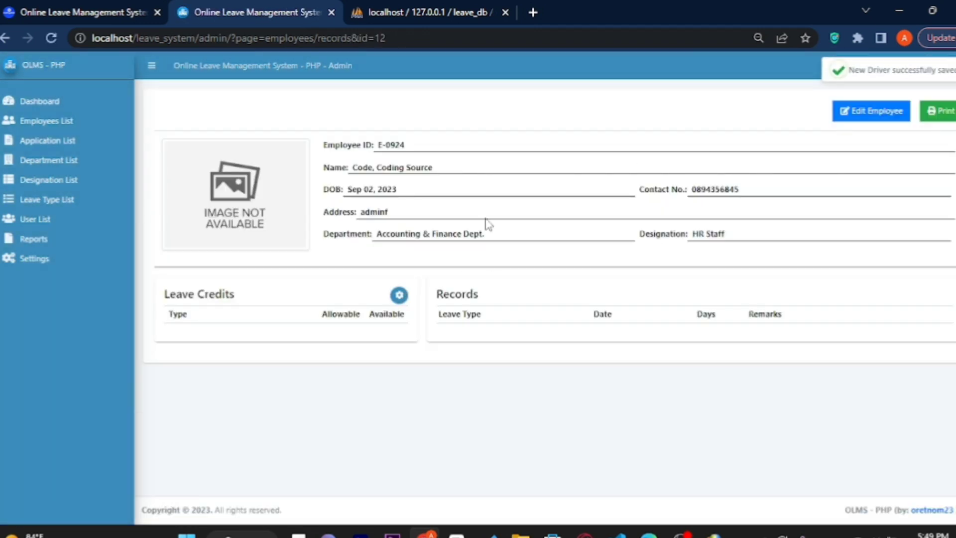
Preview the employee record for printing, then return to the empty Application List.
left_click_drag(306, 147, 455, 230)
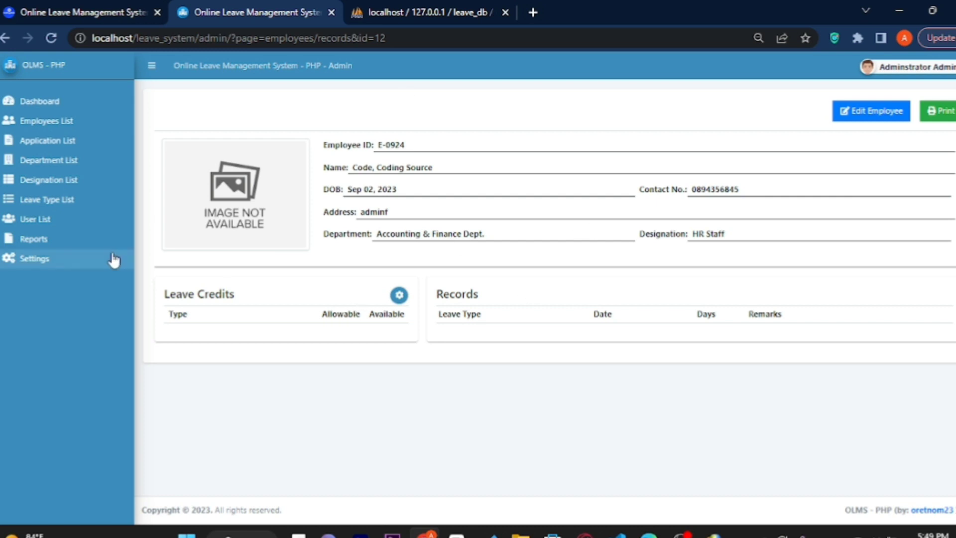
left_click(944, 116)
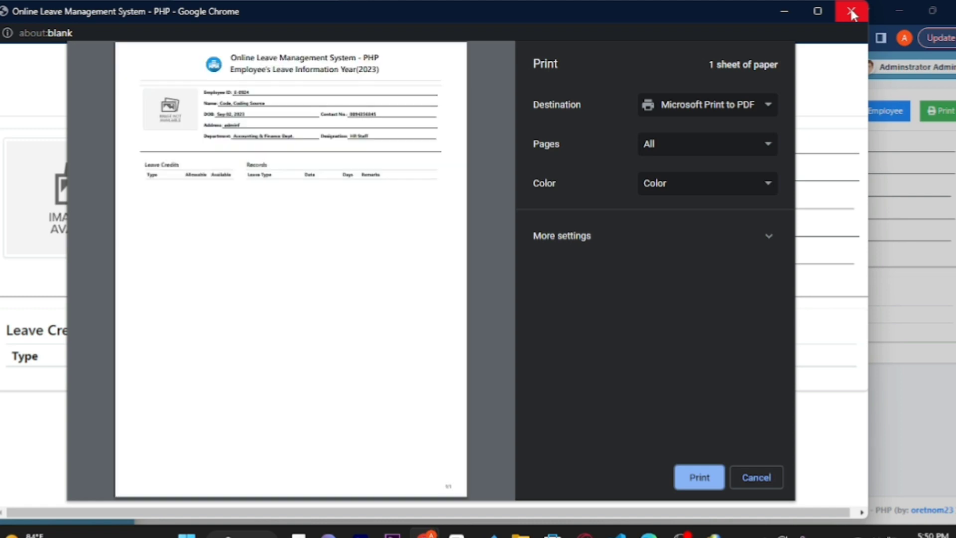
left_click(850, 7)
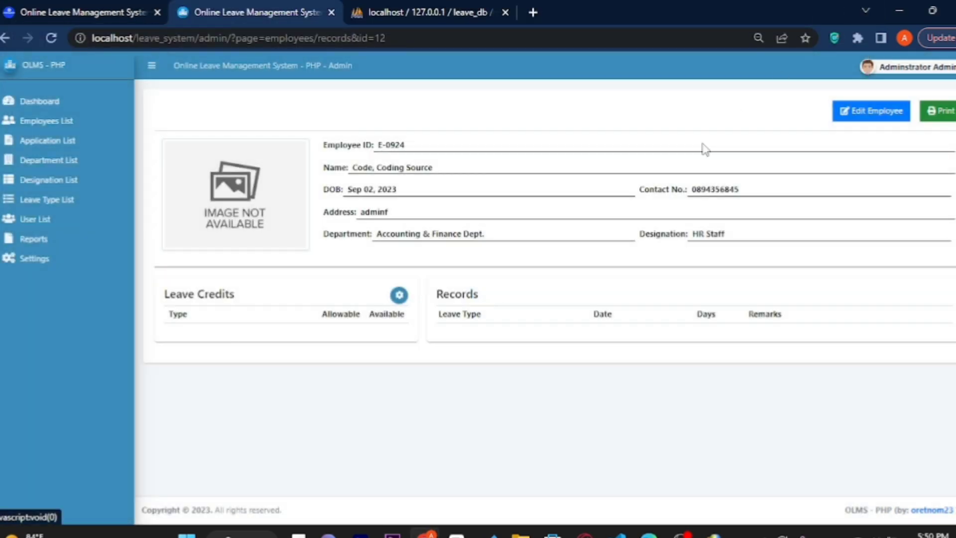
left_click(69, 144)
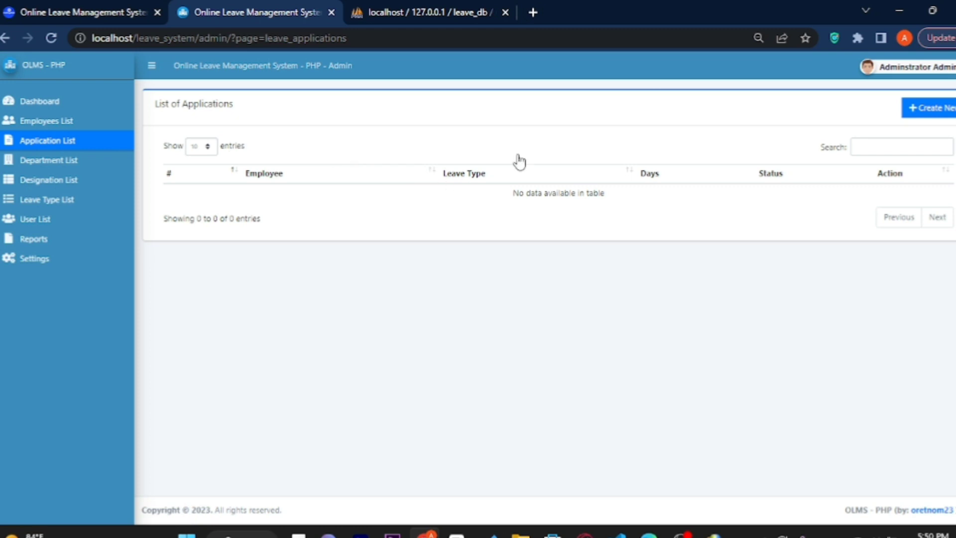
Start a leave application for the employee: SL, Whole Day, 09/02 to 09/03/2023.
left_click(926, 114)
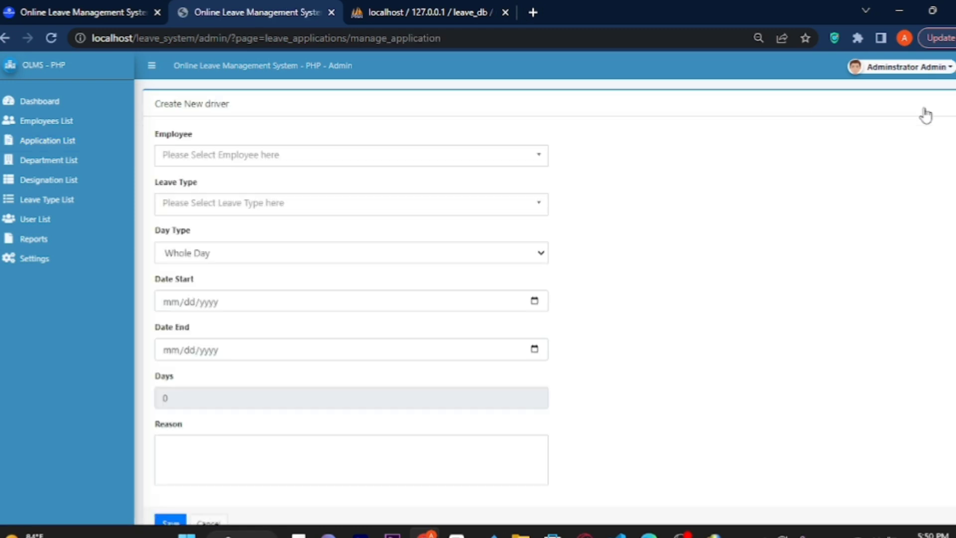
left_click(539, 157)
left_click(331, 224)
left_click(256, 208)
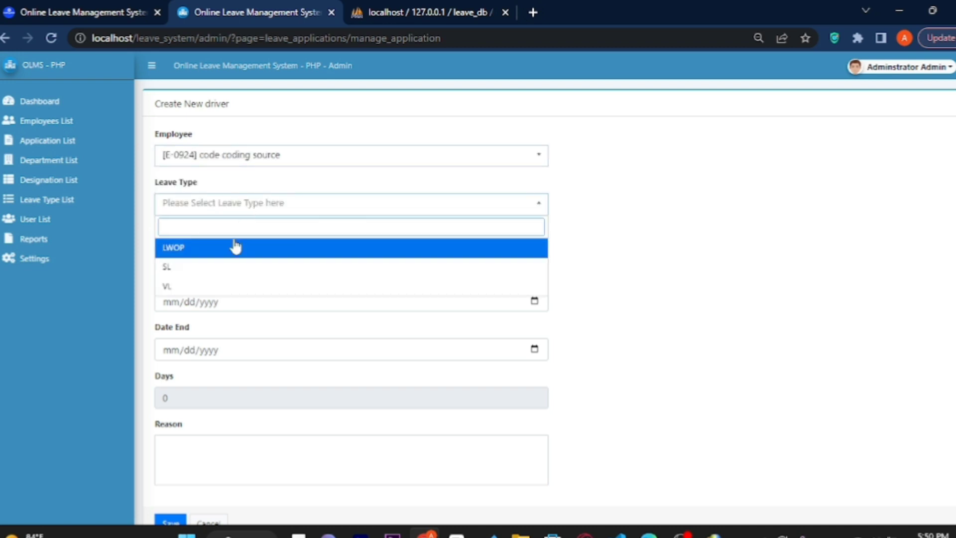
left_click(215, 267)
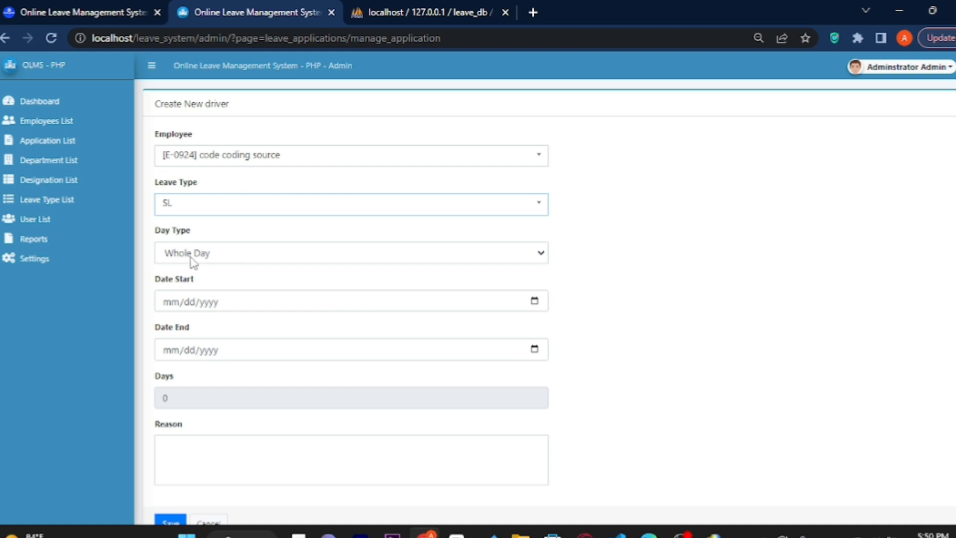
left_click(192, 256)
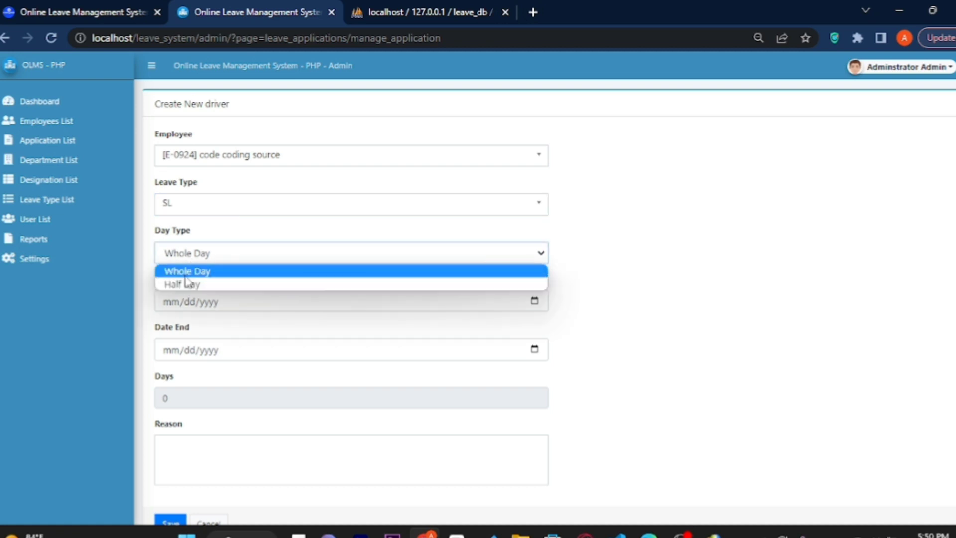
left_click(187, 271)
left_click(172, 302)
type("09/")
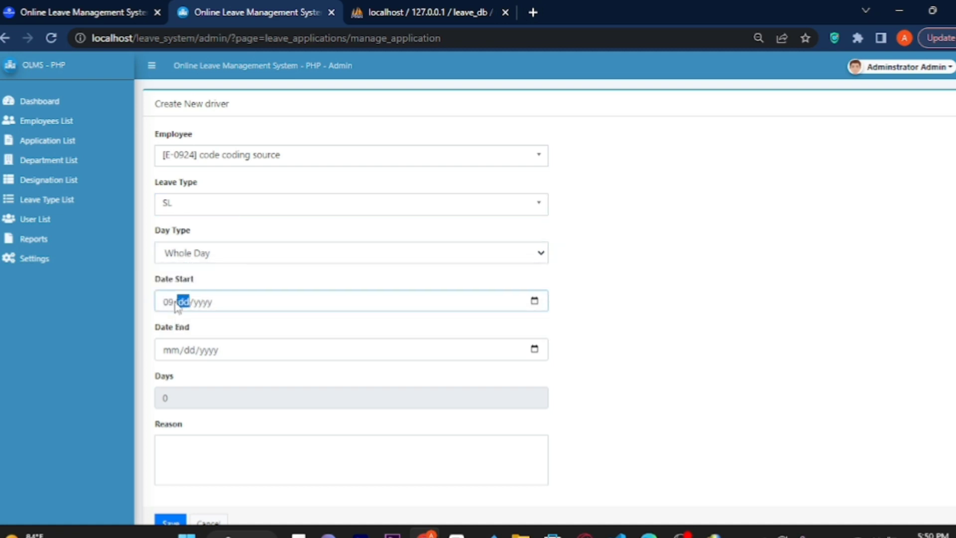
type("02/0020")
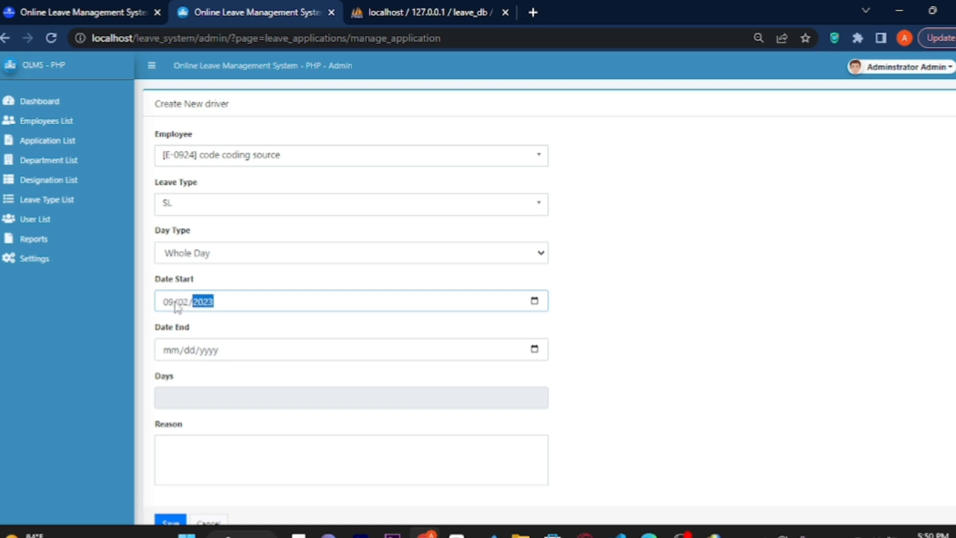
left_click(173, 350)
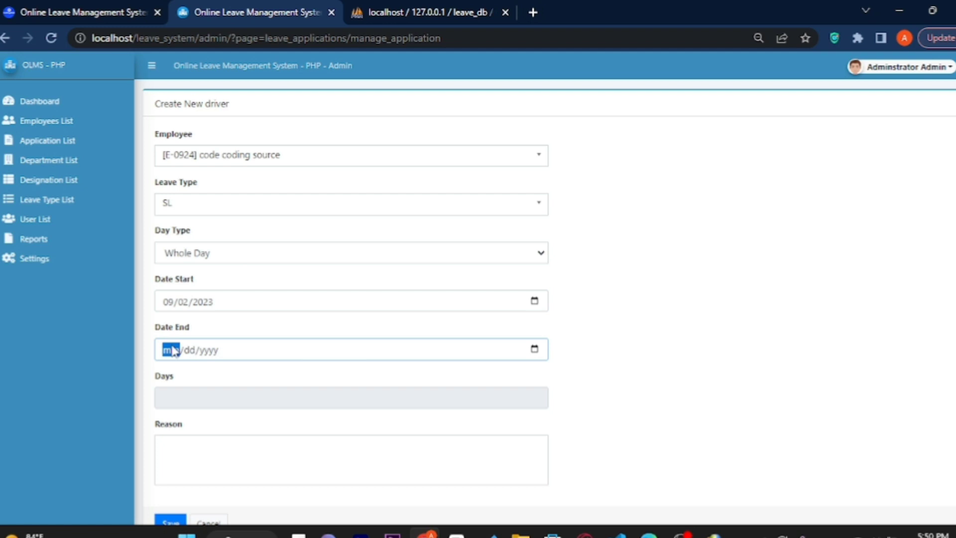
type("0")
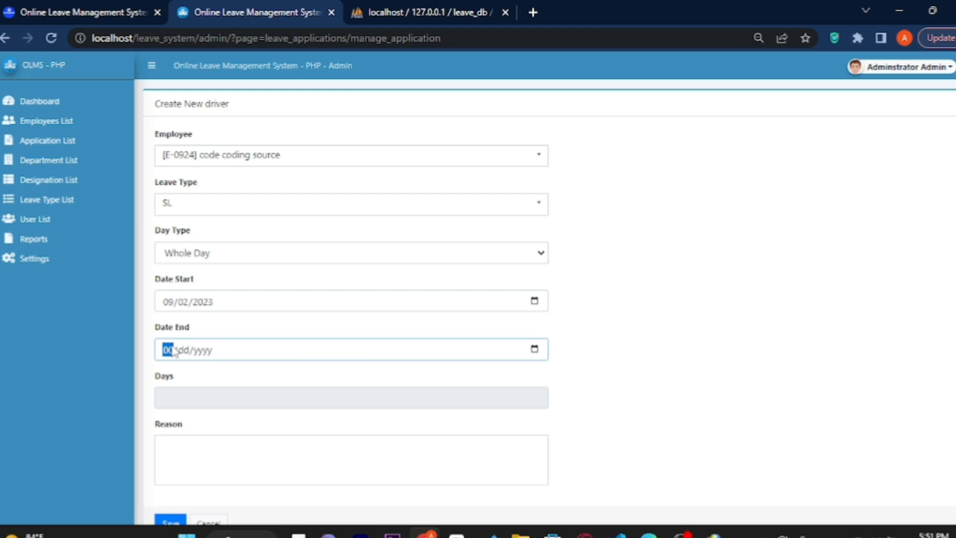
type("9/03/2023")
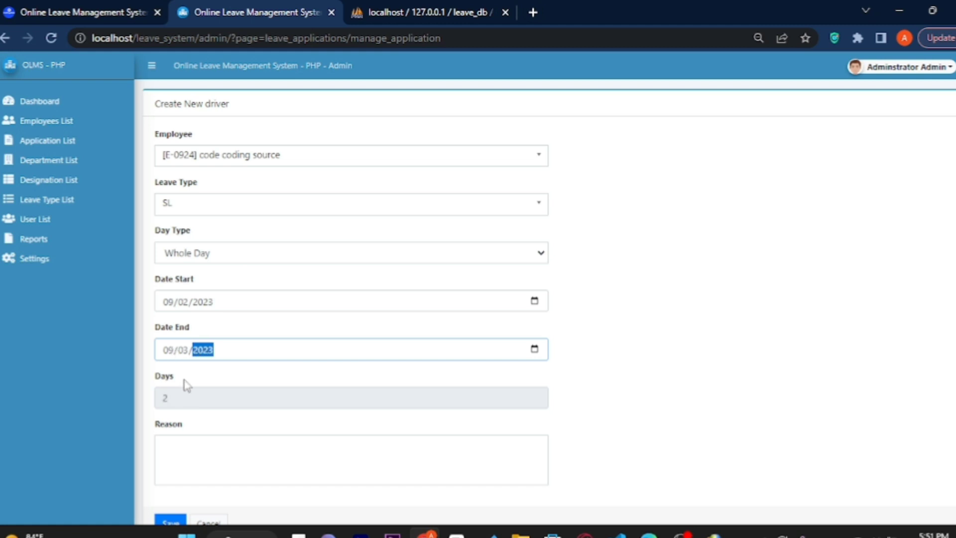
left_click_drag(176, 396, 154, 396)
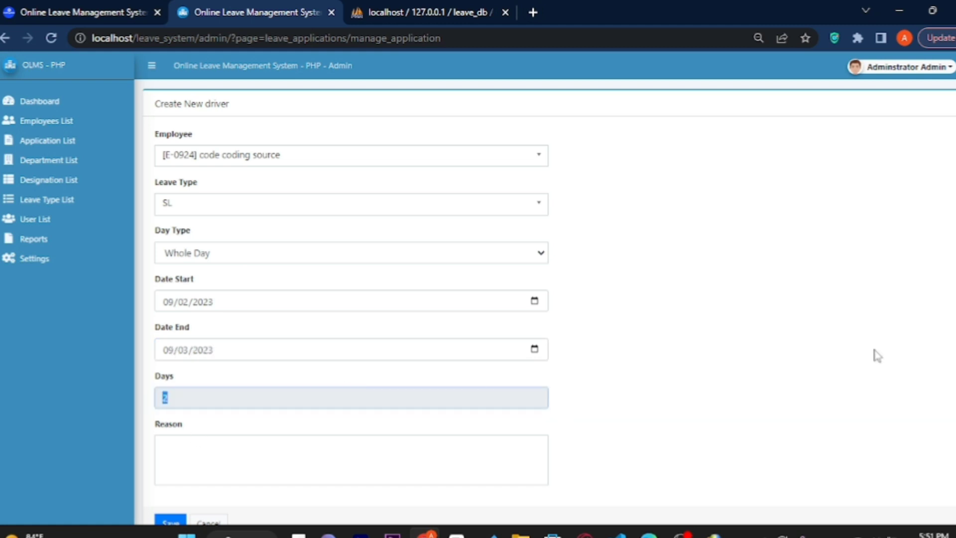
scroll(952, 259, "down", 1)
Enter a reason and submit the SL application, which is refused for missing privilege.
left_click(251, 432)
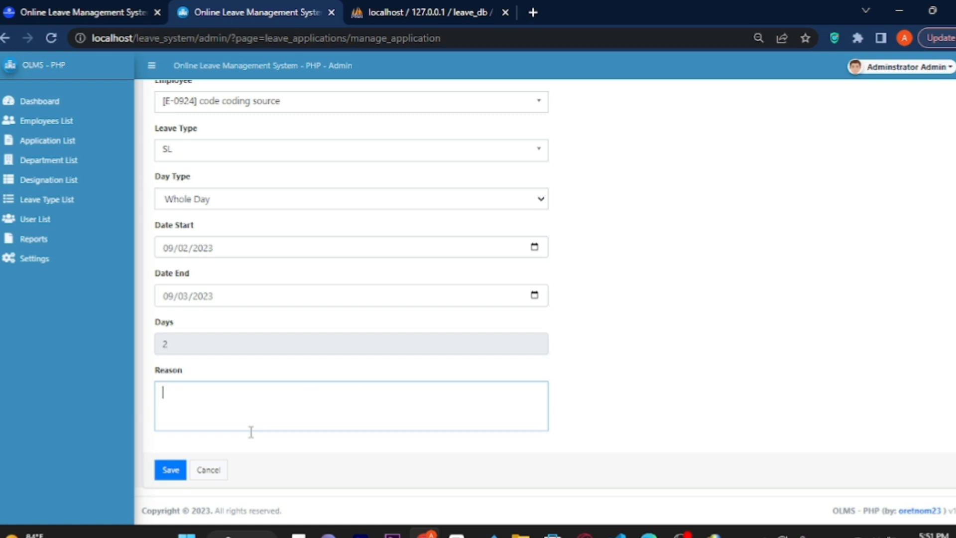
type("annu")
key("BackSpace")
key("BackSpace")
key("BackSpace")
key("BackSpace")
key("BackSpace")
key("BackSpace")
type("someth")
key("BackSpace")
key("BackSpace")
type("hing t")
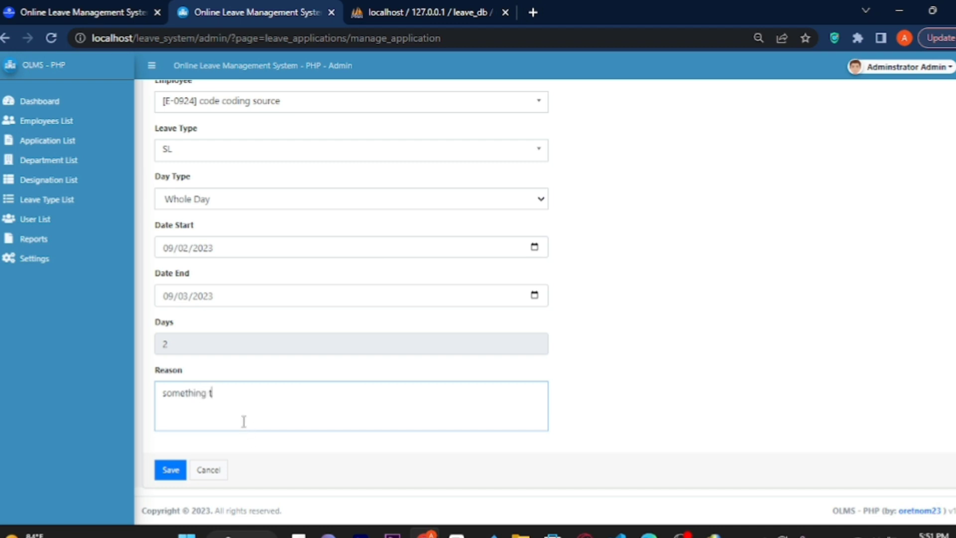
key("BackSpace")
type("hrre")
key("BackSpace")
type("e")
left_click(163, 473)
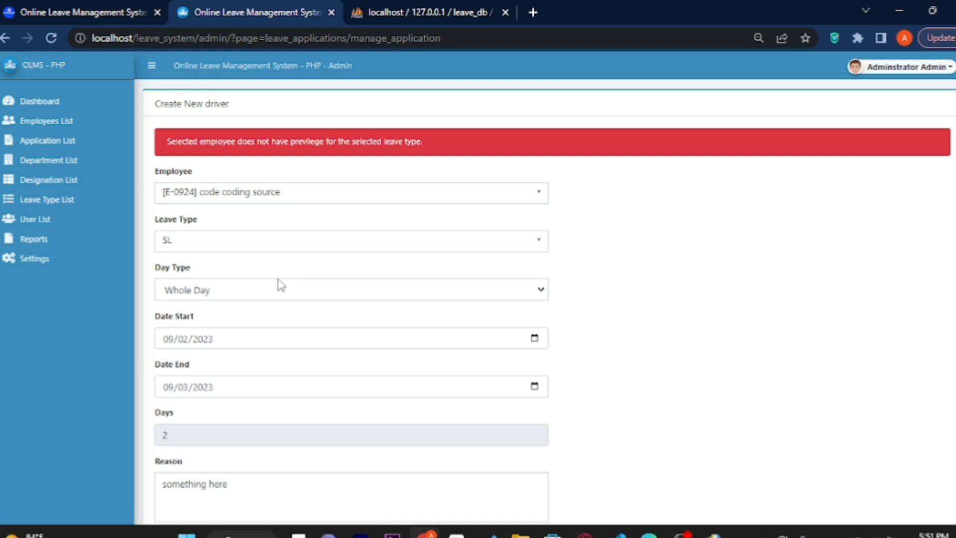
left_click_drag(423, 142, 339, 151)
Retry the application as LWOP Half Day, again refused for missing privilege.
left_click(273, 247)
left_click(235, 285)
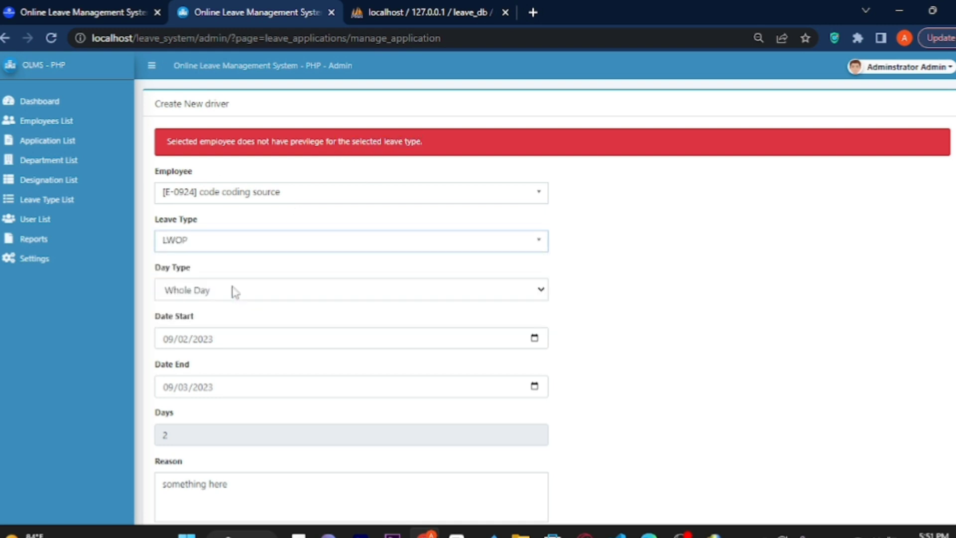
scroll(953, 187, "down", 2)
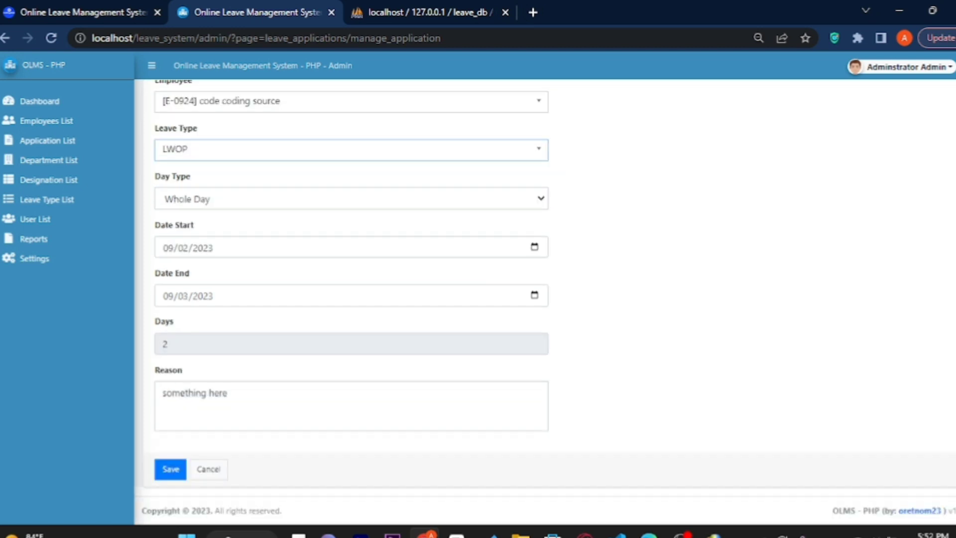
left_click(171, 472)
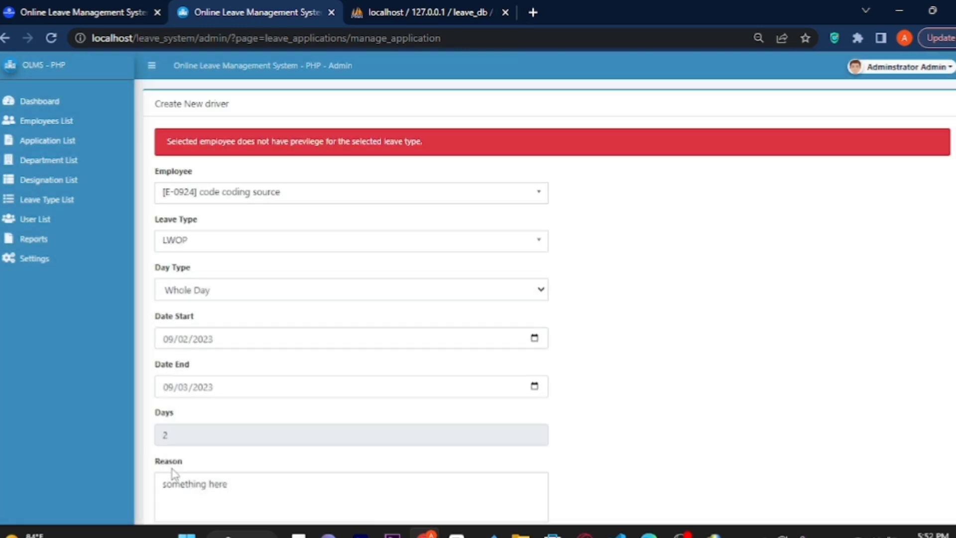
left_click(239, 248)
left_click(232, 247)
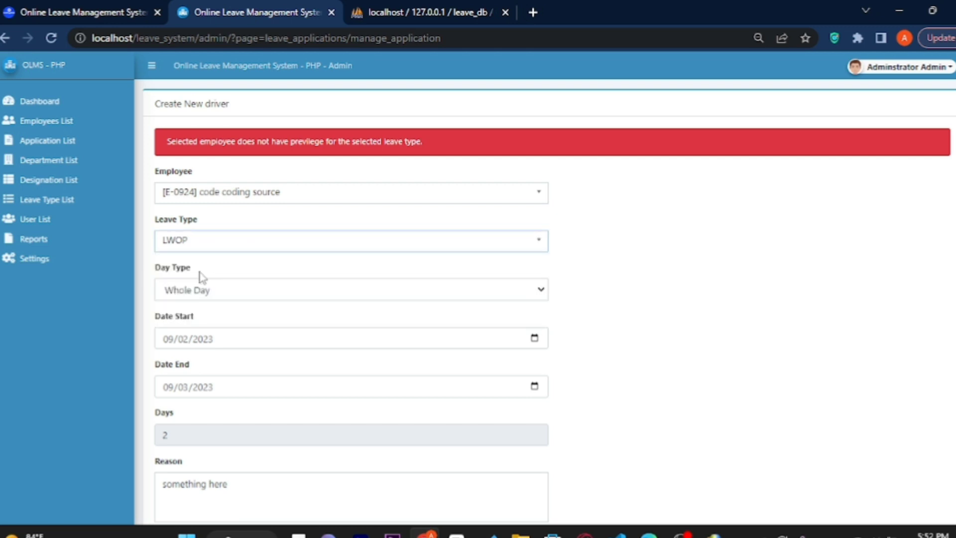
left_click(187, 295)
left_click(186, 322)
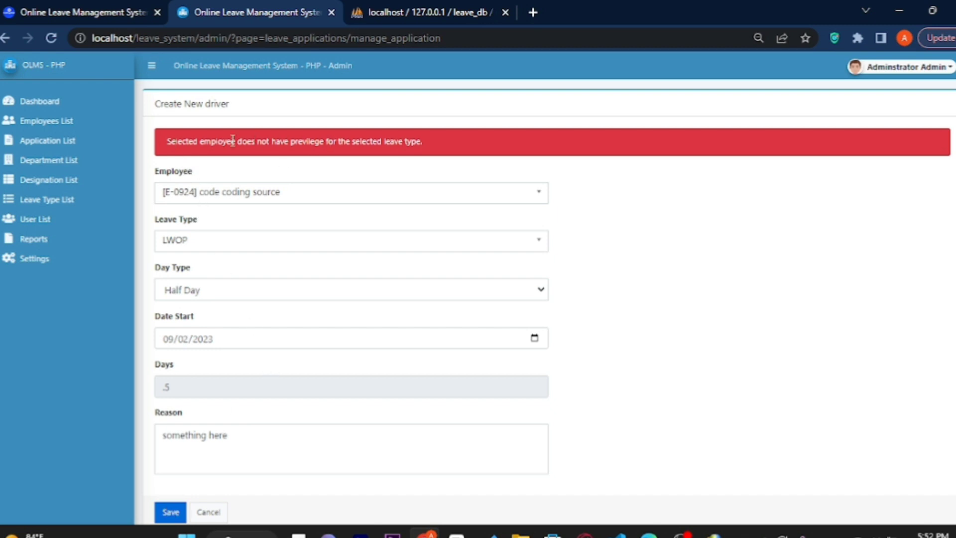
left_click_drag(171, 141, 418, 128)
Switch the leave type to VL, resubmit, then go to the Department List.
left_click(246, 249)
left_click(208, 325)
left_click(171, 514)
left_click_drag(158, 103, 294, 112)
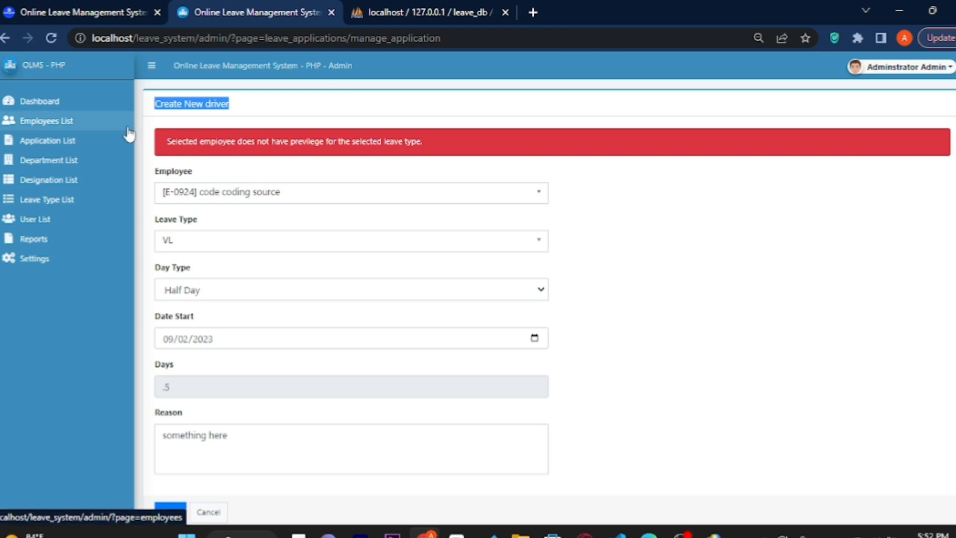
left_click(65, 162)
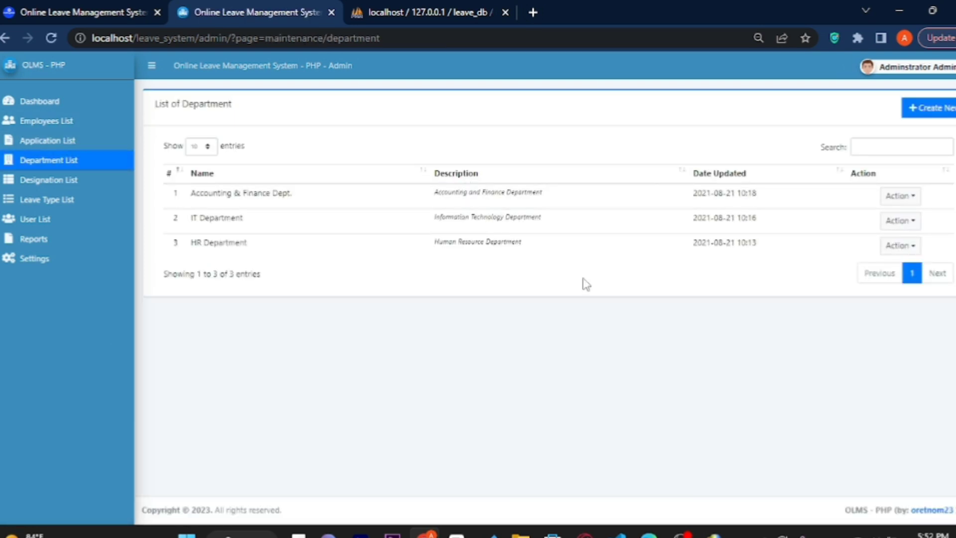
Create a department named Computer with description Computer, then view the Designation List.
left_click(923, 114)
left_click(428, 247)
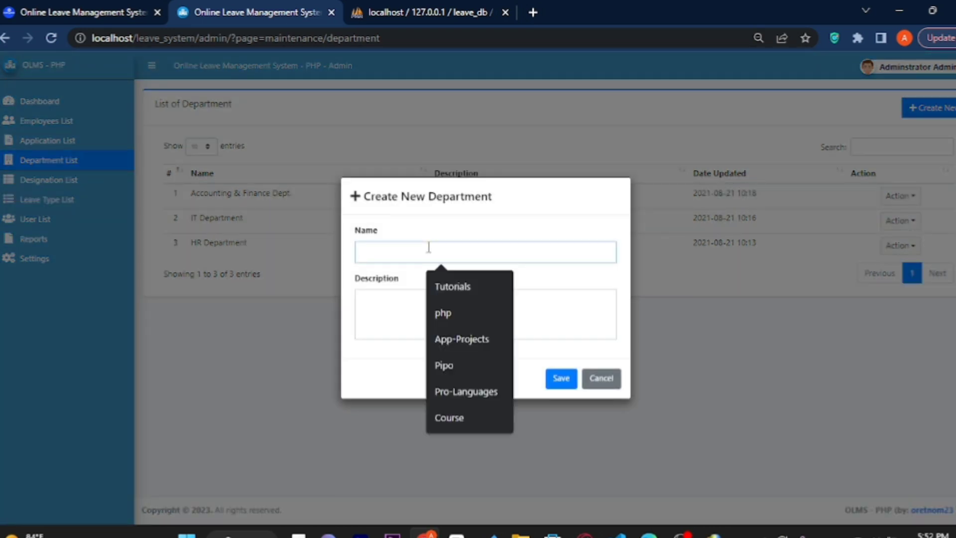
type("Com")
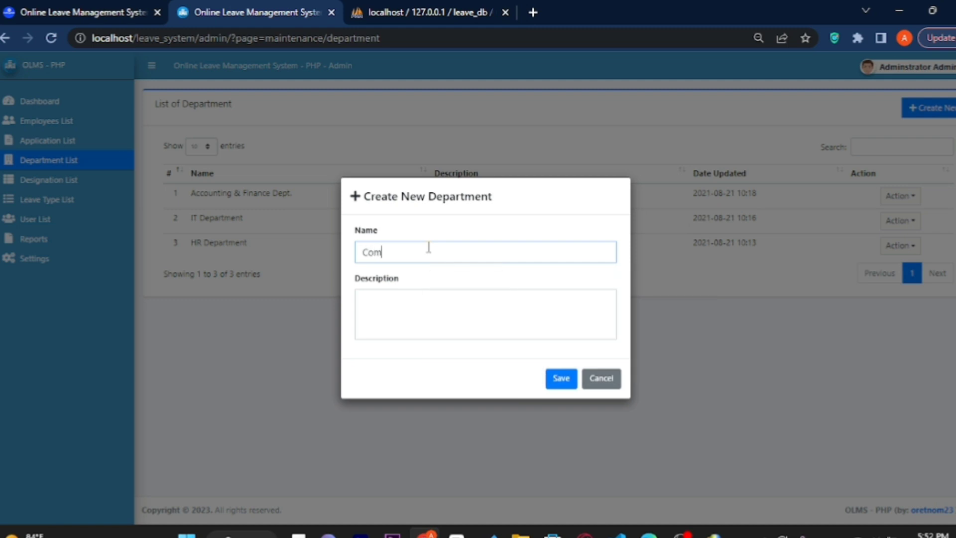
type("puter")
left_click(402, 308)
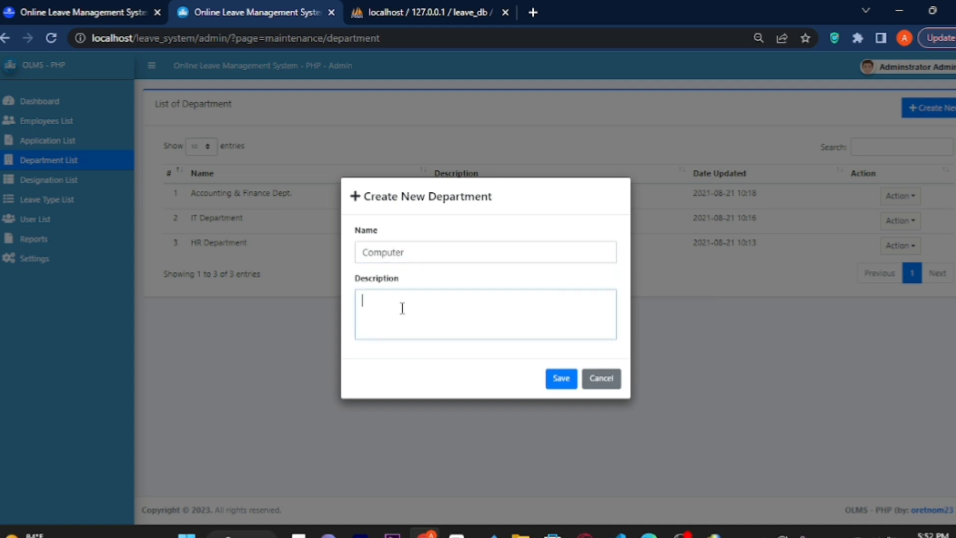
left_click(442, 257)
left_click(383, 293)
type("Computer")
left_click(561, 379)
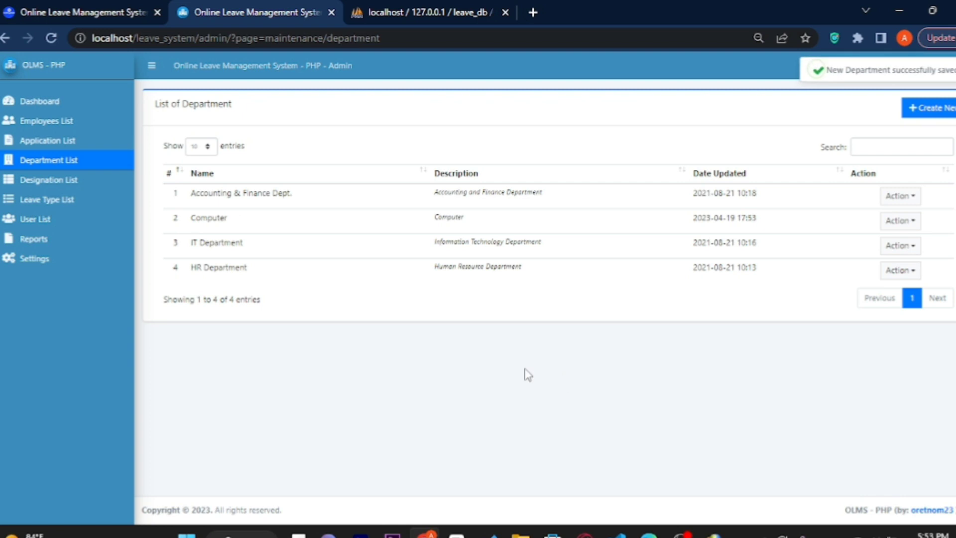
left_click(61, 183)
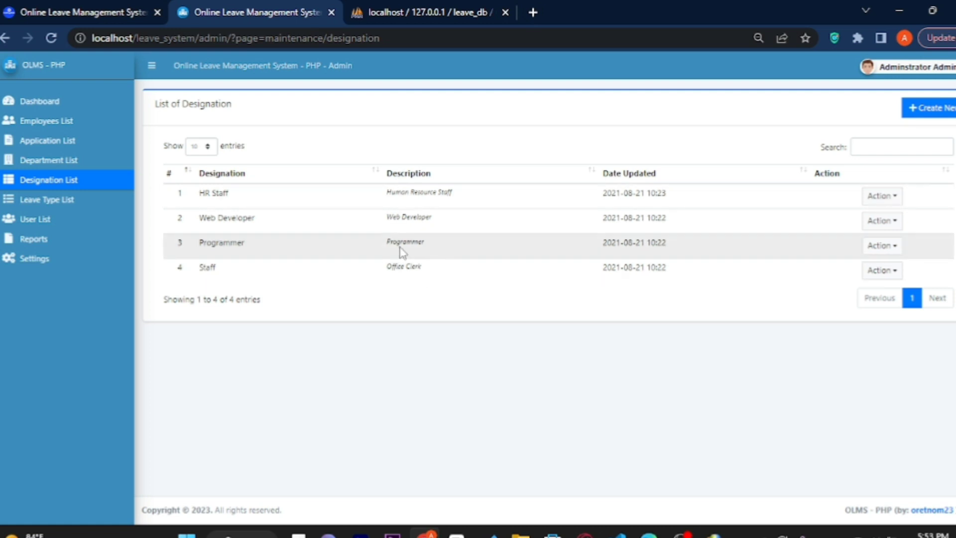
Edit the SL leave type to 2 default credits and save it.
left_click(70, 202)
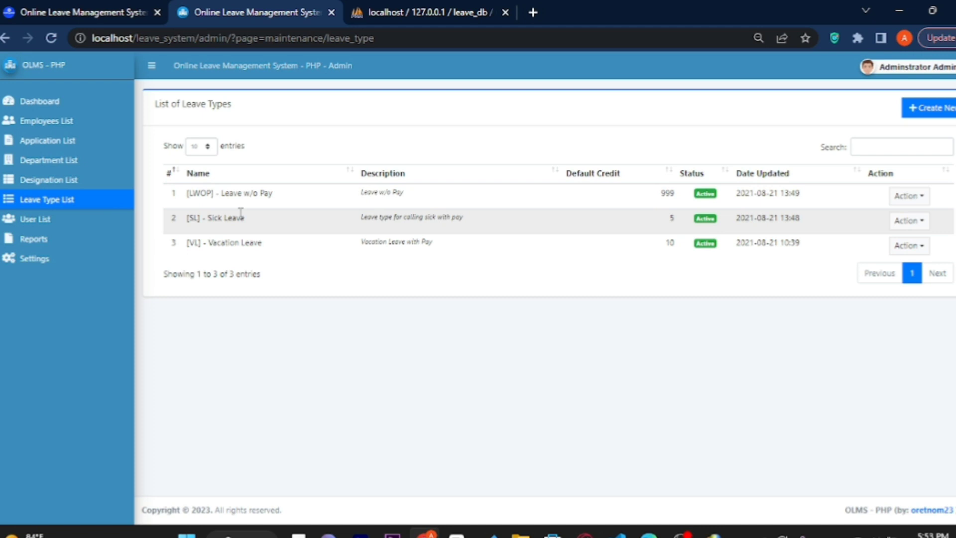
left_click(919, 222)
left_click(915, 244)
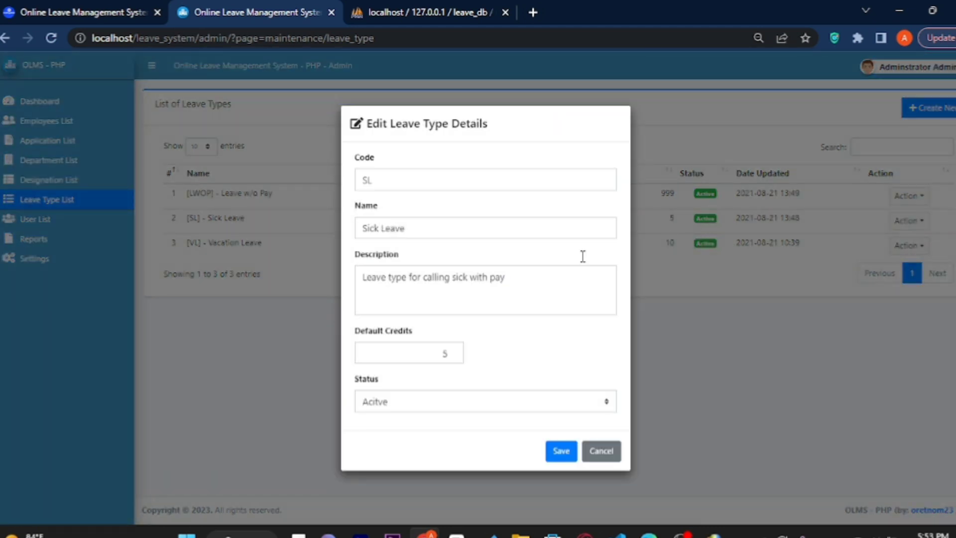
left_click(452, 358)
left_click(451, 358)
left_click(452, 358)
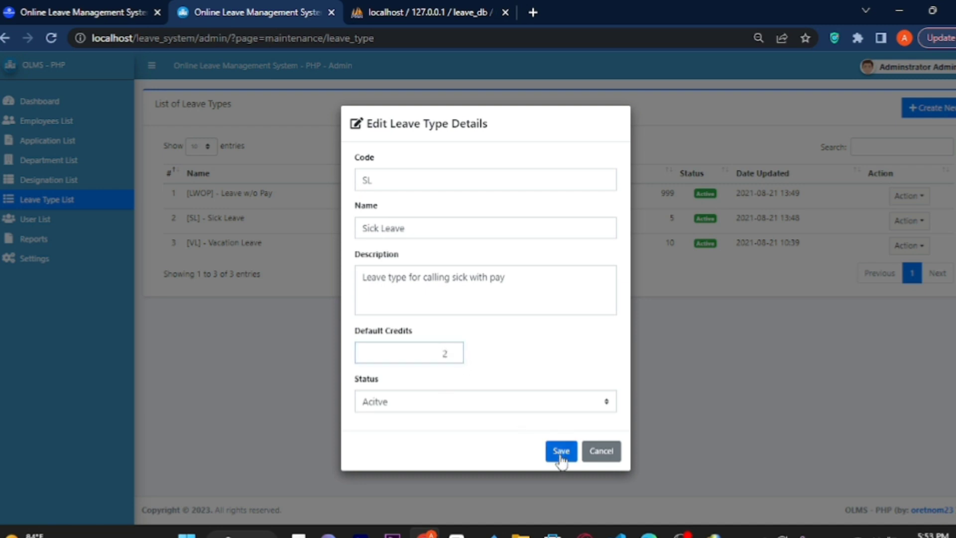
left_click(561, 451)
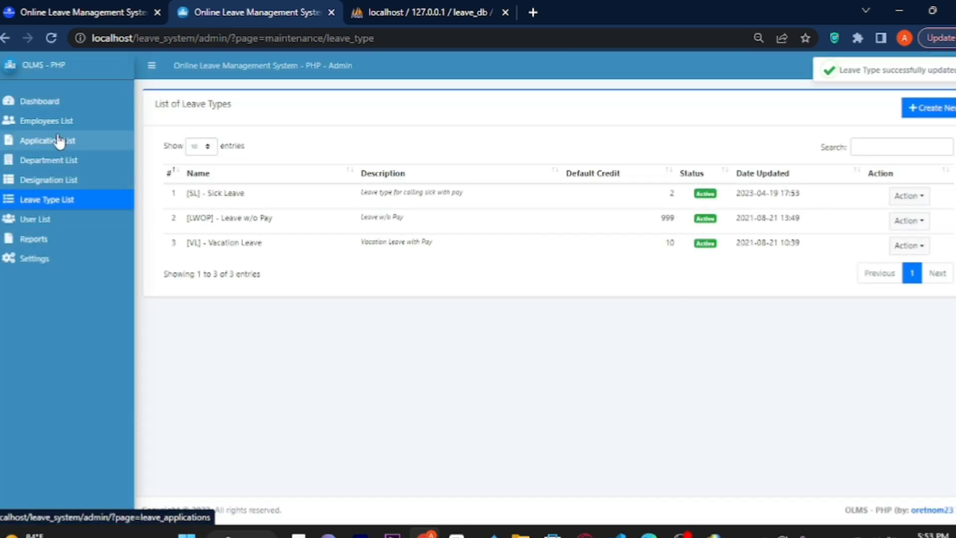
left_click(60, 141)
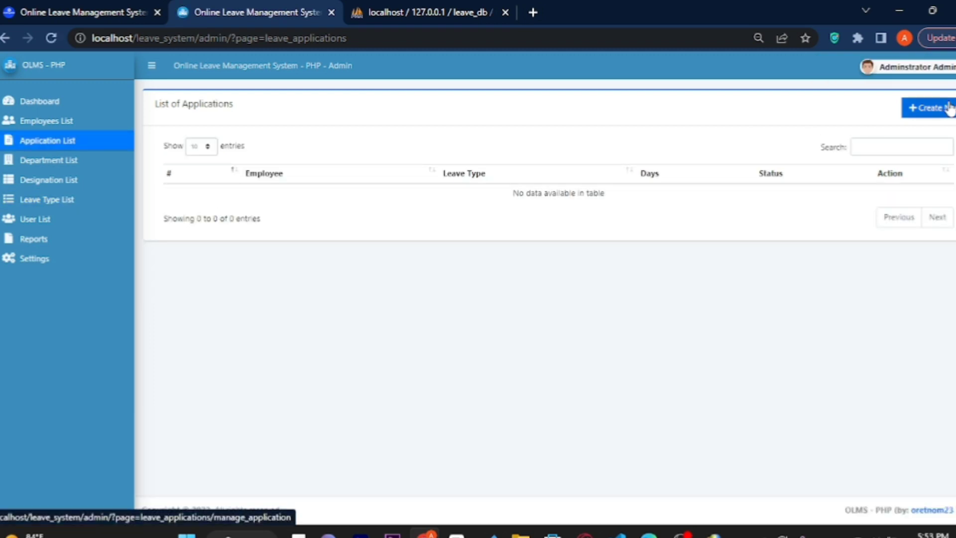
Start a VL Whole Day application for the second employee, 09/02/2023 to 09/03/2023.
left_click(934, 115)
left_click(312, 158)
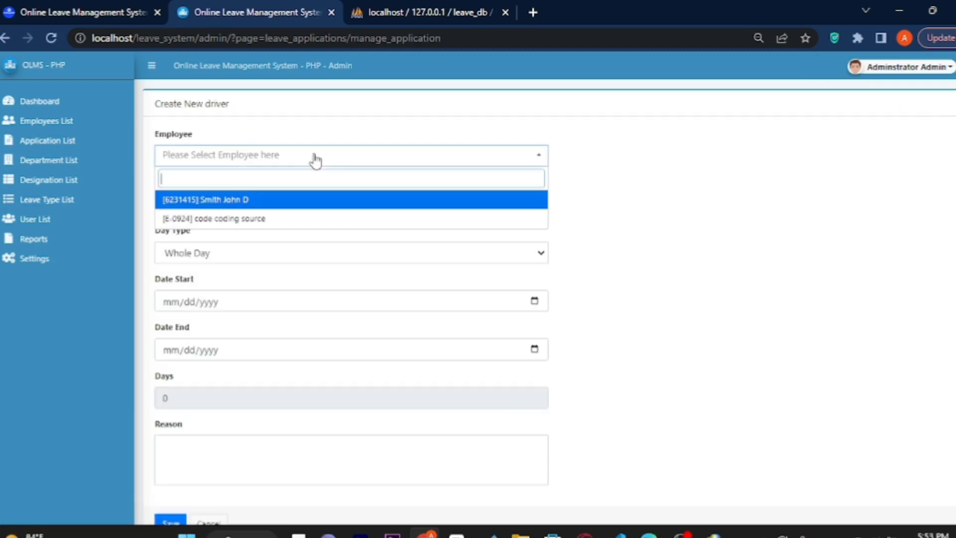
left_click(250, 220)
left_click(222, 205)
left_click(188, 284)
left_click(189, 255)
left_click(190, 272)
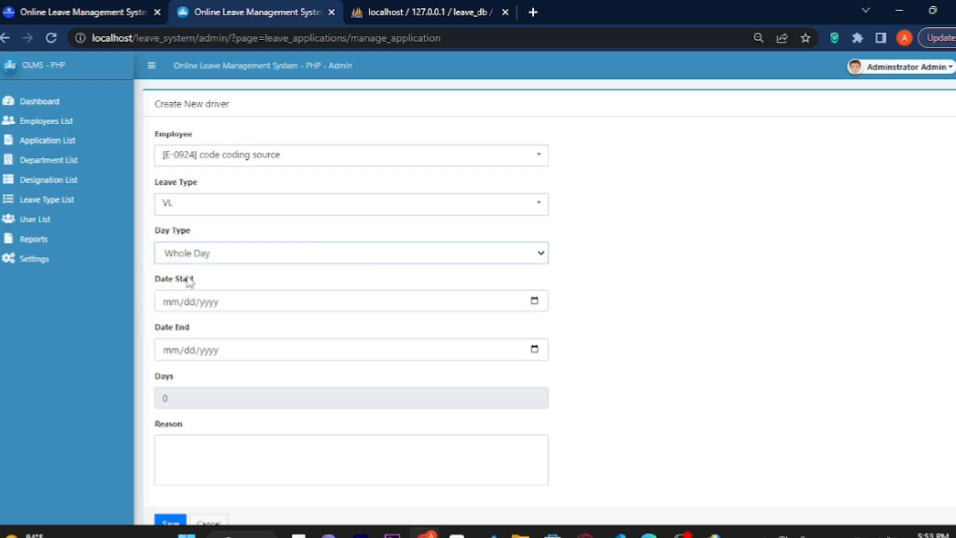
left_click(174, 306)
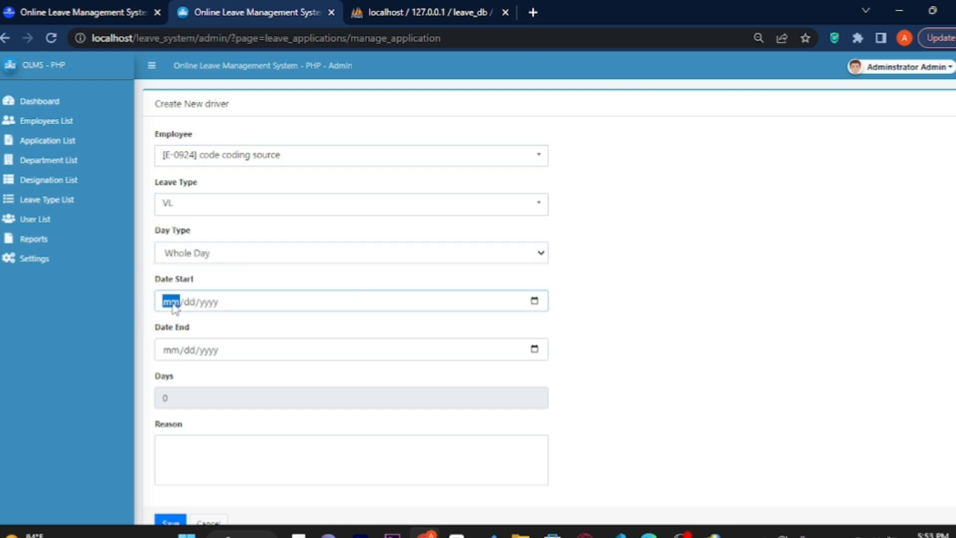
type("09/02/")
left_click(189, 351)
left_click(174, 353)
left_click(200, 304)
type("2023")
left_click(174, 352)
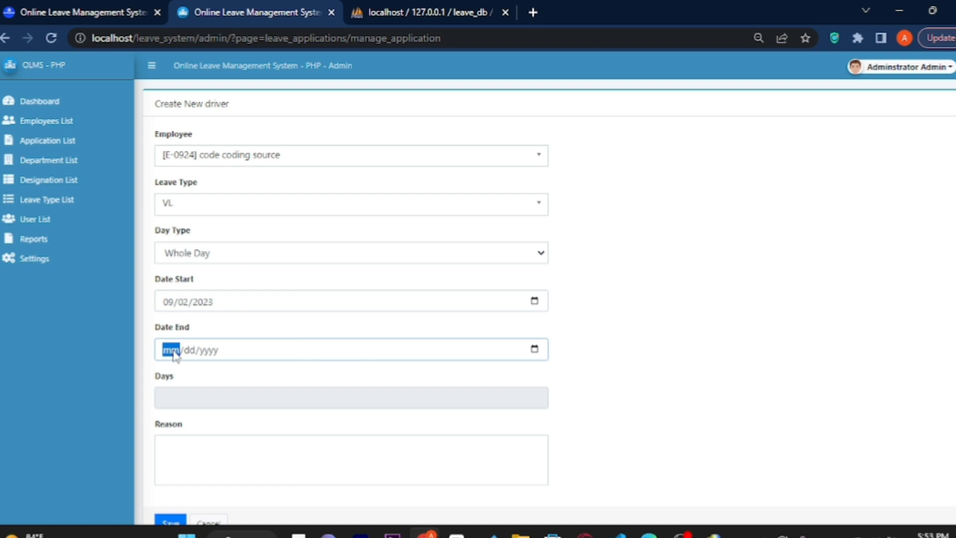
type("09/")
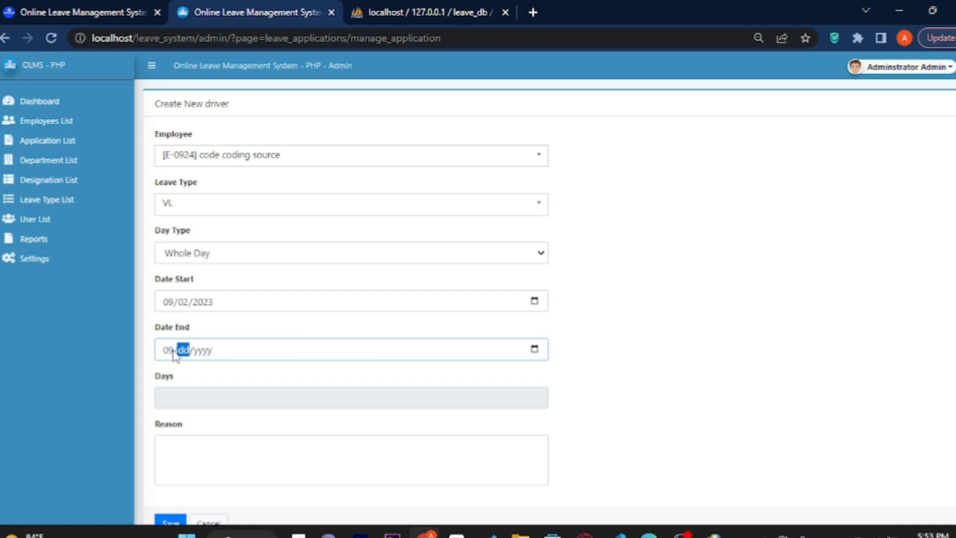
type("03/")
type("2023")
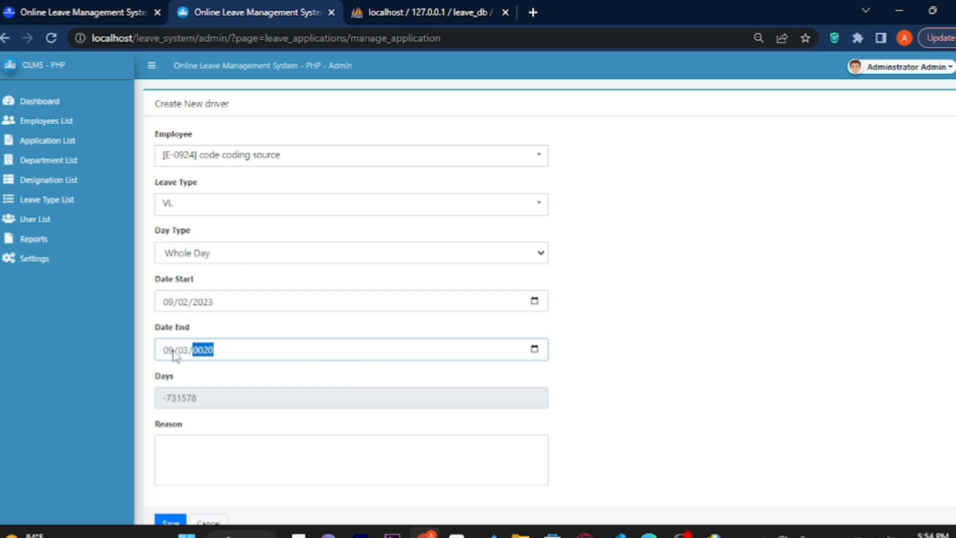
Add a reason and submit the refused application, then open the system User List.
left_click(179, 445)
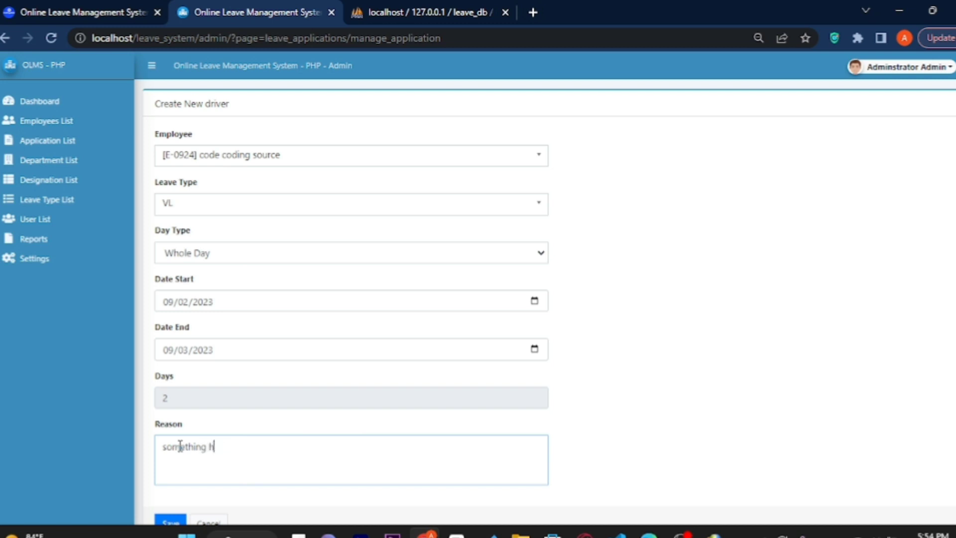
scroll(498, 448, "down", 1)
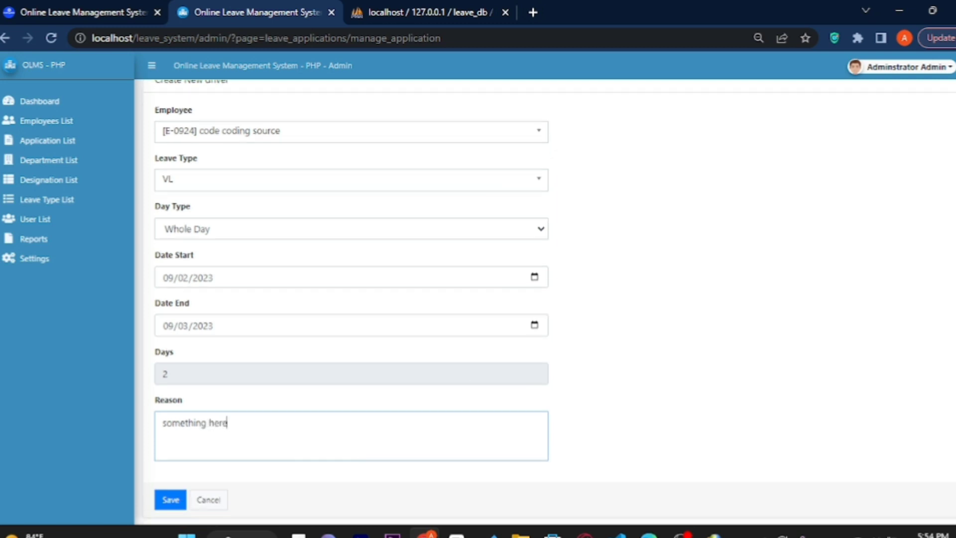
left_click(171, 500)
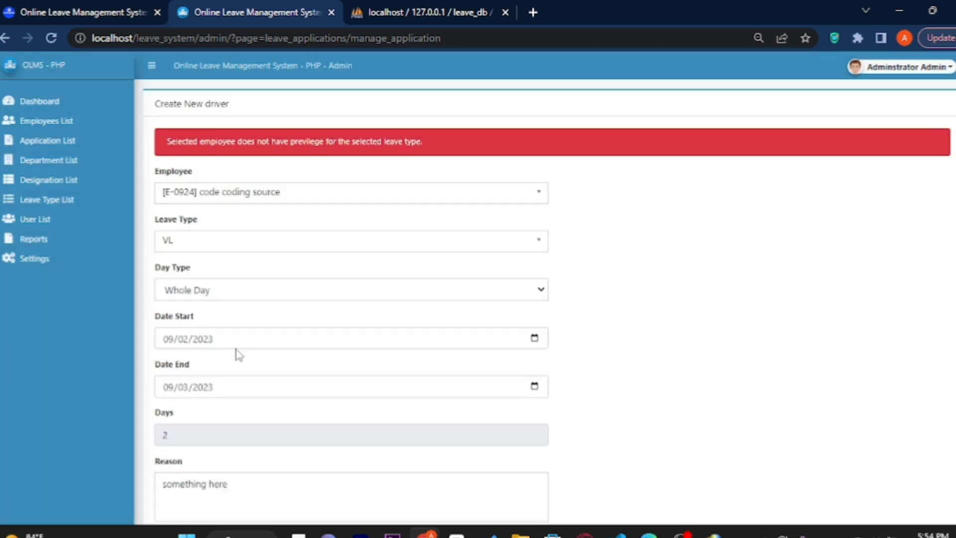
left_click(252, 430)
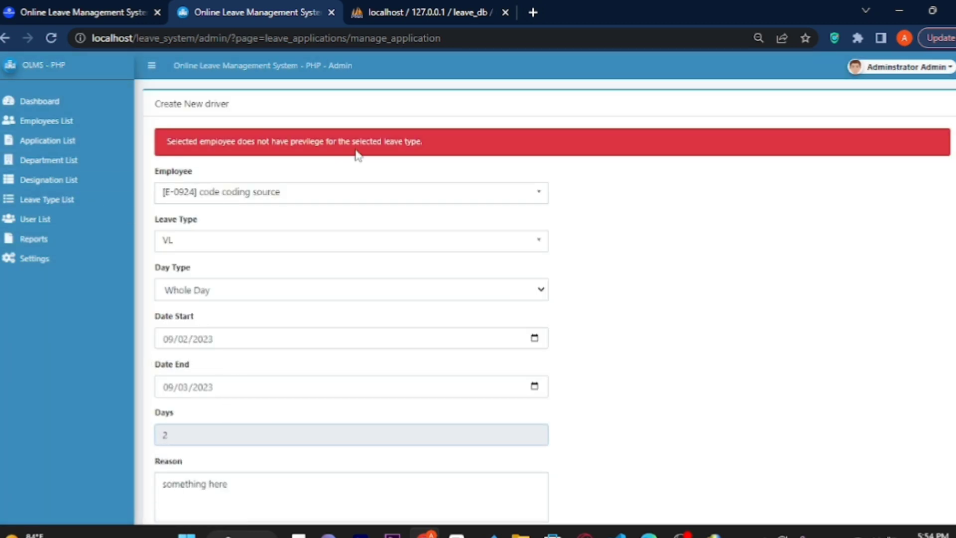
left_click(64, 205)
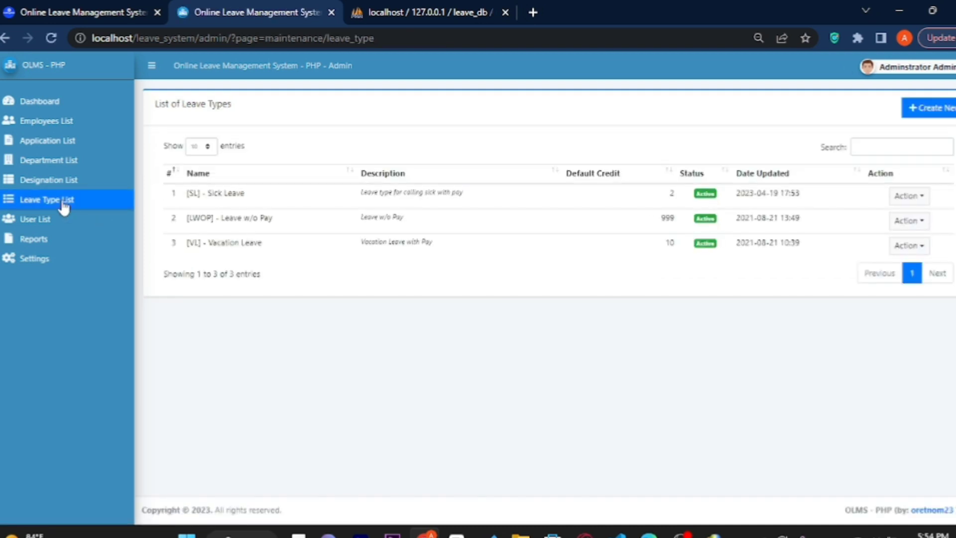
left_click(38, 222)
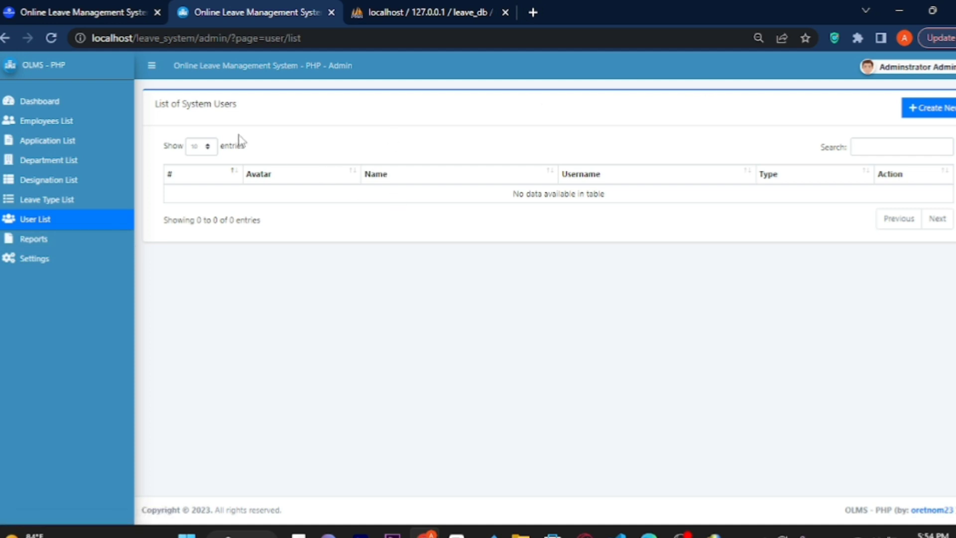
Fill in a new Administrator user's name, username and password, attach the no-image-available avatar, and save.
left_click_drag(159, 110, 252, 120)
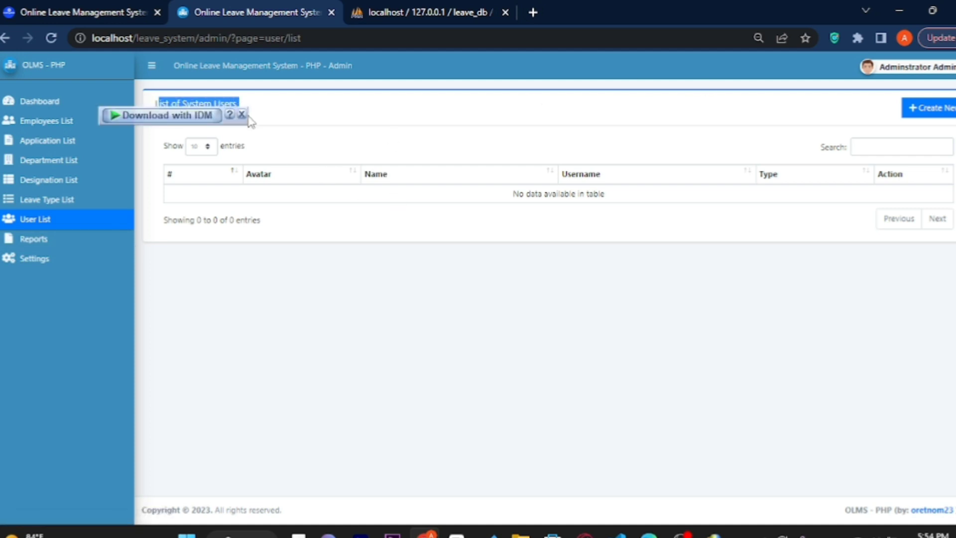
left_click(921, 111)
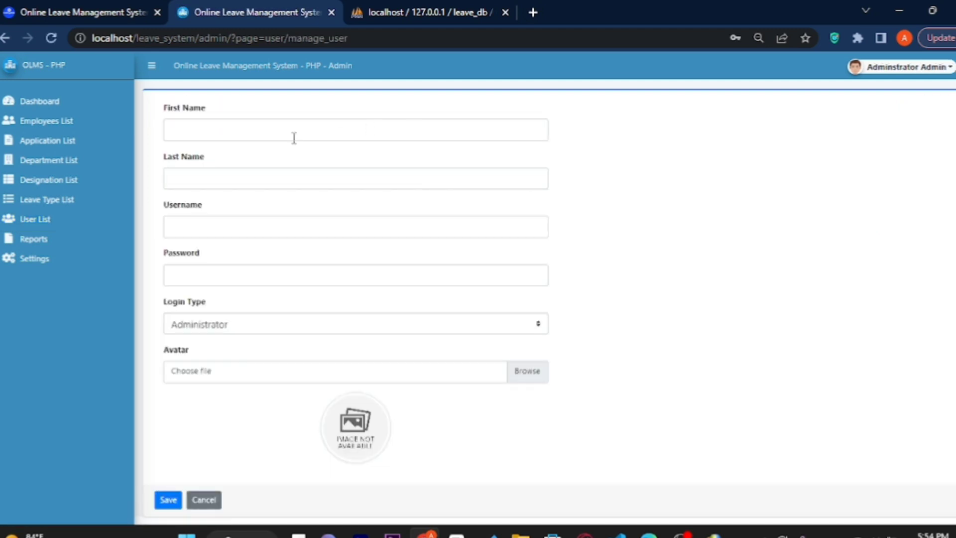
left_click(293, 138)
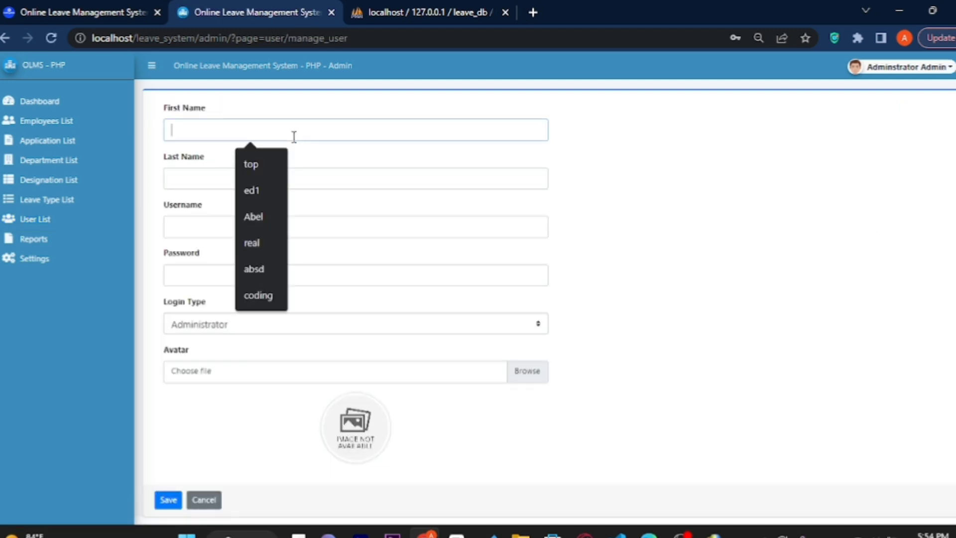
left_click(271, 295)
left_click(213, 187)
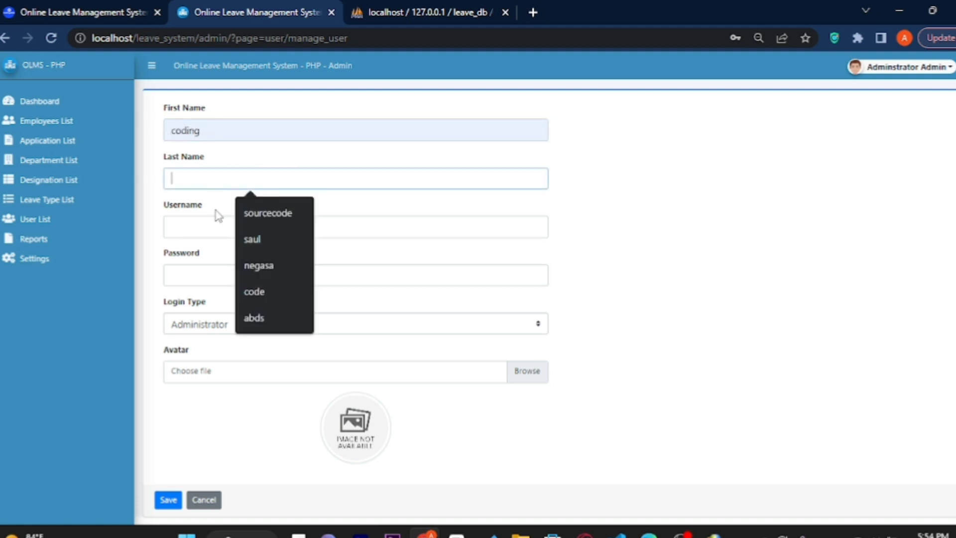
left_click(264, 294)
left_click(198, 229)
type("coding")
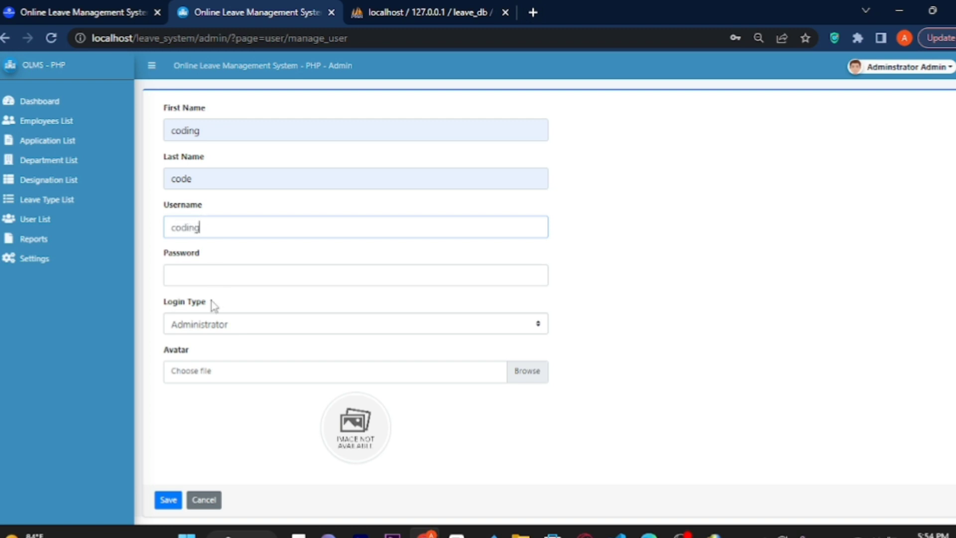
left_click(214, 278)
type("co")
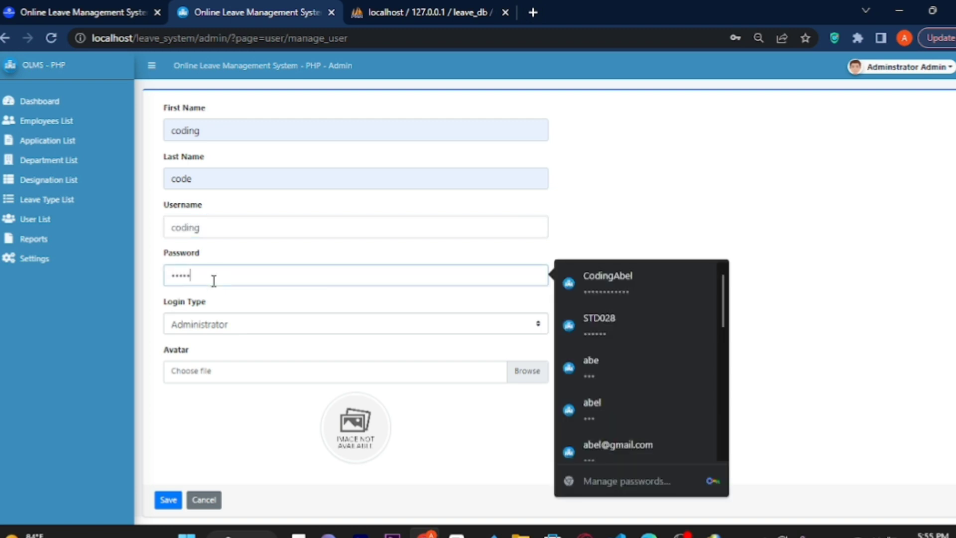
left_click(227, 337)
left_click(227, 338)
left_click(219, 371)
left_click(193, 124)
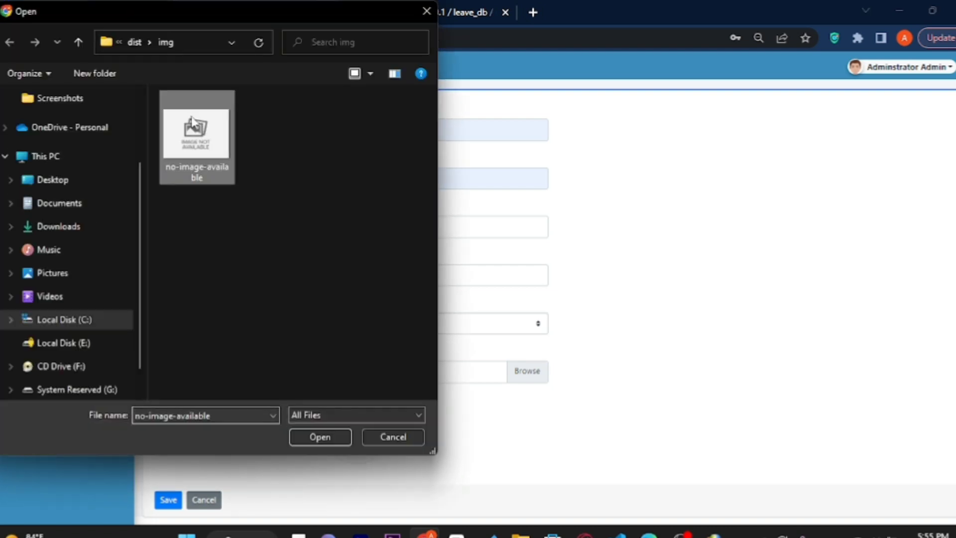
left_click(300, 436)
left_click(166, 501)
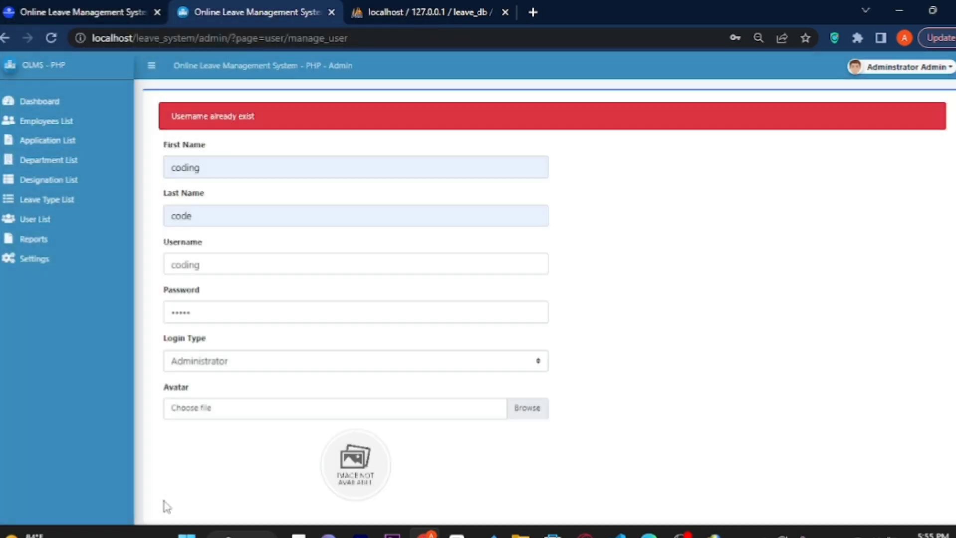
Change the duplicate username, reattach the no-image-available avatar, save again, and dismiss the password prompt.
left_click_drag(263, 124, 222, 167)
left_click(223, 167)
left_click(212, 254)
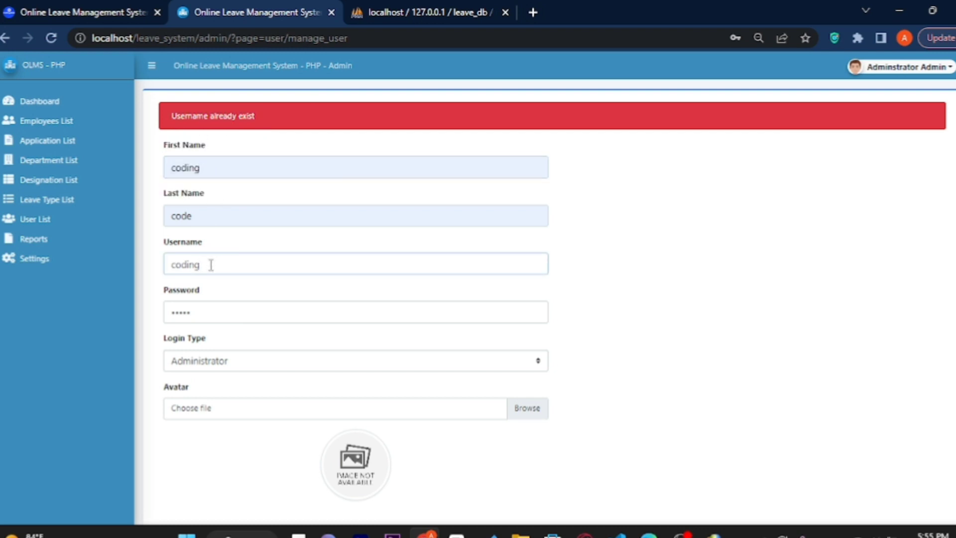
key("BackSpace")
key("BackSpace")
key("BackSpace")
key("BackSpace")
type("abe")
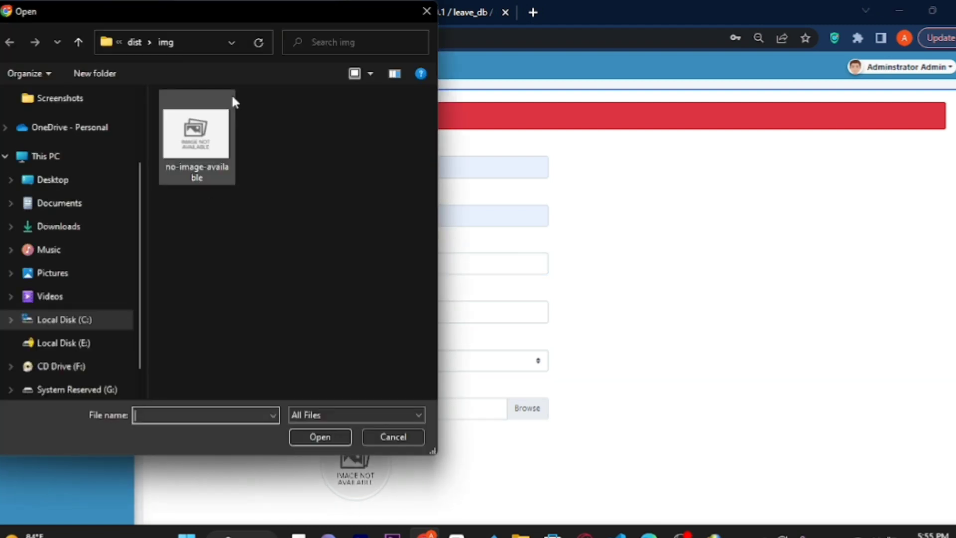
left_click(212, 139)
left_click(320, 441)
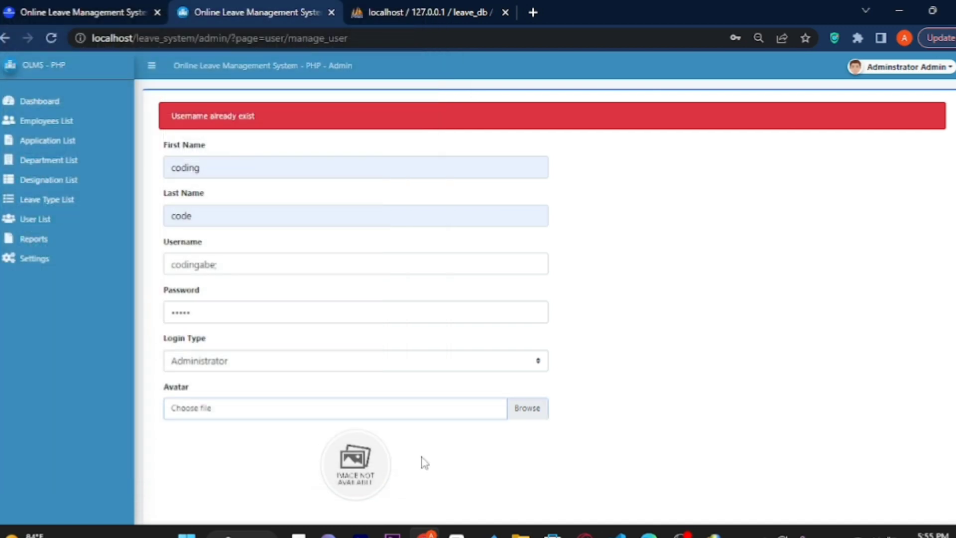
scroll(154, 435, "down", 1)
left_click(161, 472)
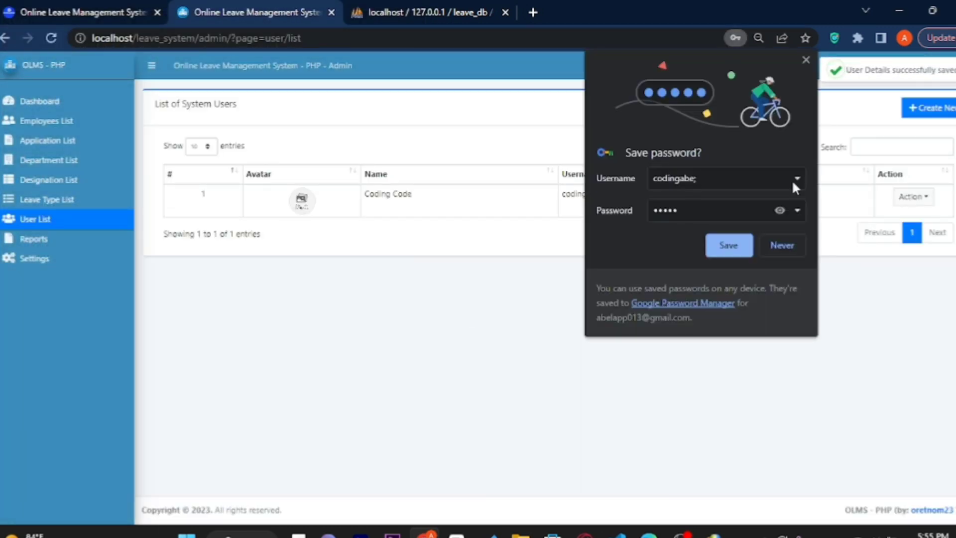
left_click(778, 211)
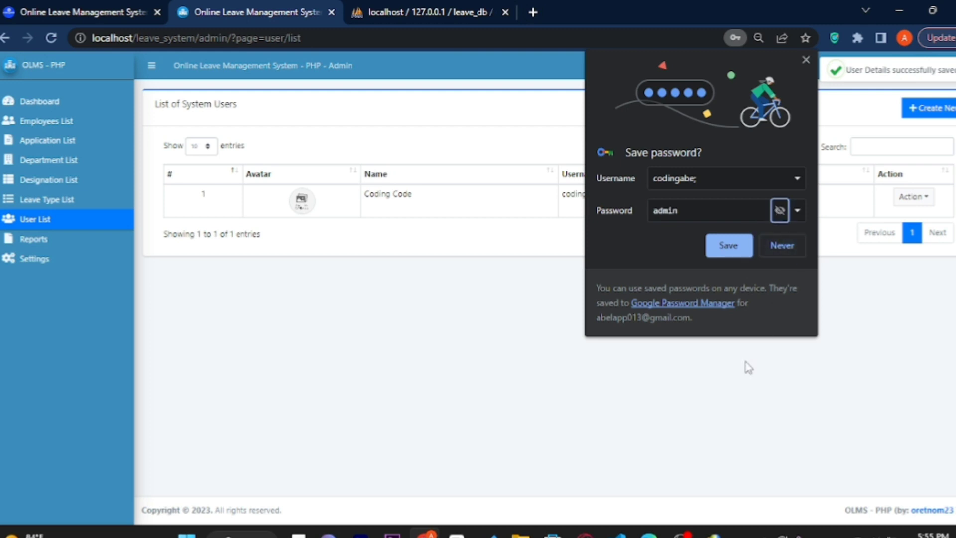
left_click(806, 59)
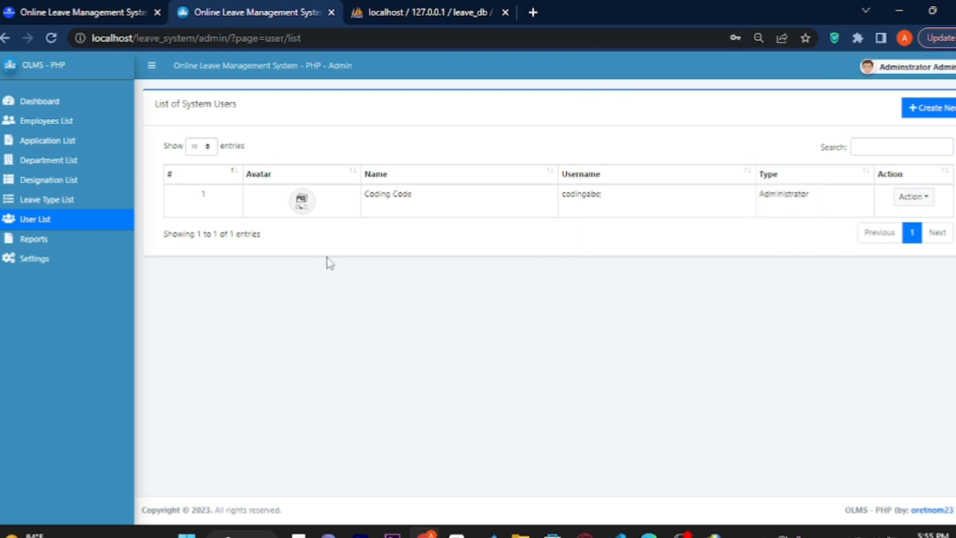
Check the empty Reports page and the System Name field in Settings, then return to the dashboard.
left_click(38, 240)
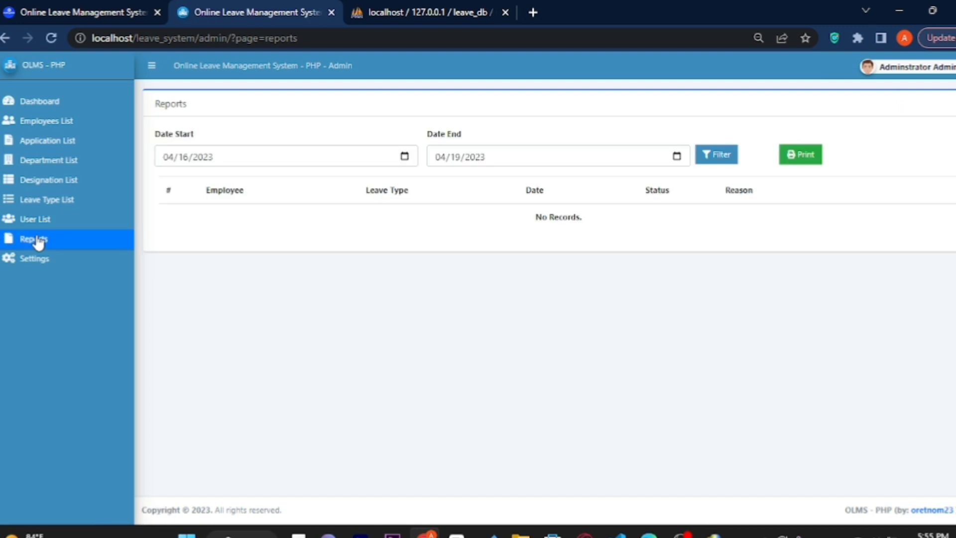
left_click(39, 244)
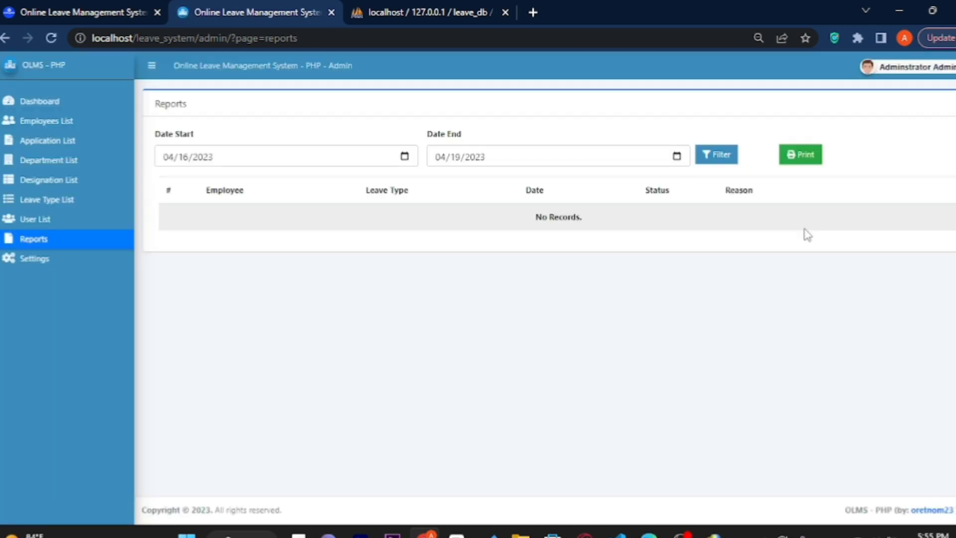
left_click(42, 268)
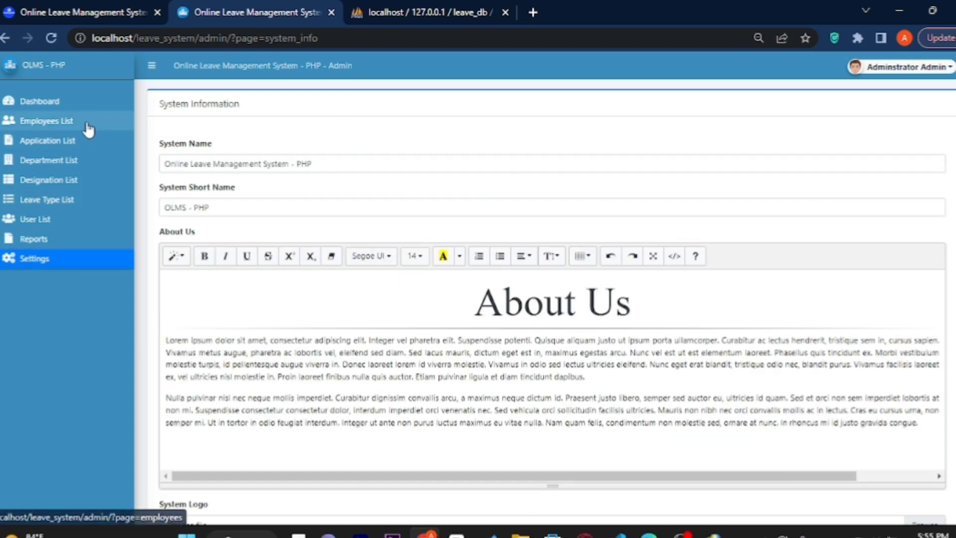
left_click(335, 157)
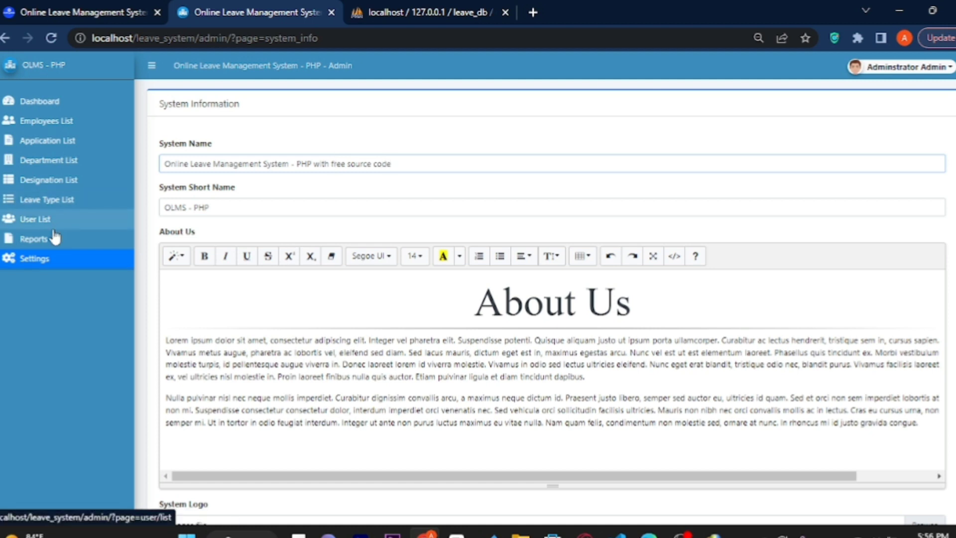
left_click(35, 101)
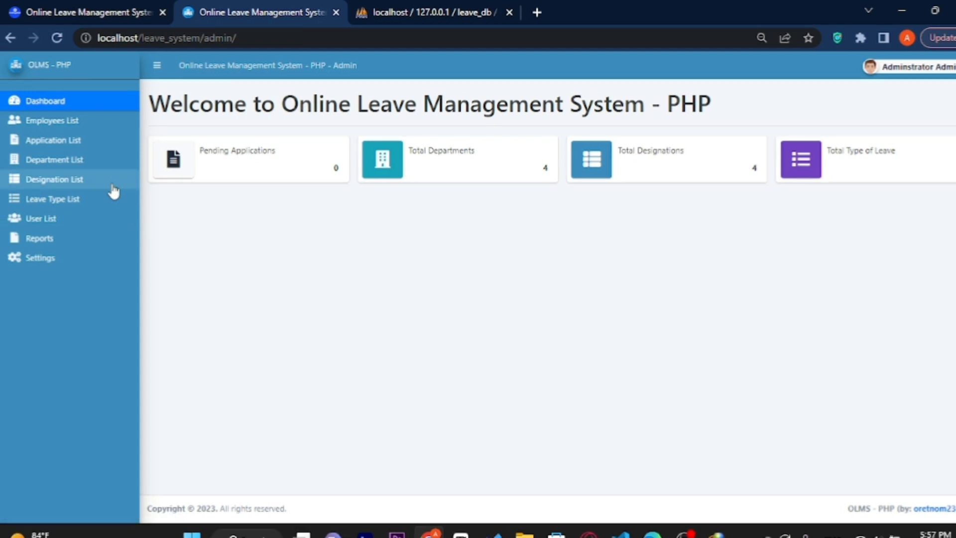
Review the two-employee list, then show the Administrator Admin account menu with My Account and Logout.
left_click(59, 121)
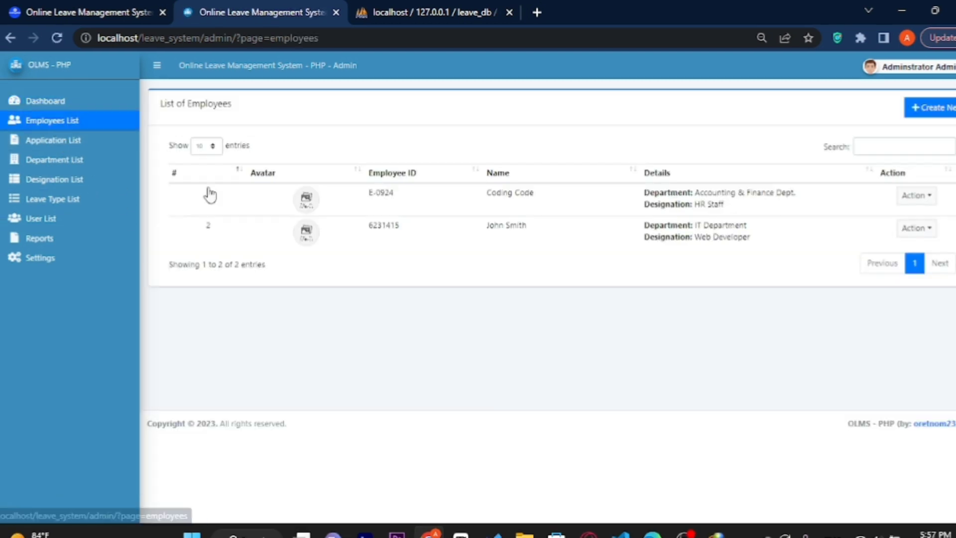
left_click_drag(534, 193, 484, 200)
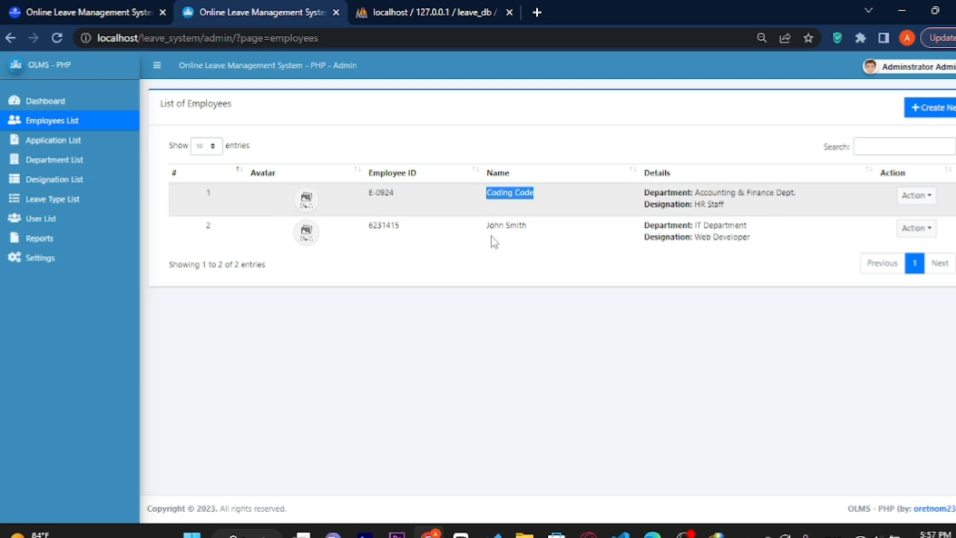
left_click(445, 344)
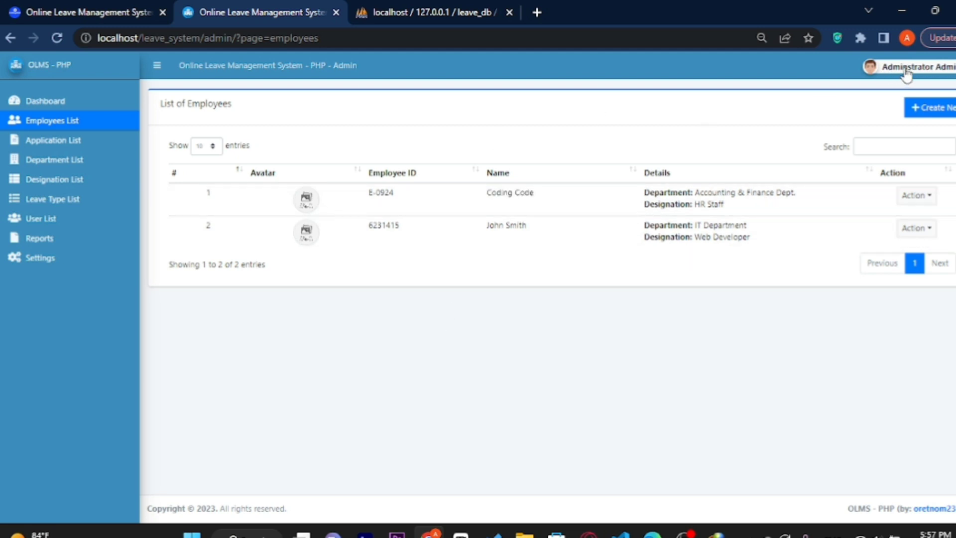
left_click(922, 73)
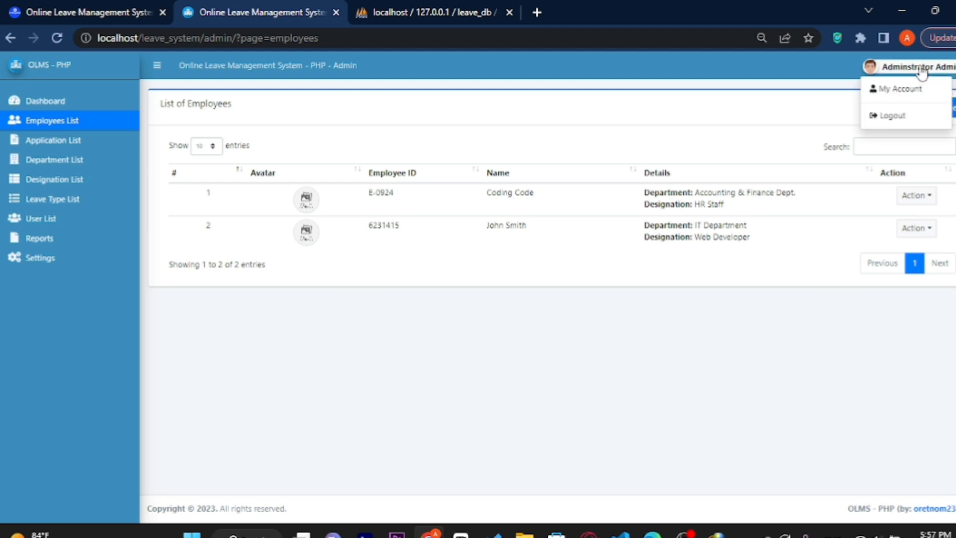
Log out, then sign in from the admin login page with different administrator credentials.
left_click(903, 118)
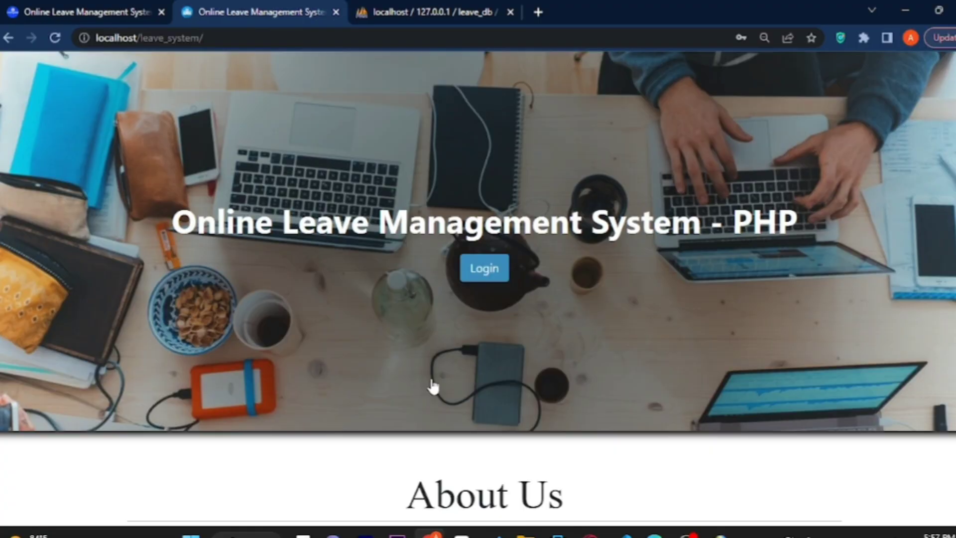
scroll(478, 289, "down", 5)
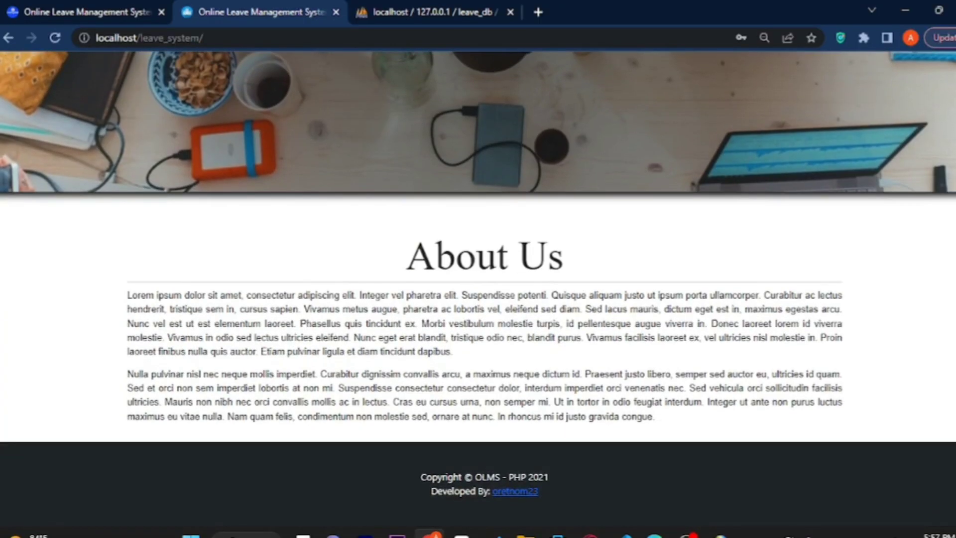
scroll(479, 289, "up", 5)
left_click(484, 272)
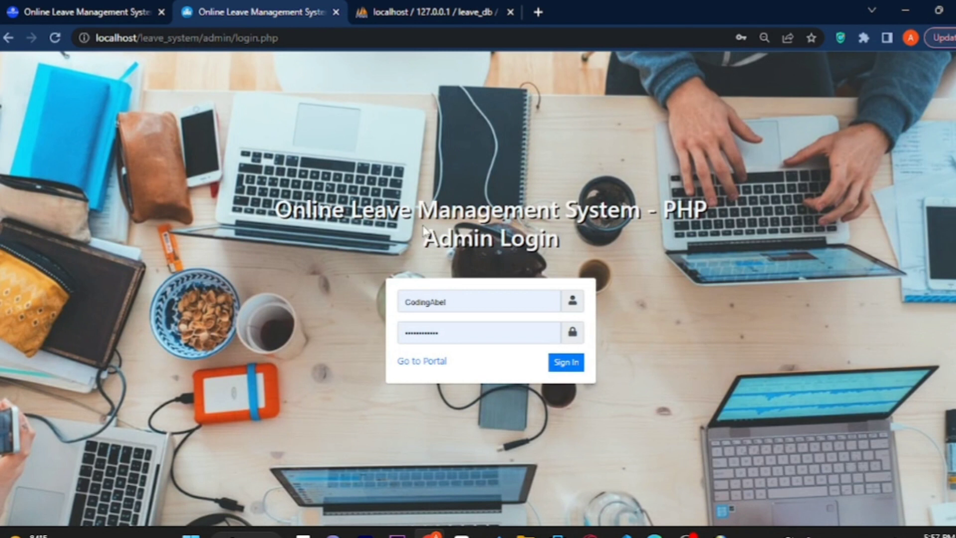
left_click_drag(471, 304, 409, 305)
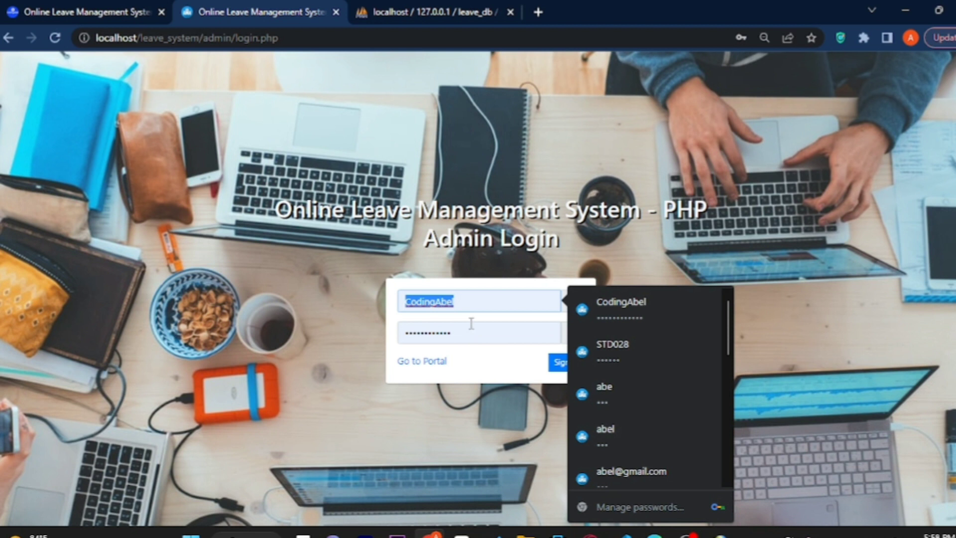
type("co")
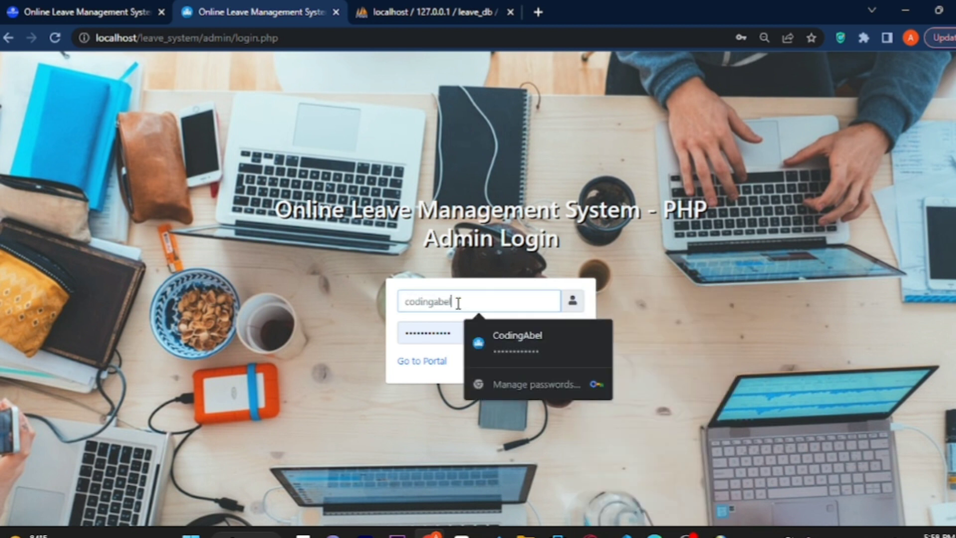
left_click_drag(461, 341, 400, 344)
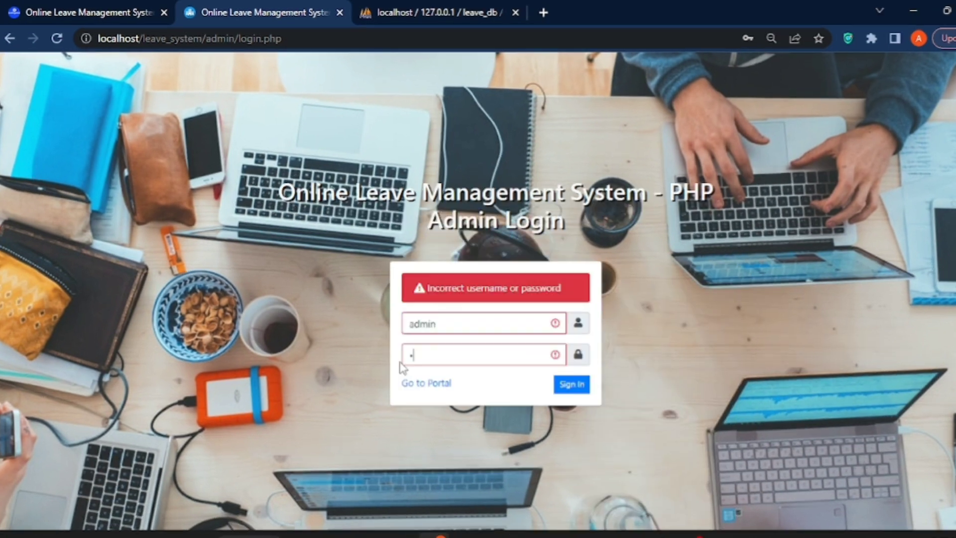
key("Return")
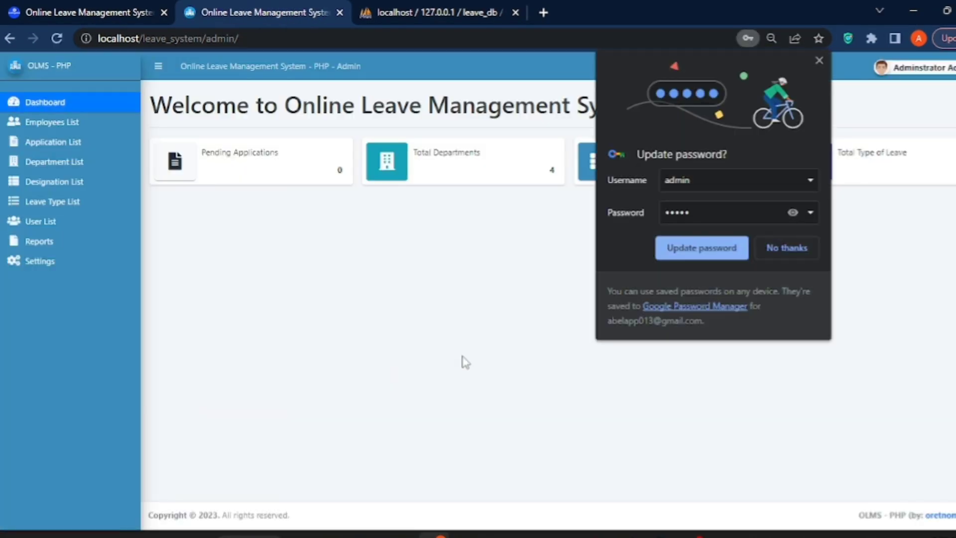
Decline the browser's password prompts, open User List, and show the Action menu for the single Administrator.
left_click(617, 247)
left_click(781, 246)
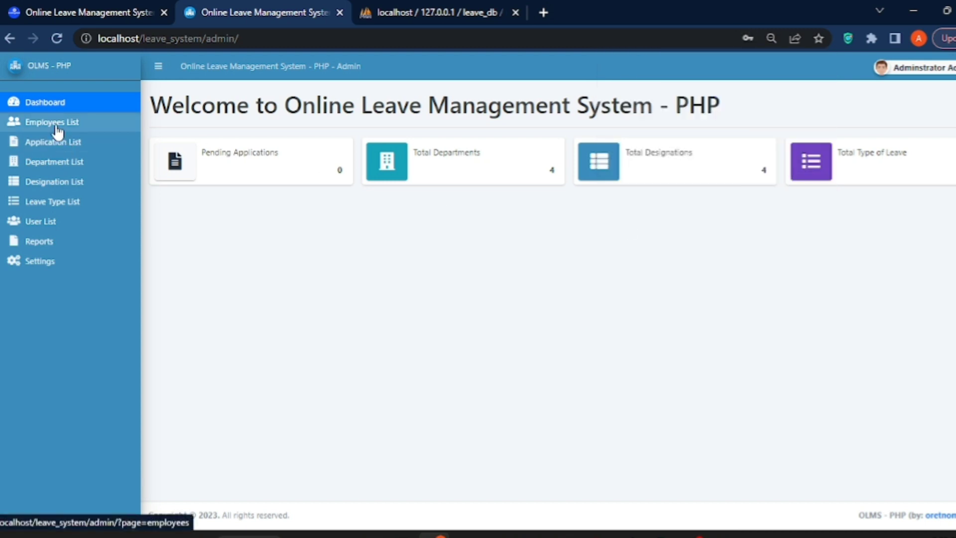
left_click(58, 126)
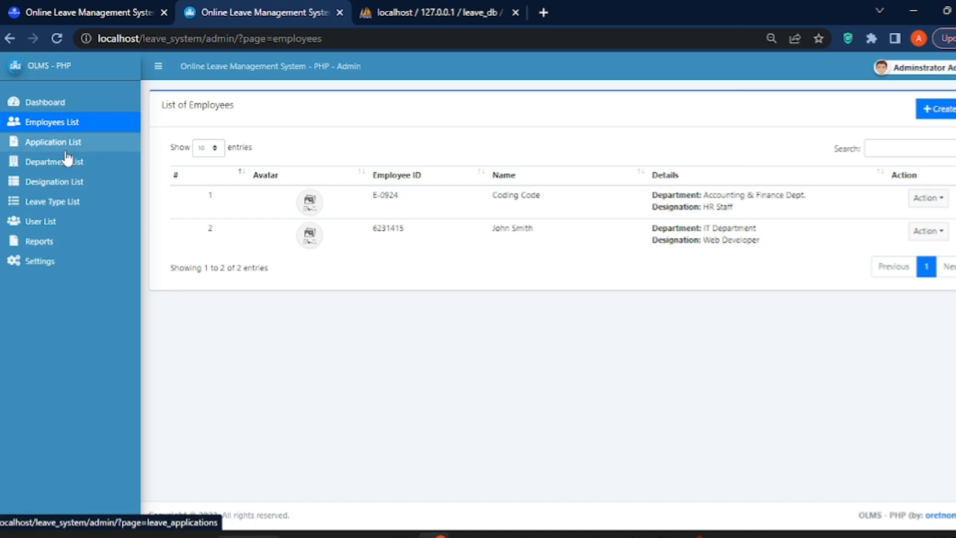
left_click(60, 220)
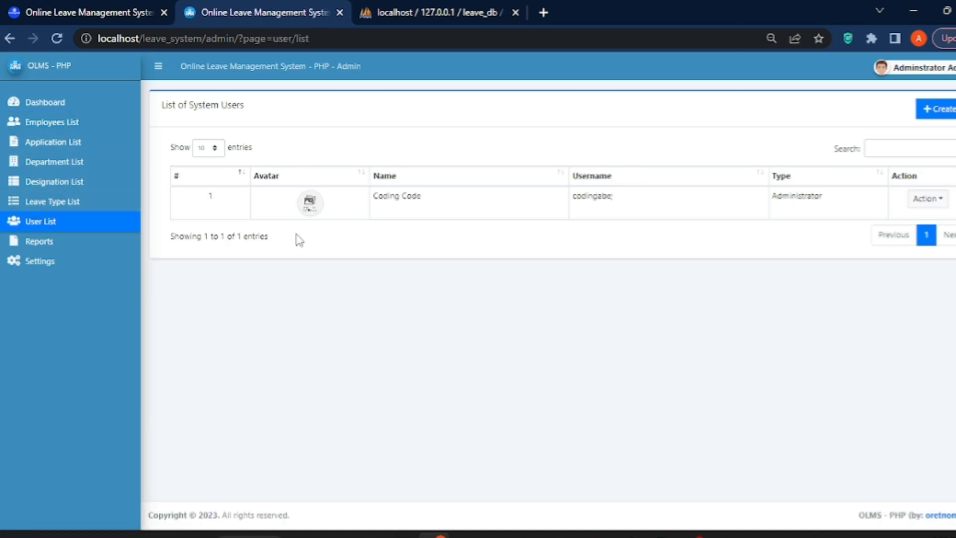
left_click_drag(617, 211, 574, 212)
left_click(929, 198)
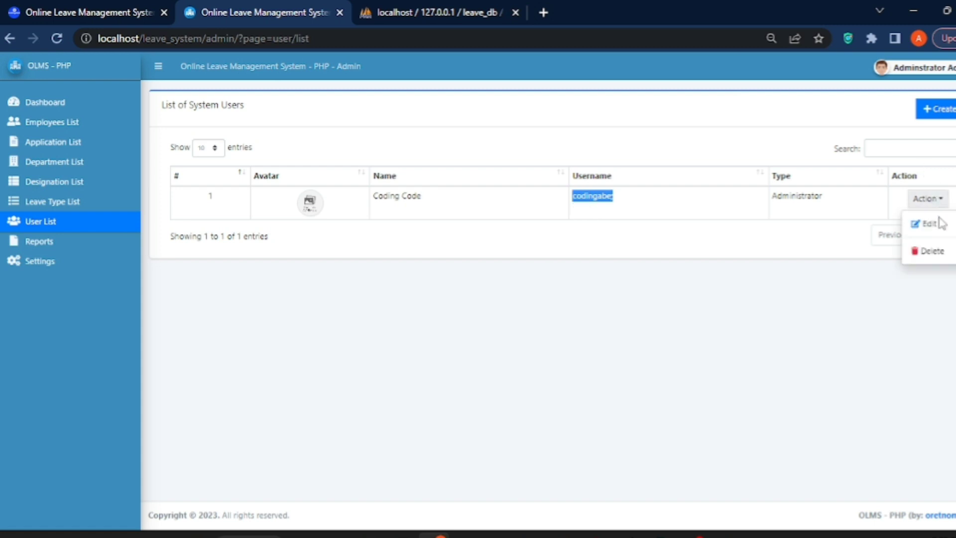
Edit the only user to the Staff login type, save, and verify the corrected username and type.
left_click(930, 225)
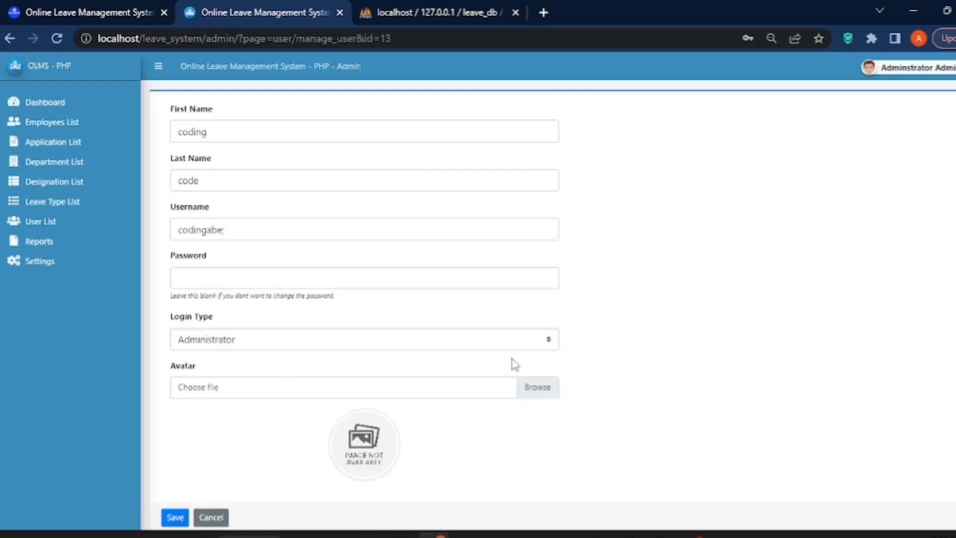
left_click(254, 343)
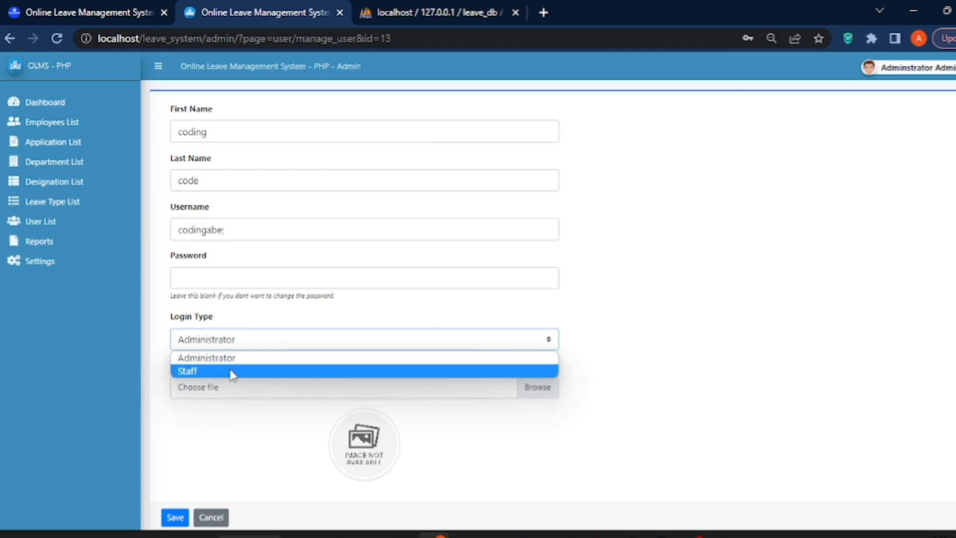
left_click(232, 371)
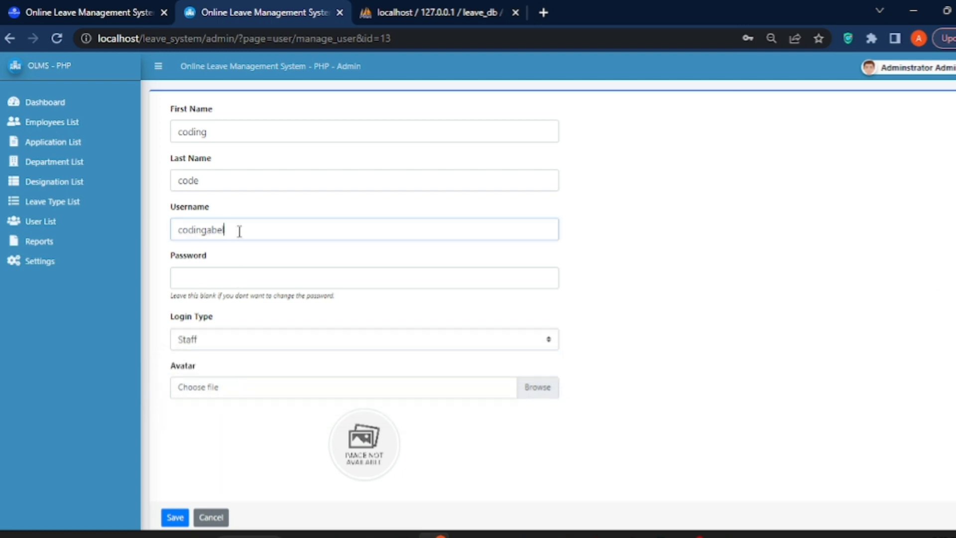
left_click(175, 517)
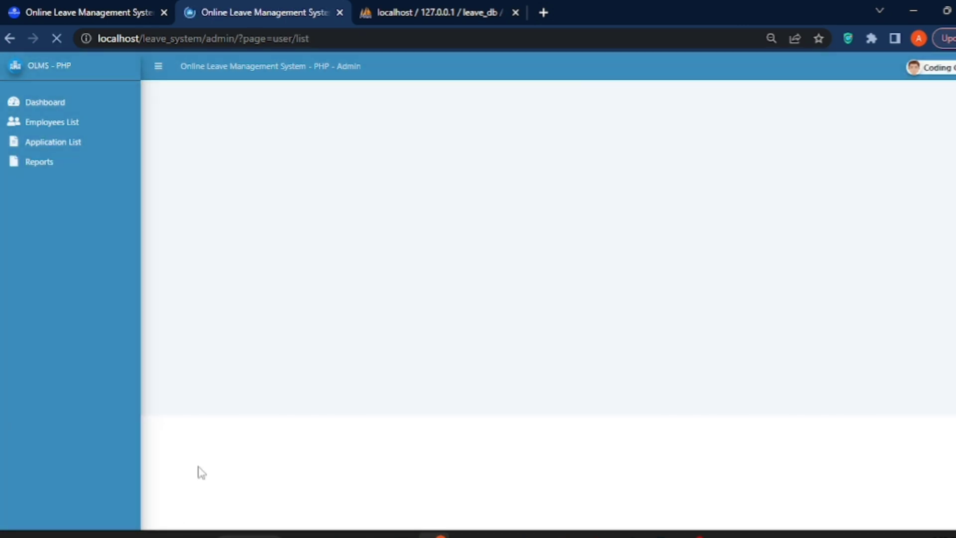
left_click_drag(591, 199, 572, 204)
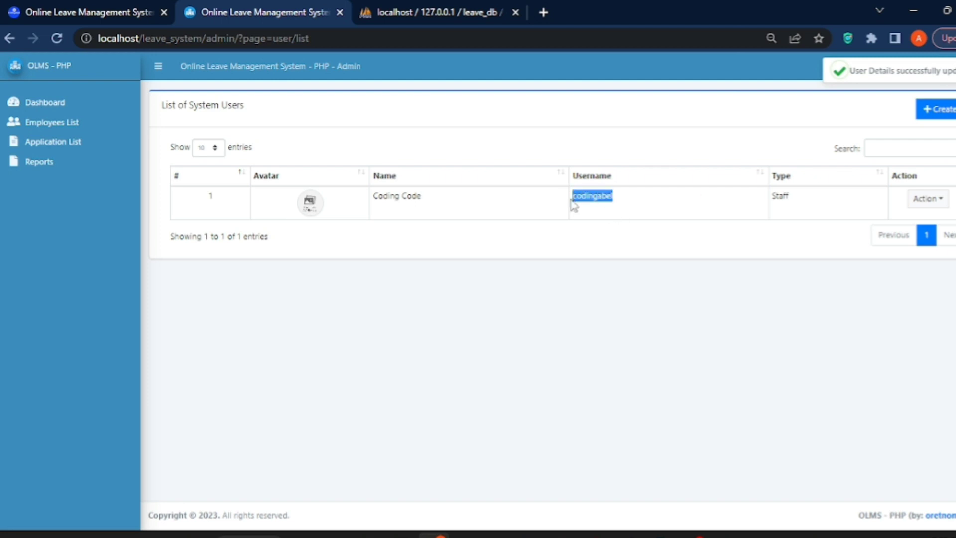
left_click_drag(795, 197, 772, 202)
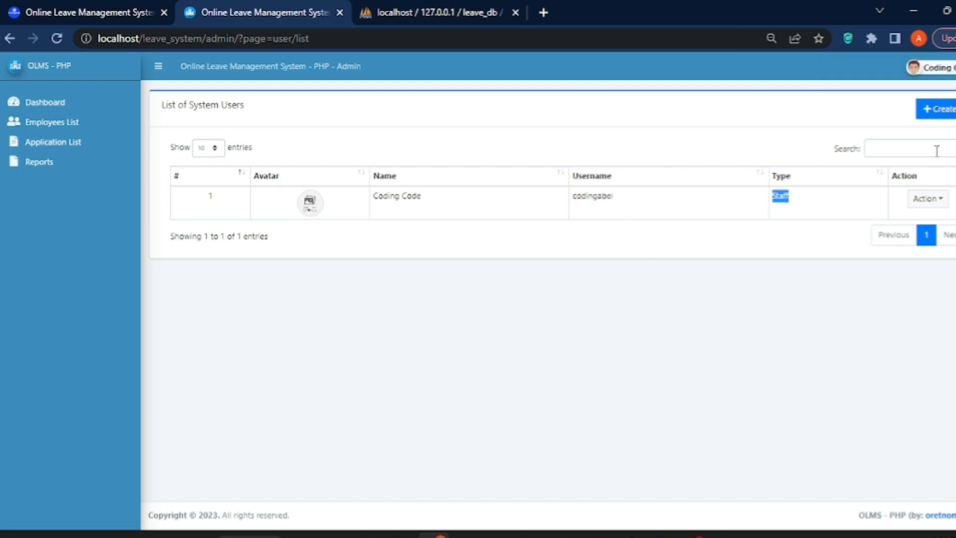
Browse the staff-level Dashboard, Employees List, Application List and Reports pages, ending on Application List.
left_click(942, 73)
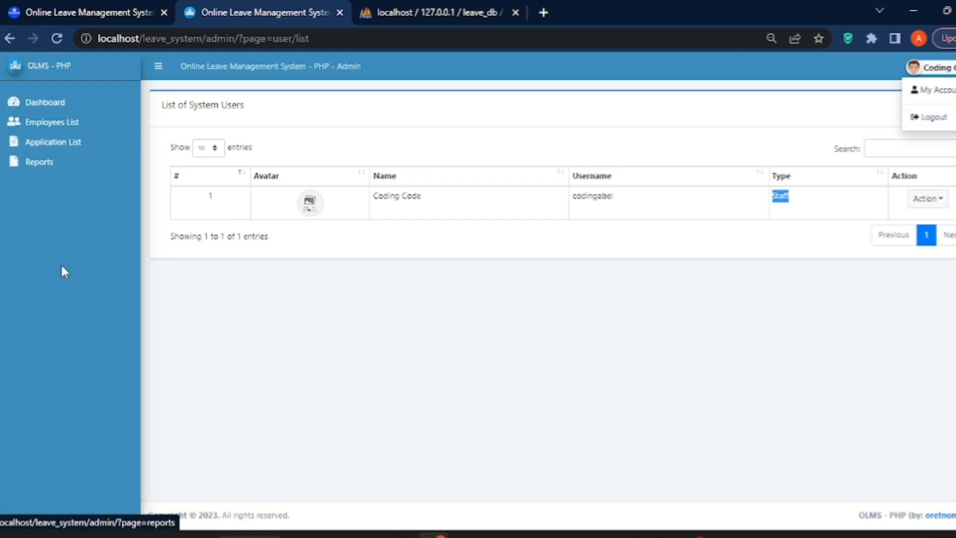
left_click(489, 211)
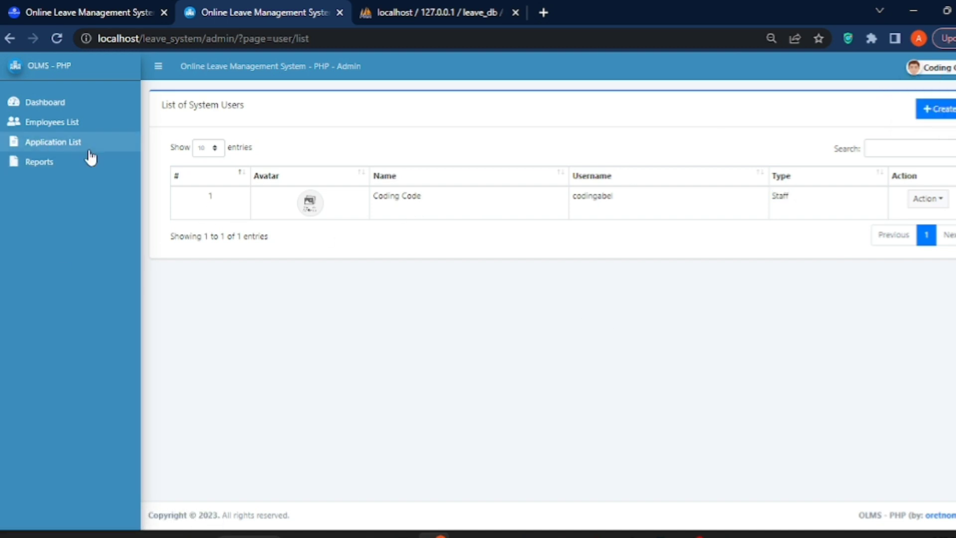
left_click(73, 105)
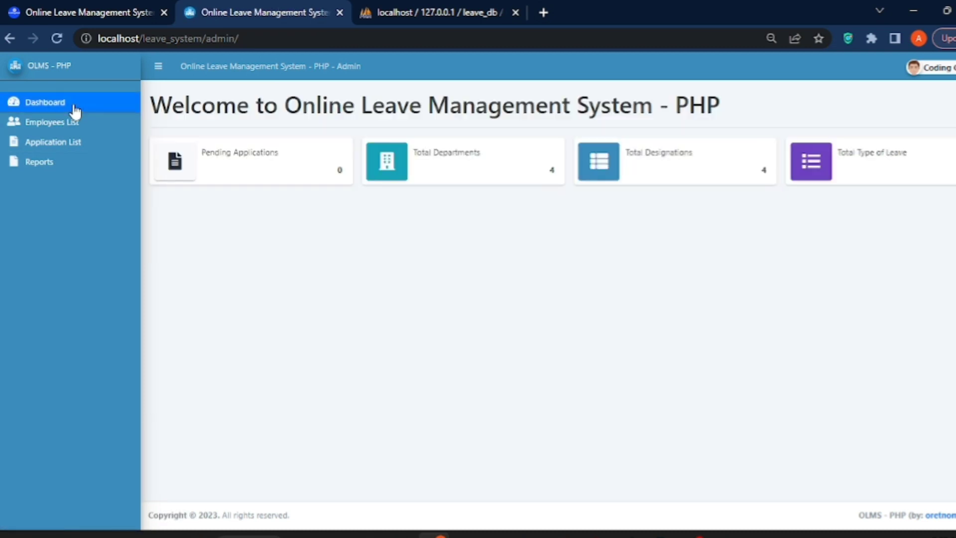
left_click_drag(493, 131, 149, 100)
left_click(208, 191)
left_click(82, 124)
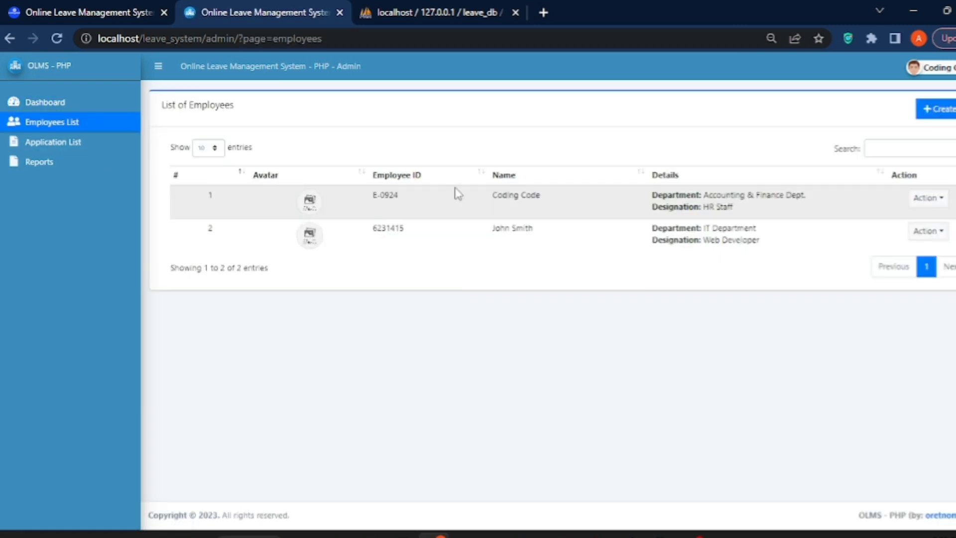
left_click(44, 148)
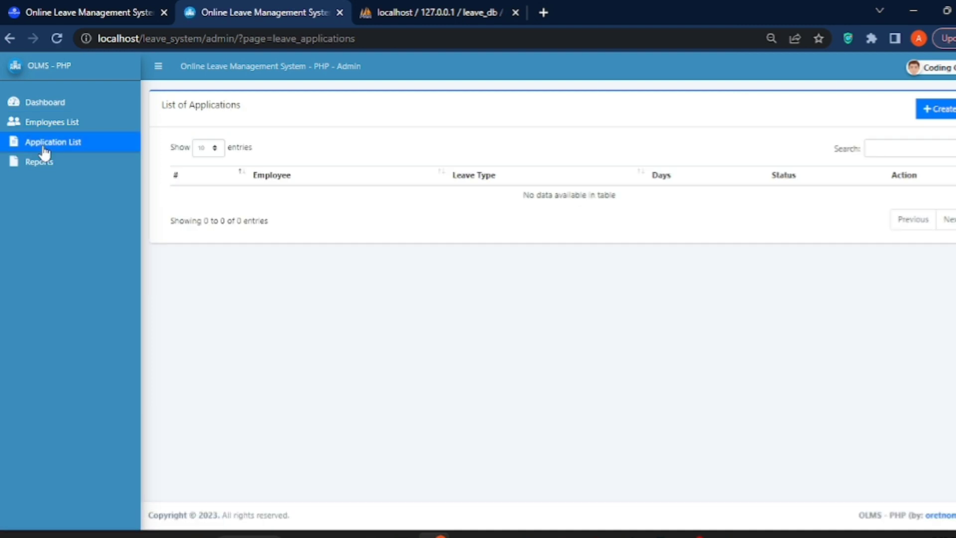
left_click(39, 164)
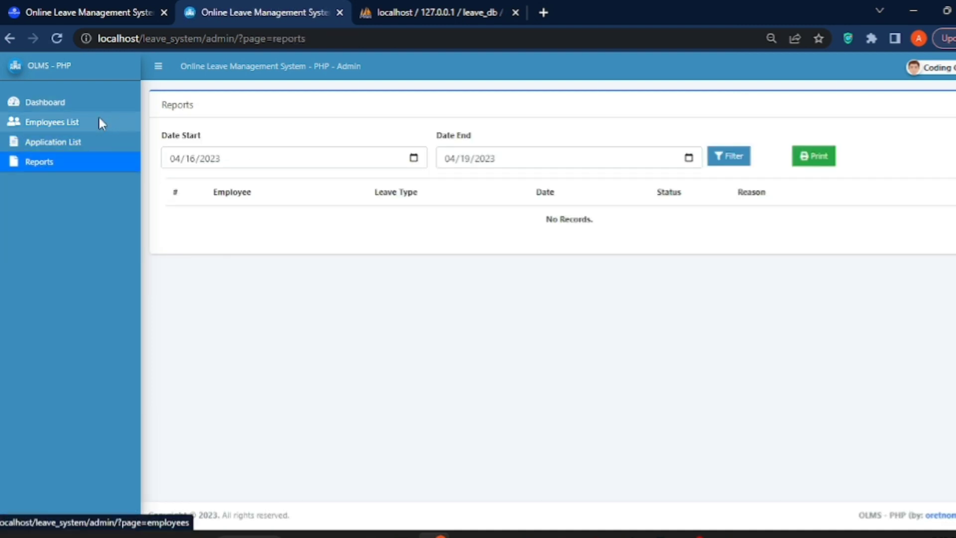
left_click(100, 121)
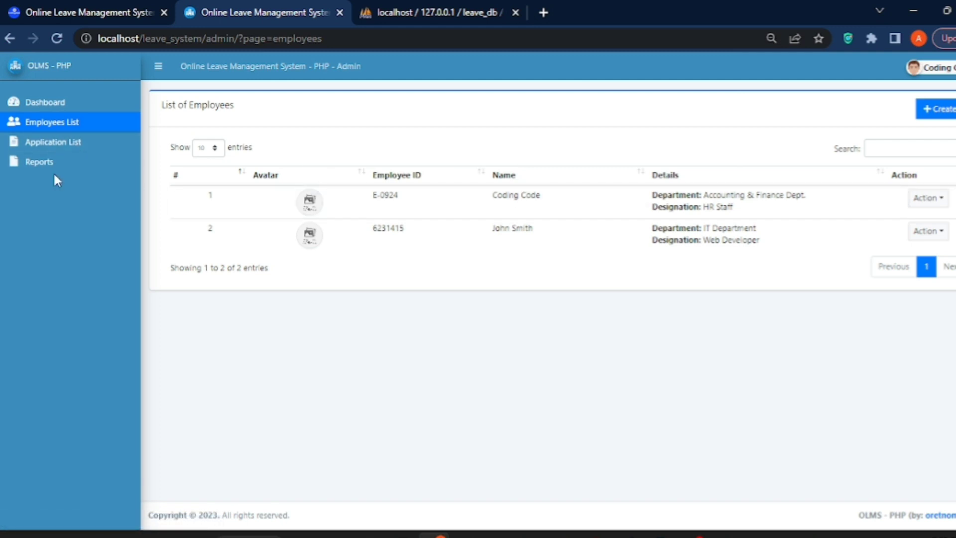
left_click(52, 142)
left_click(934, 110)
left_click(252, 159)
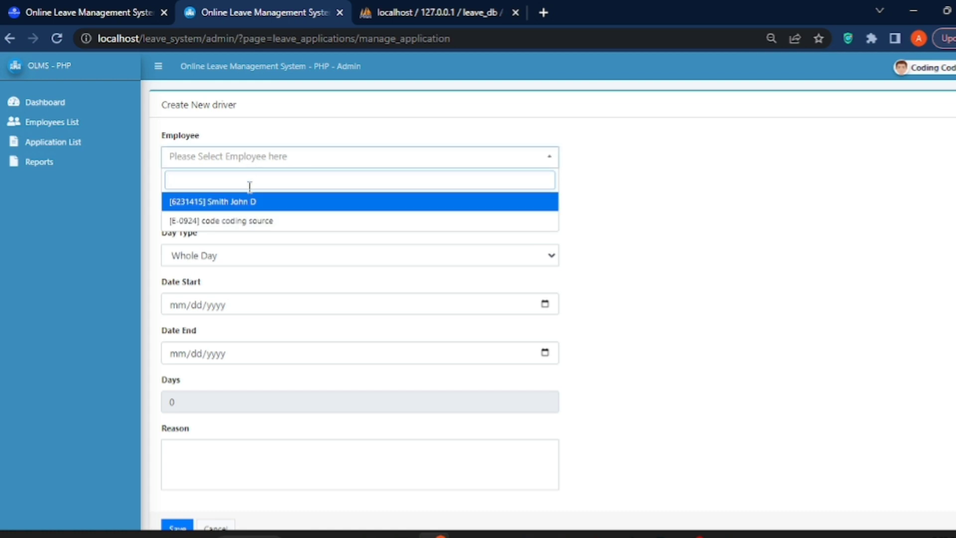
left_click(254, 222)
left_click(210, 260)
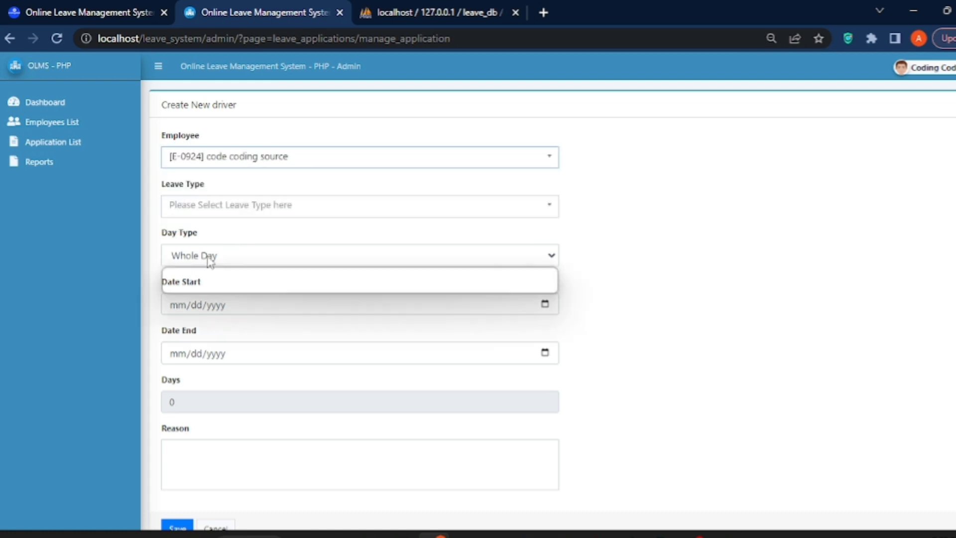
left_click(196, 284)
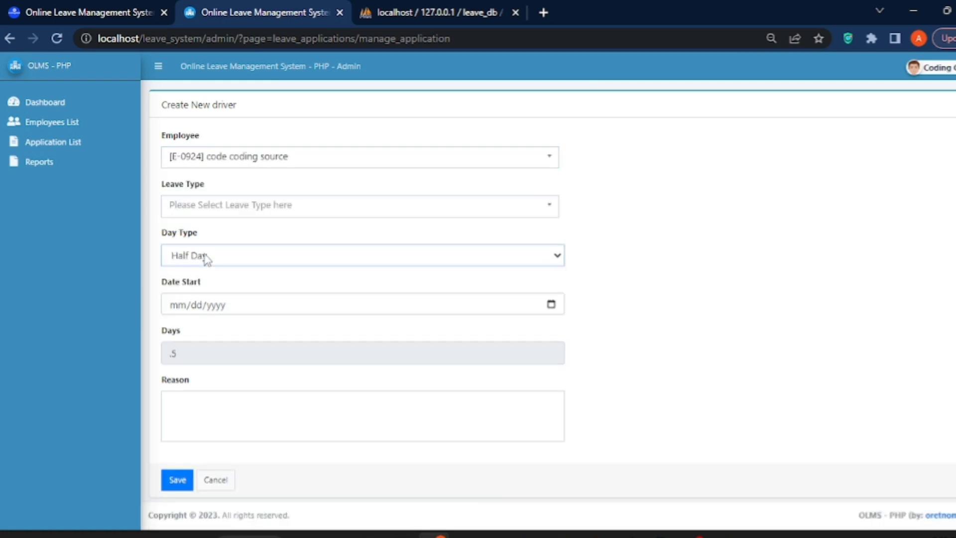
left_click(183, 307)
type("09/")
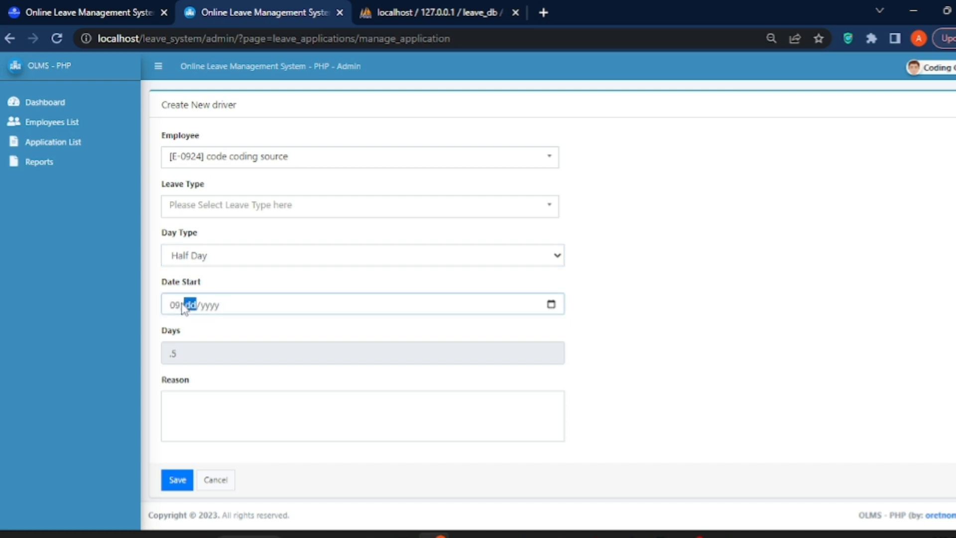
type("02/2023")
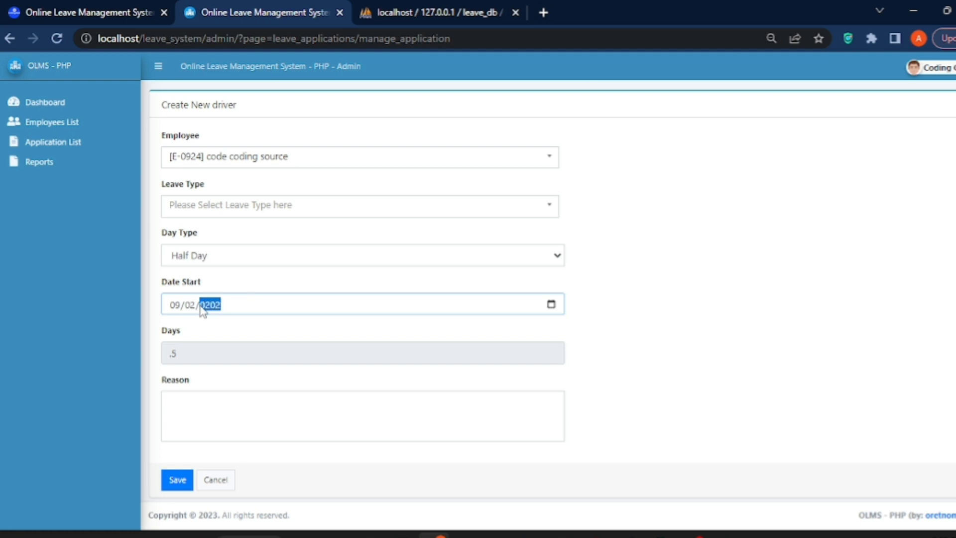
left_click(183, 396)
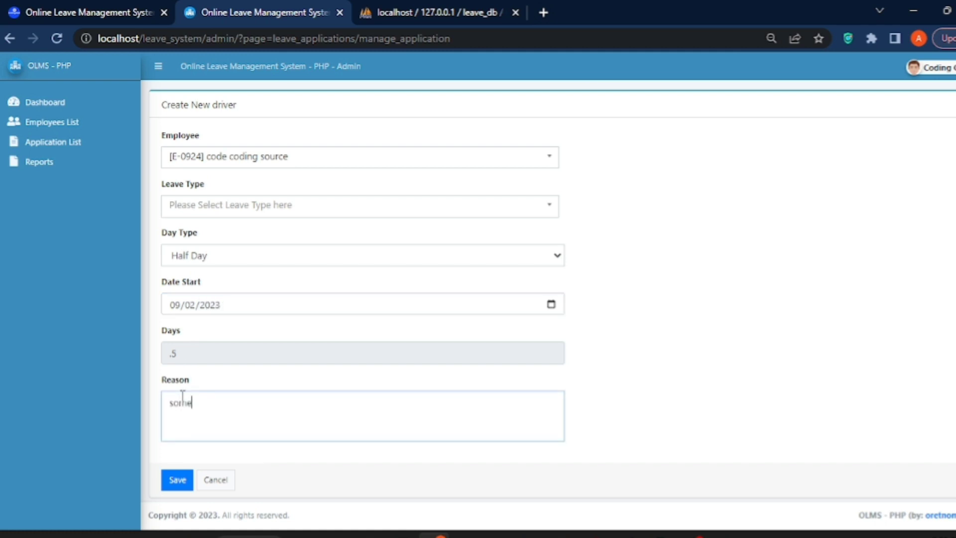
type("something here")
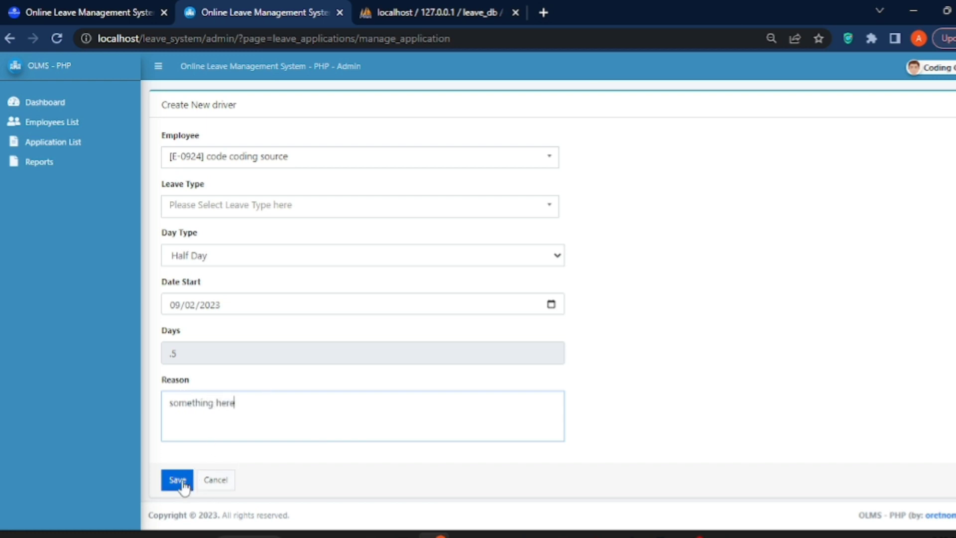
left_click(267, 205)
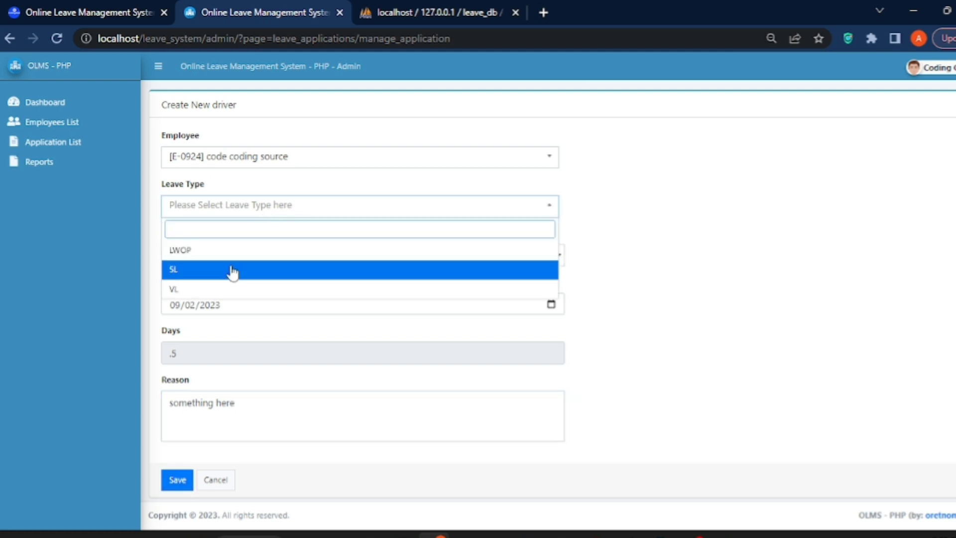
left_click(221, 289)
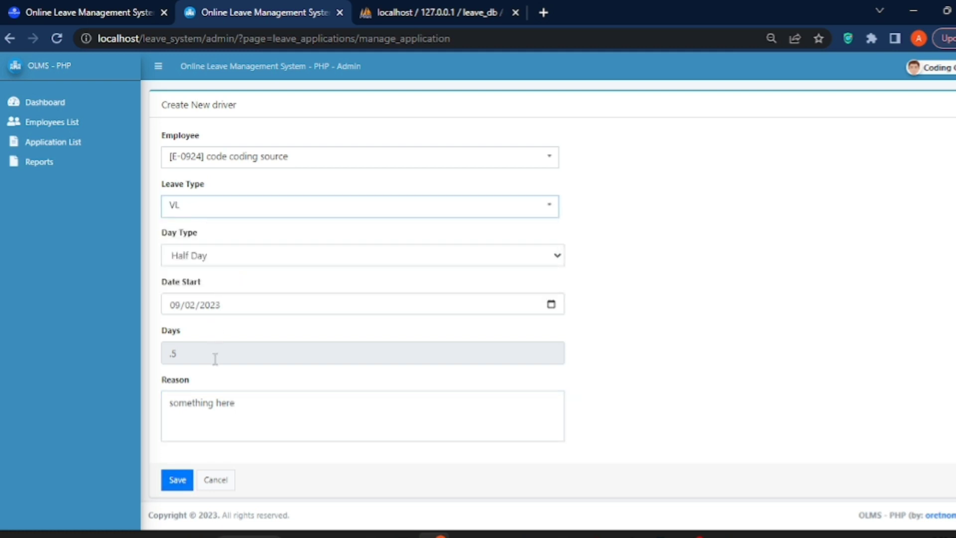
left_click(181, 480)
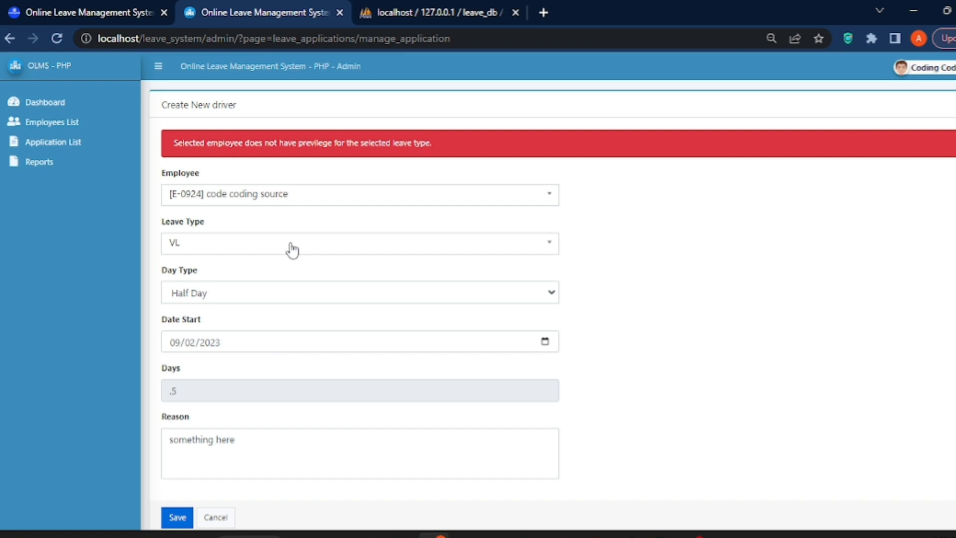
After the privilege error, reselect Half Day, set the start date to today, then go to Employees List.
left_click(551, 294)
left_click(550, 340)
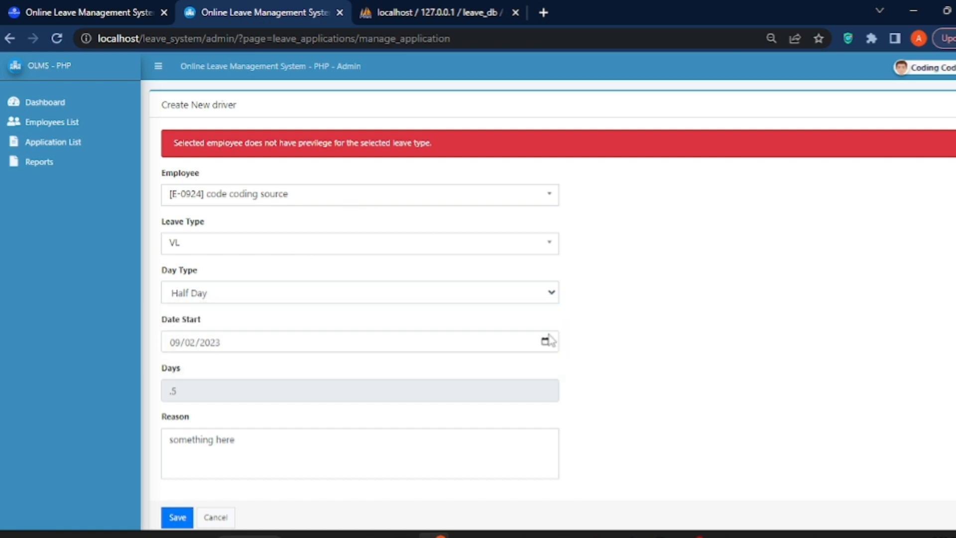
left_click(545, 343)
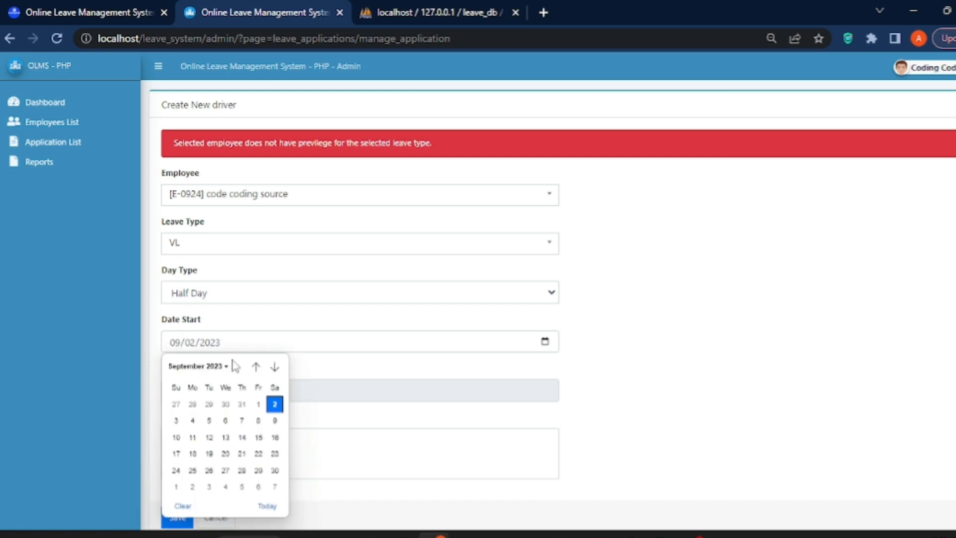
left_click(267, 506)
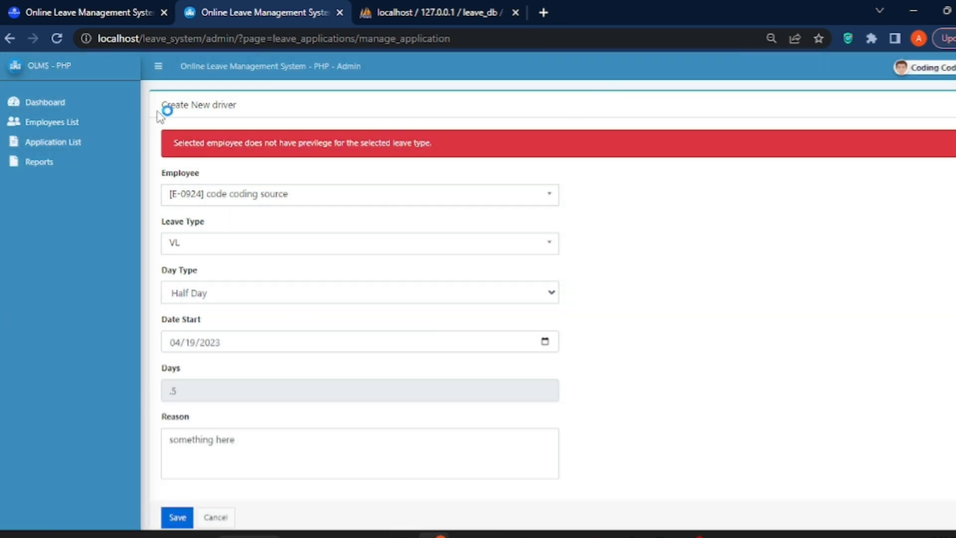
left_click(69, 125)
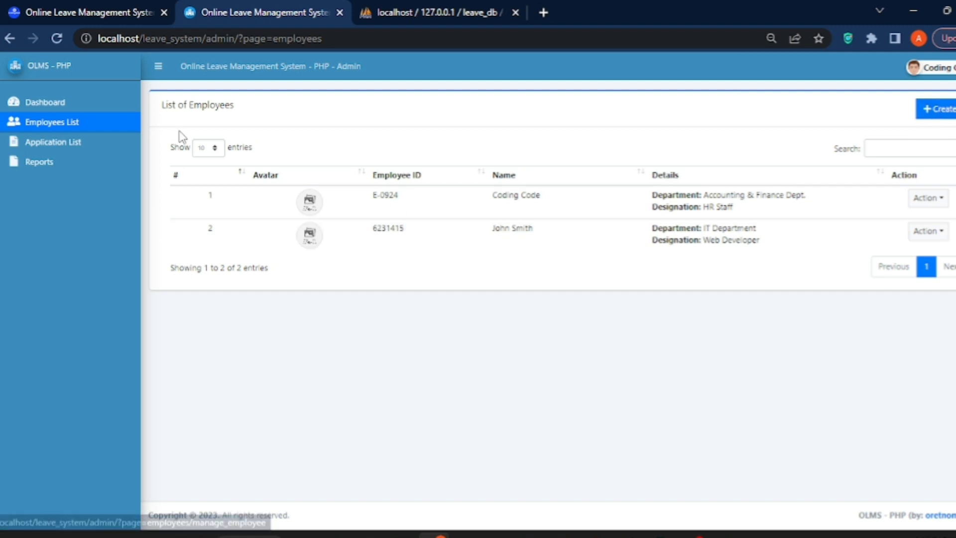
Start a new application for the IT Department employee with LWOP leave type and Half Day.
left_click(53, 144)
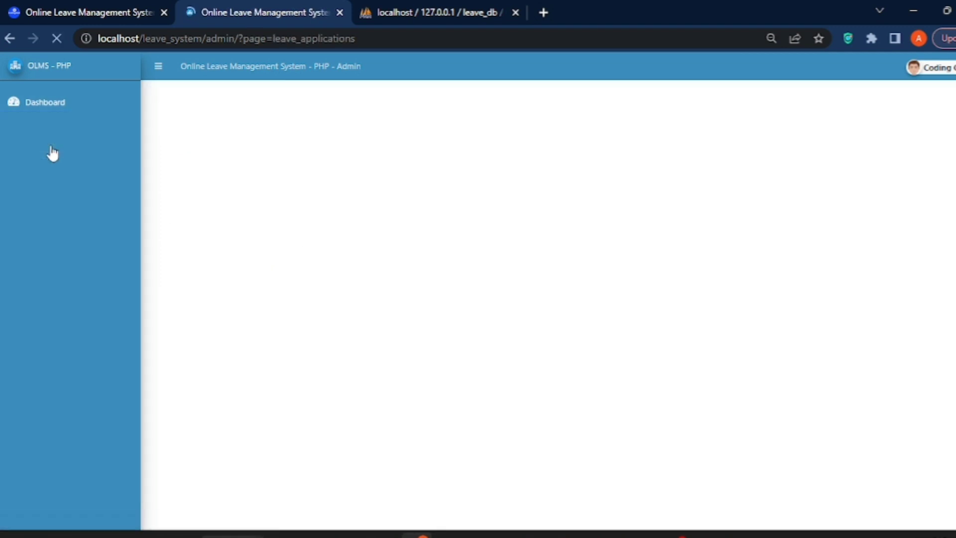
left_click(948, 113)
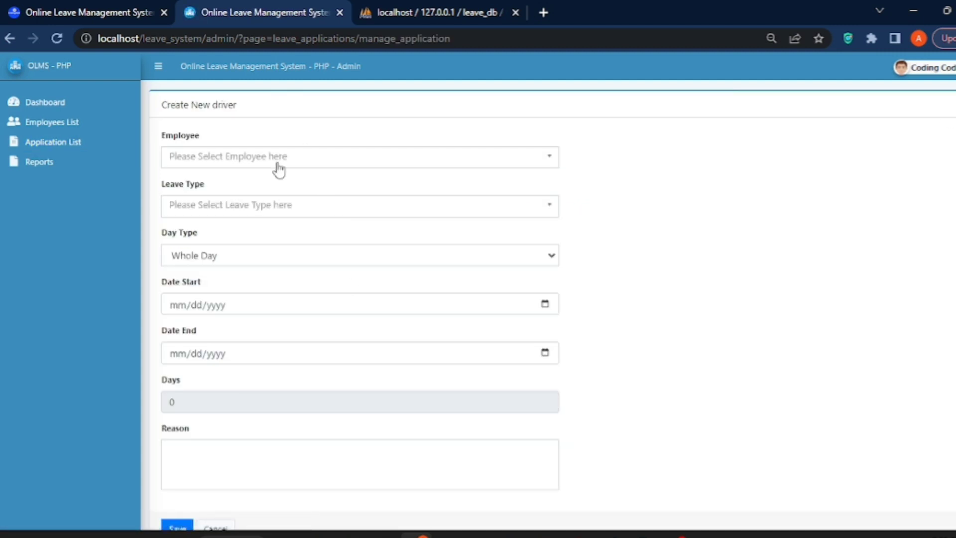
left_click(274, 163)
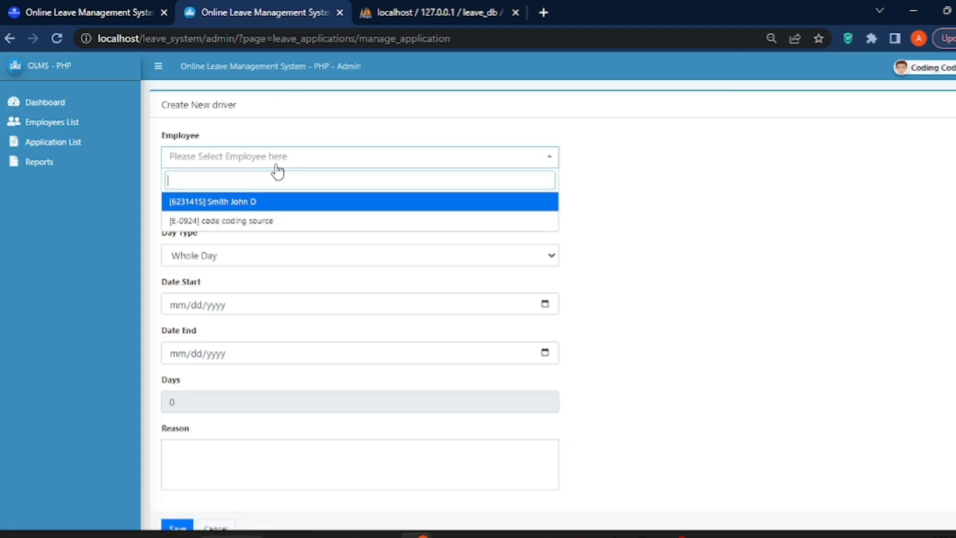
left_click(253, 205)
left_click(235, 206)
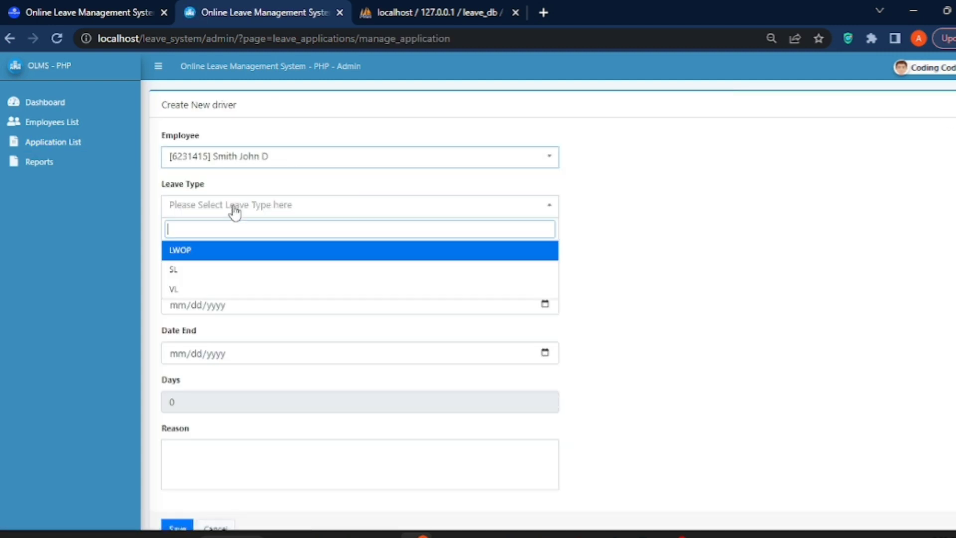
left_click(210, 249)
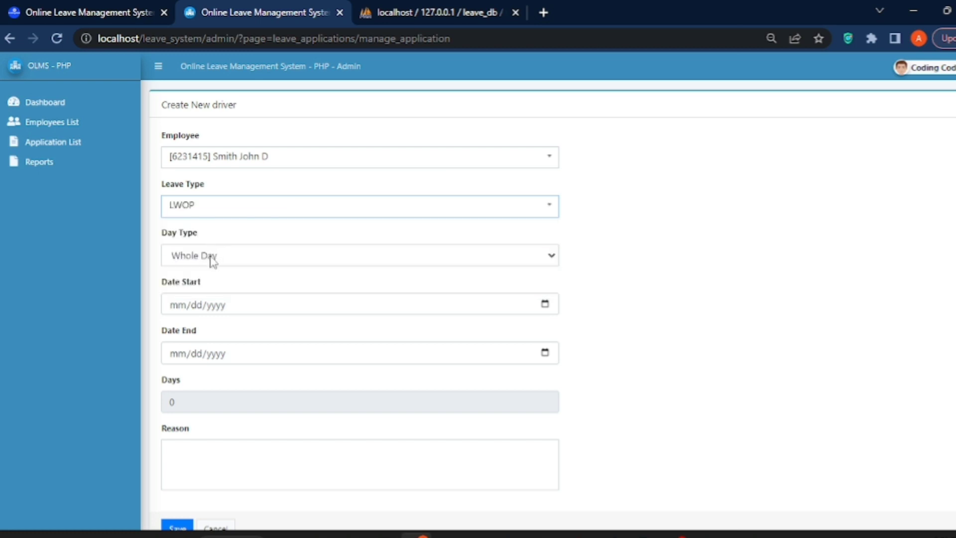
left_click(213, 260)
left_click(205, 290)
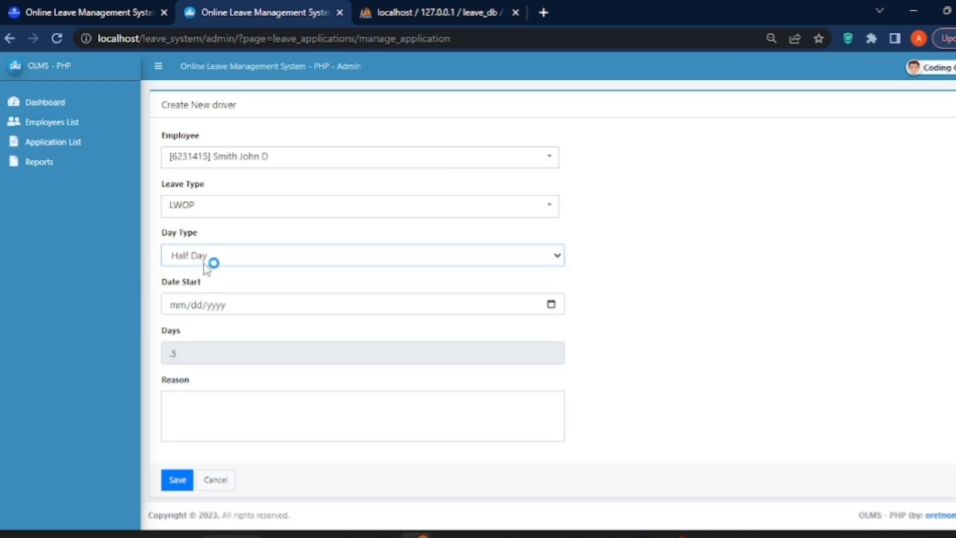
Set the start date to 04/19/2023, enter the reason 'ssesesds', and save the application.
left_click(185, 306)
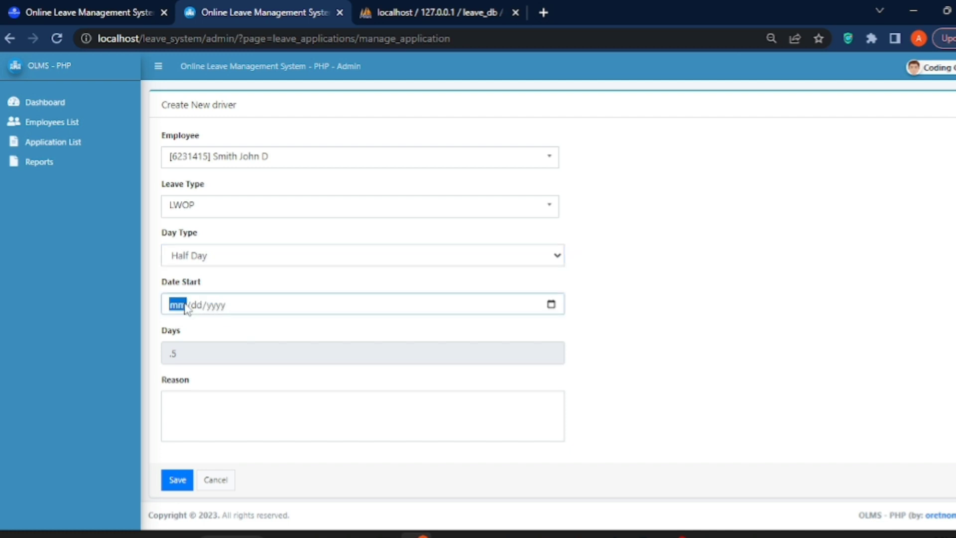
type("09/dd/yyyy")
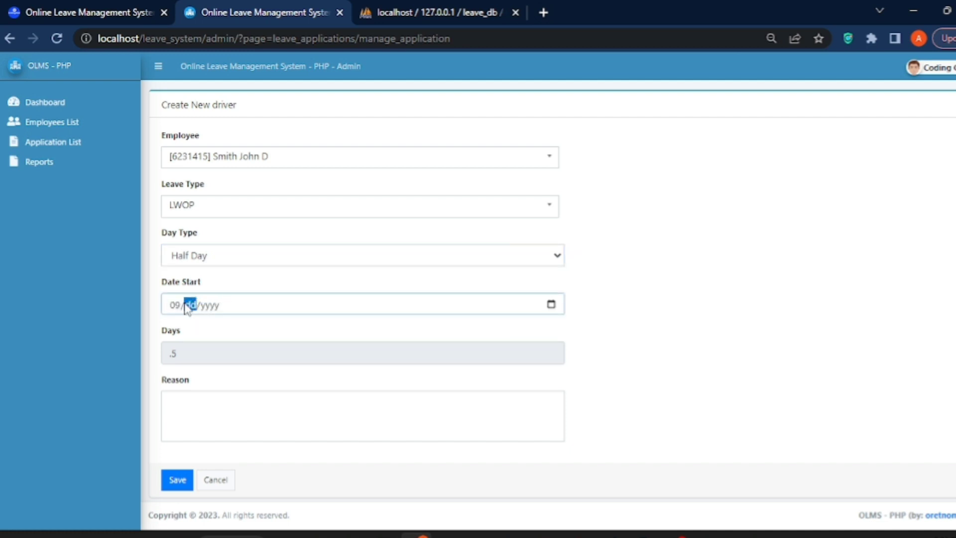
left_click(551, 305)
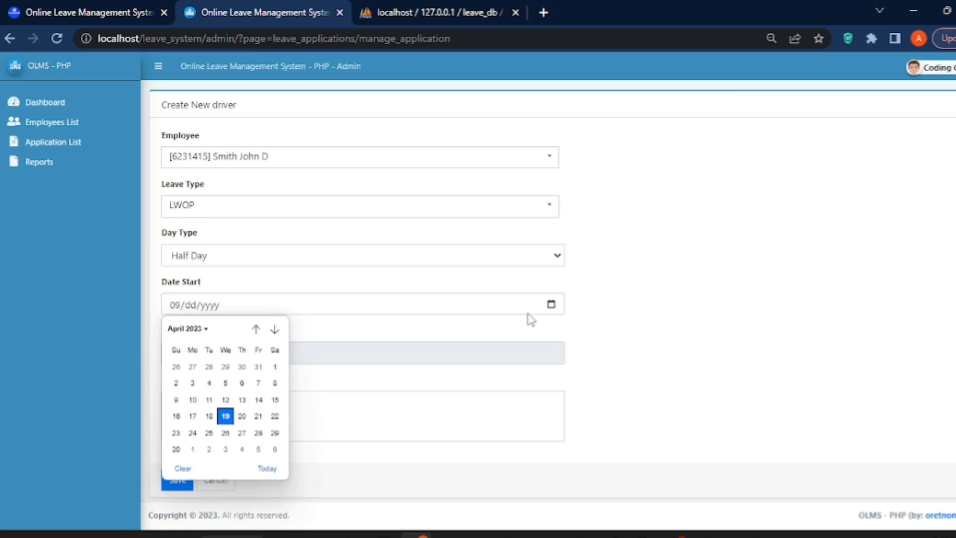
left_click(267, 470)
left_click(211, 398)
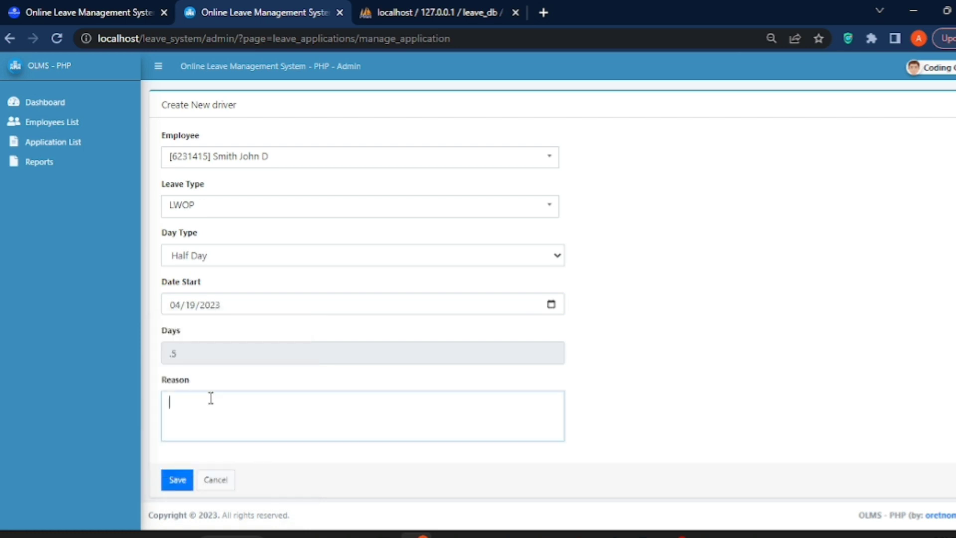
type("ssesesdsse")
left_click(175, 482)
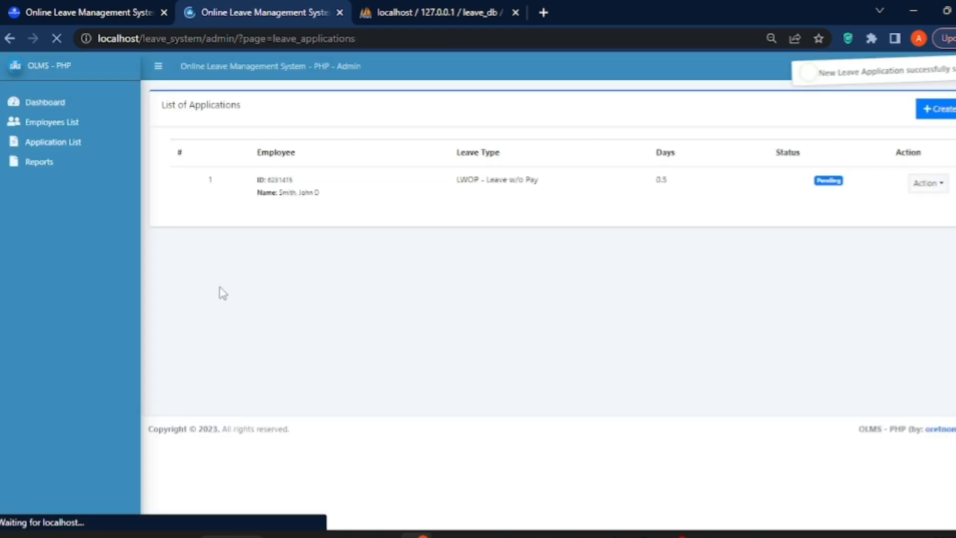
Check the Pending 0.5-day LWOP entry, open the leave report's print dialog, cancel, and return to Dashboard.
left_click(839, 193)
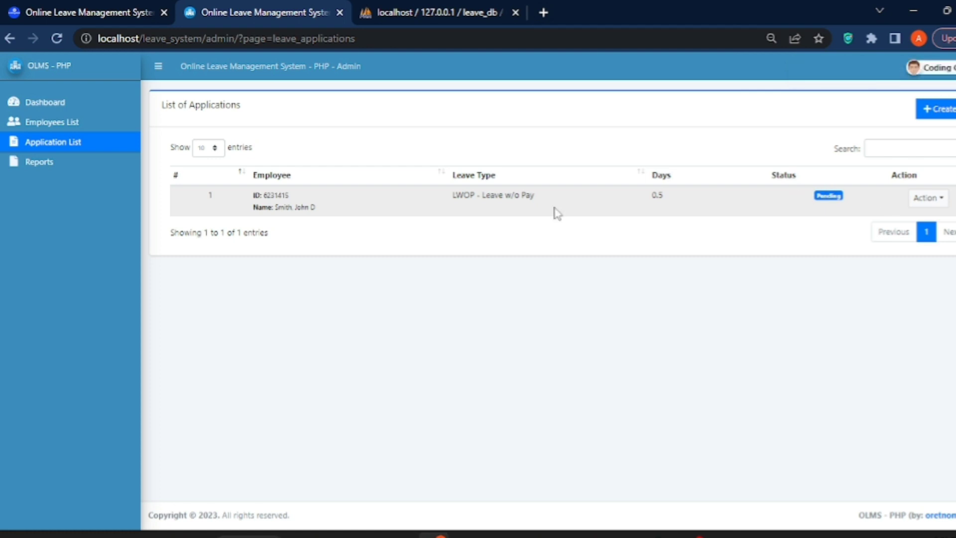
left_click(49, 106)
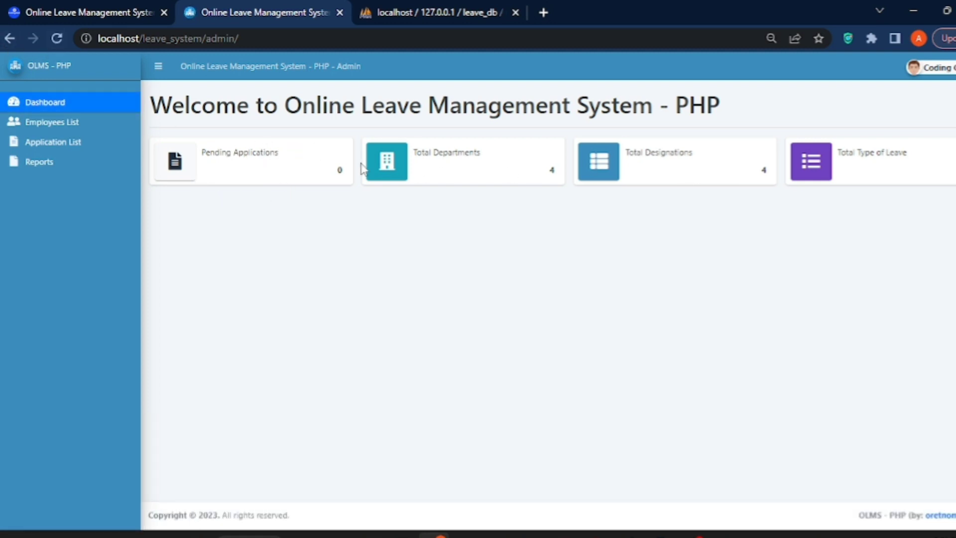
left_click(28, 125)
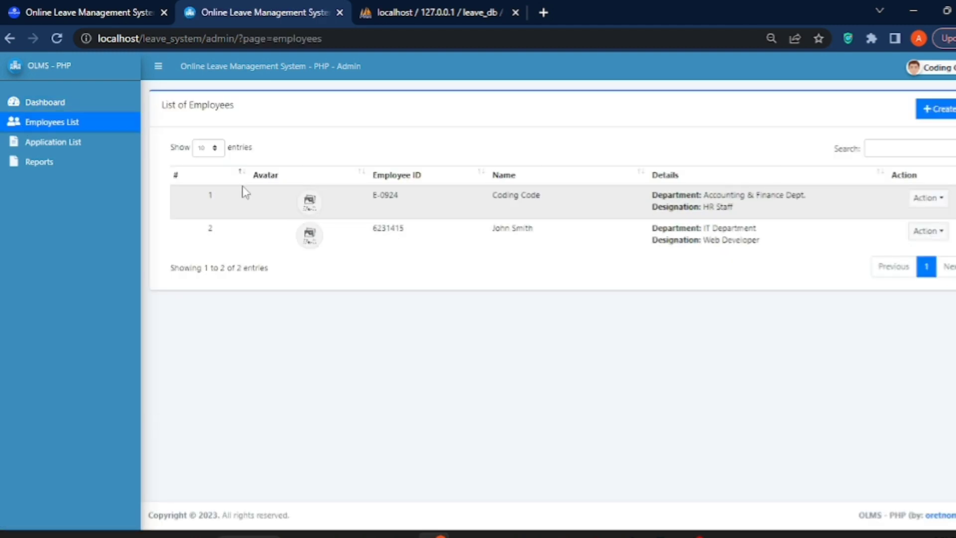
left_click(38, 164)
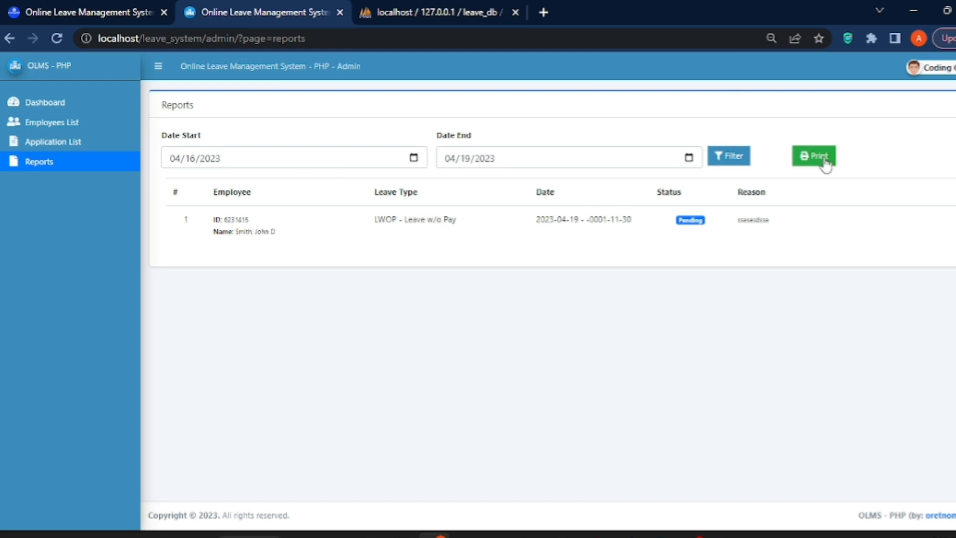
left_click(814, 156)
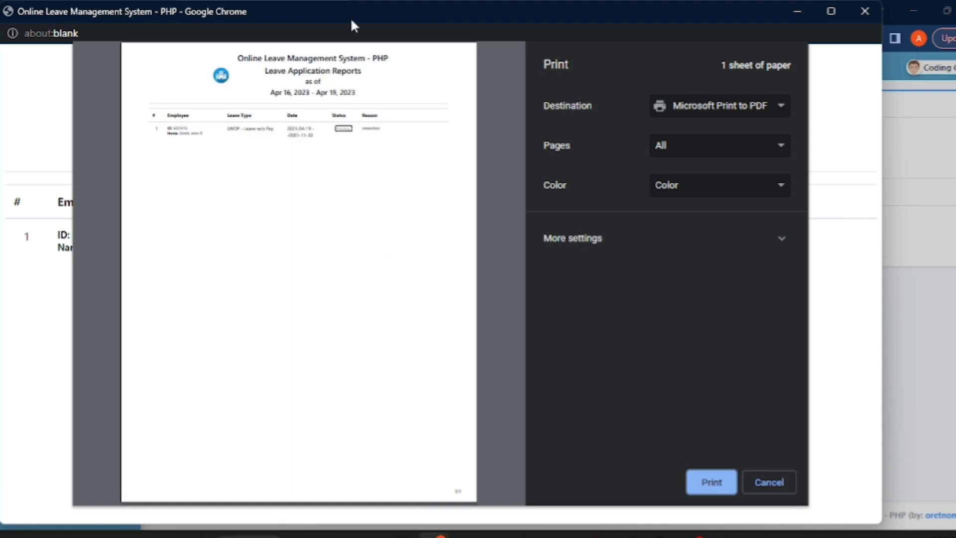
left_click(766, 485)
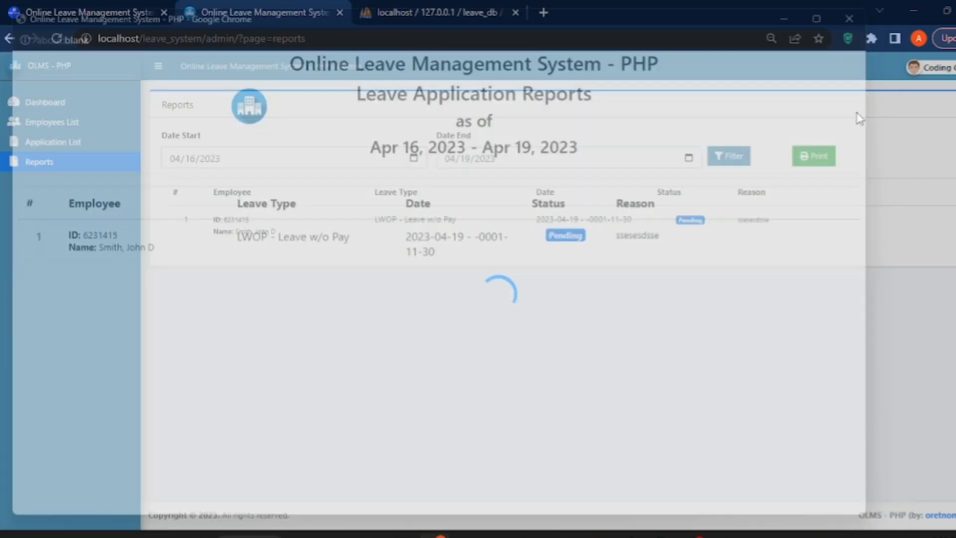
left_click(80, 100)
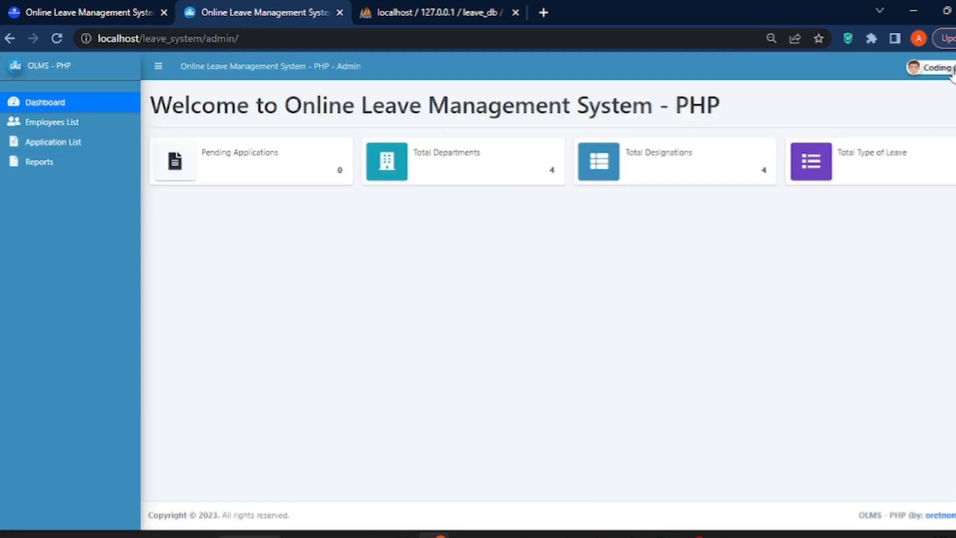
Log out of the admin account and sign back in with the admin credentials.
left_click(931, 67)
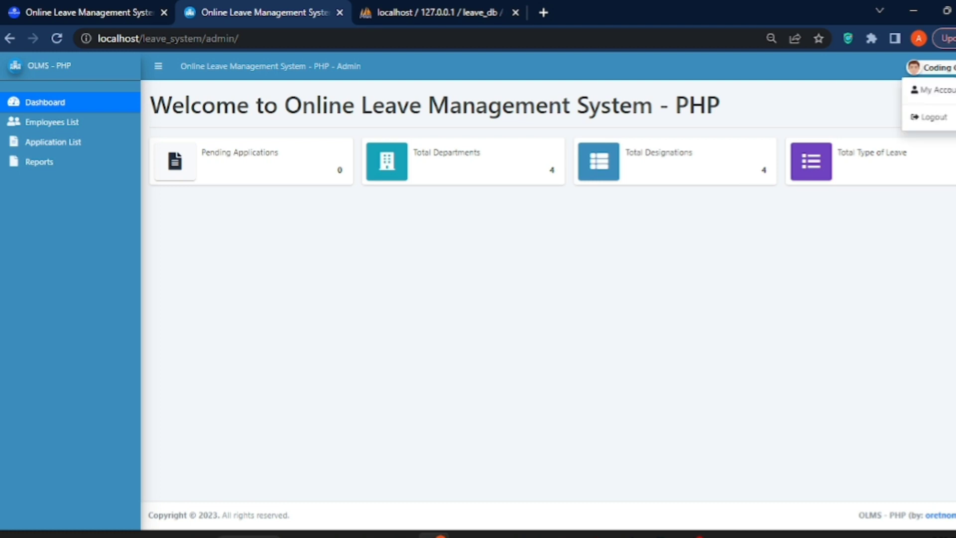
left_click(944, 119)
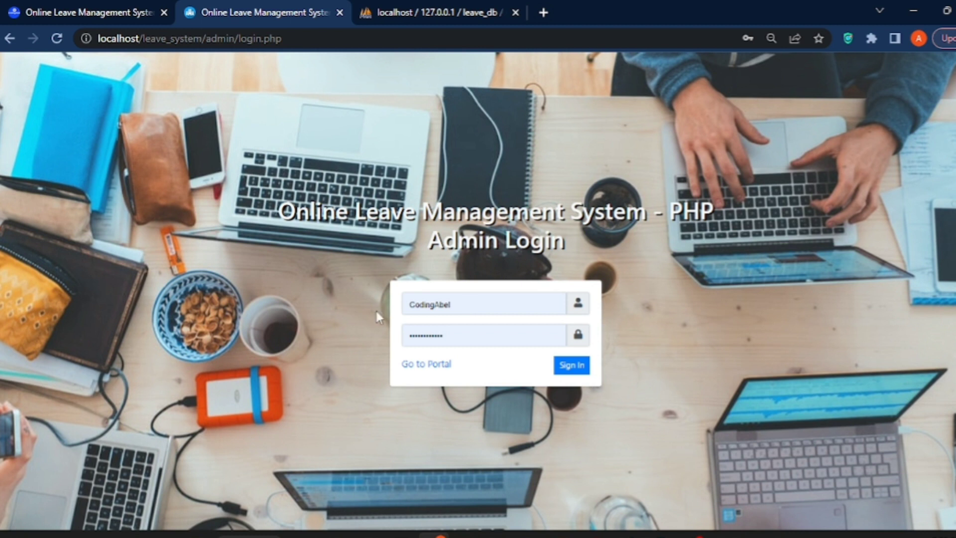
left_click_drag(500, 311, 402, 312)
type("admin")
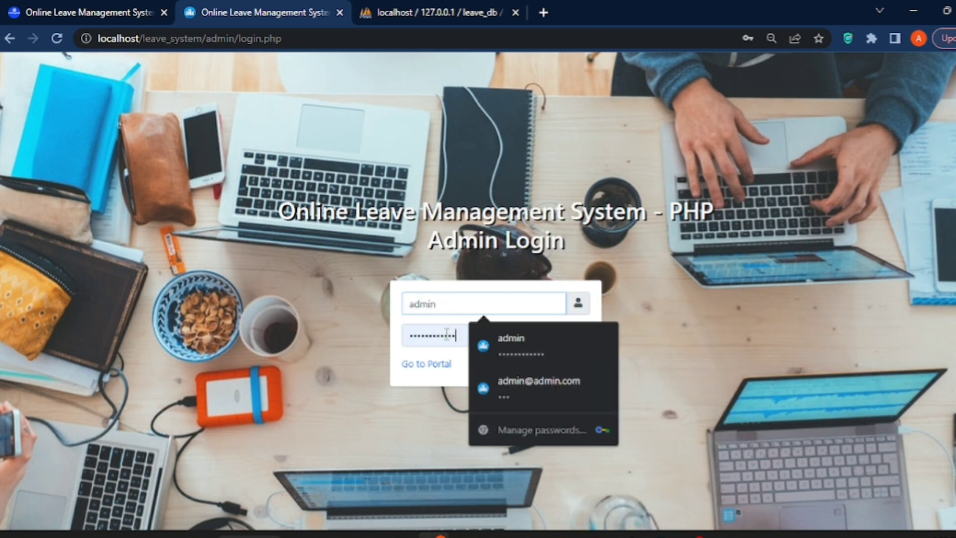
left_click_drag(447, 335, 405, 335)
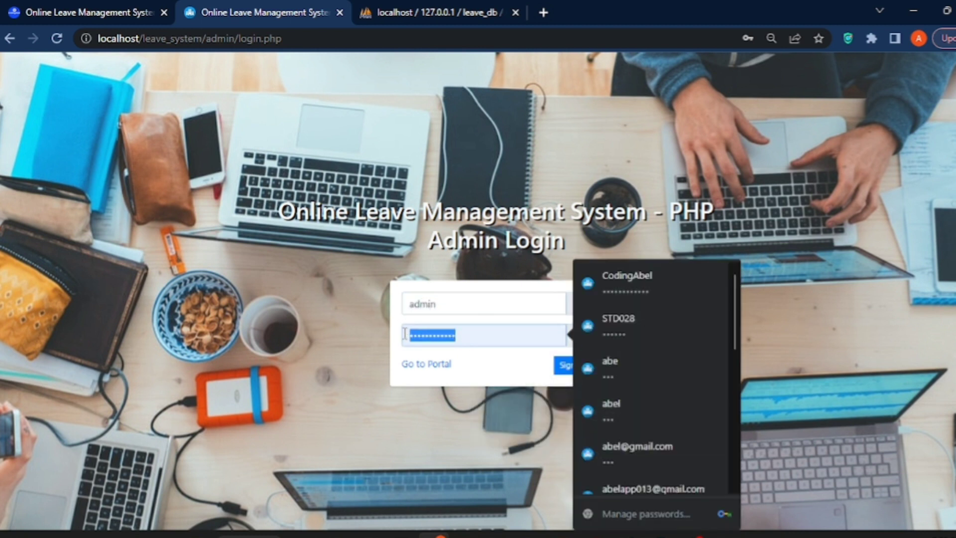
type("adm")
left_click(571, 365)
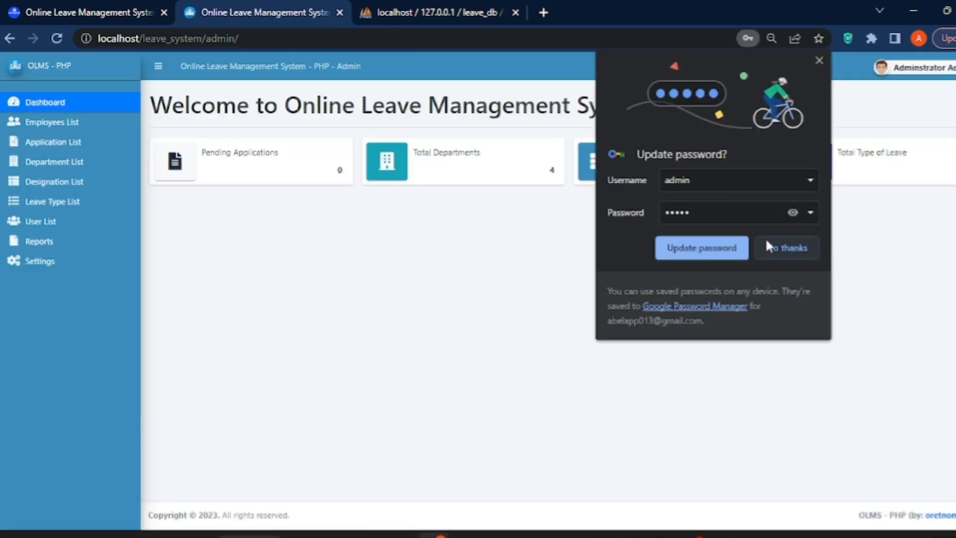
Dismiss Chrome's password prompts and go to the List of Designation page.
left_click(627, 250)
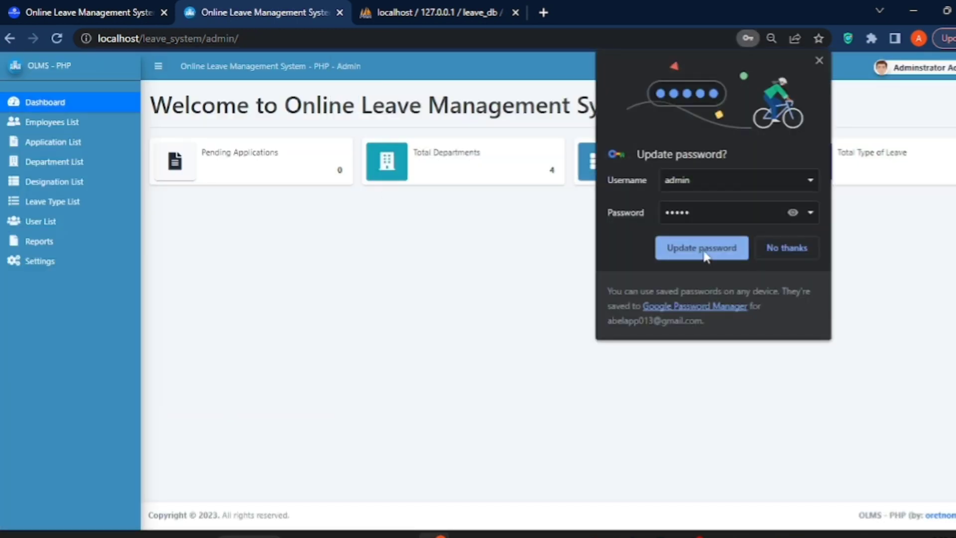
left_click(782, 247)
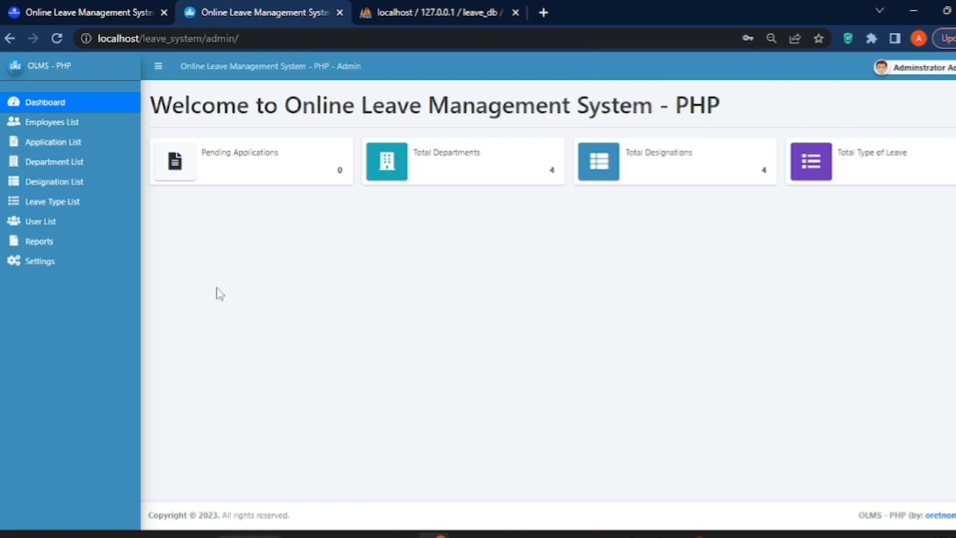
left_click(74, 185)
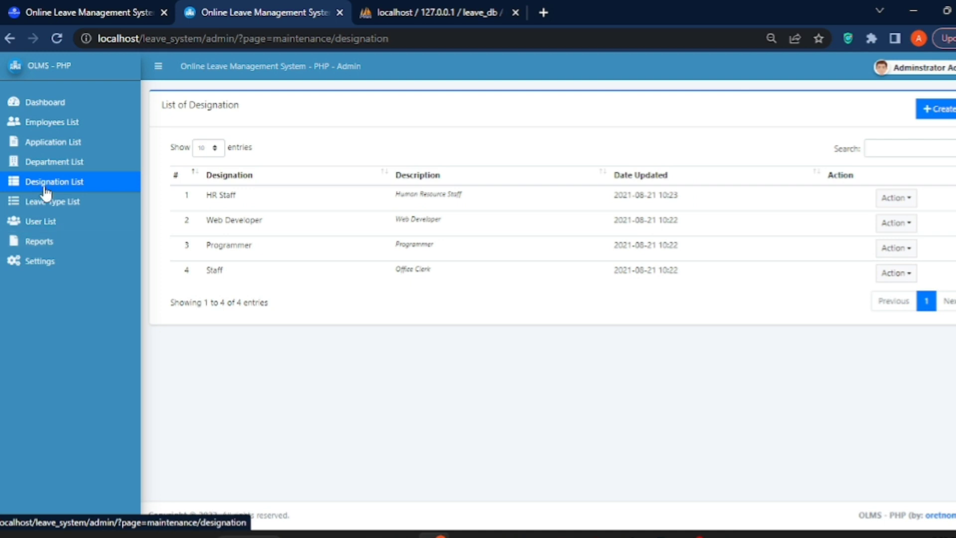
Open the Application List and review the details of the LWOP leave application.
left_click(49, 100)
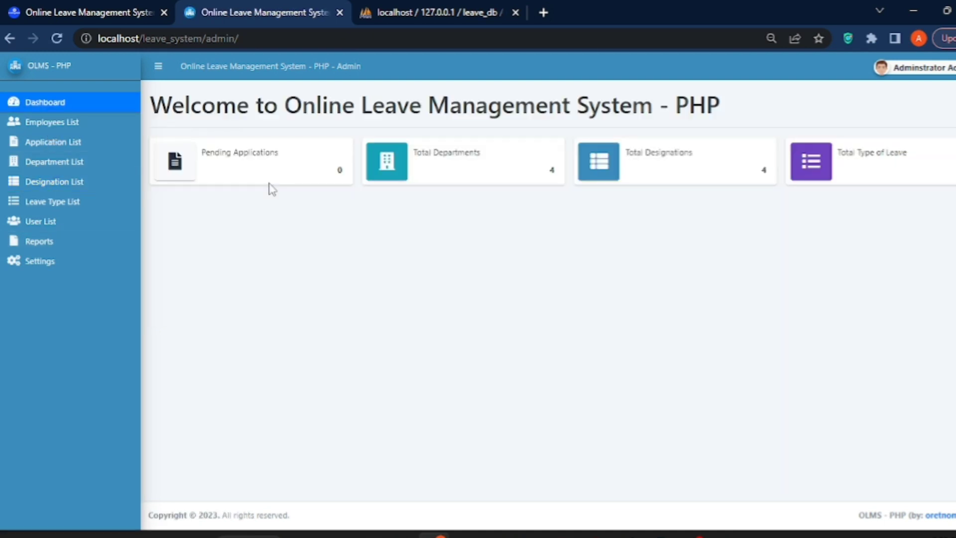
left_click(59, 142)
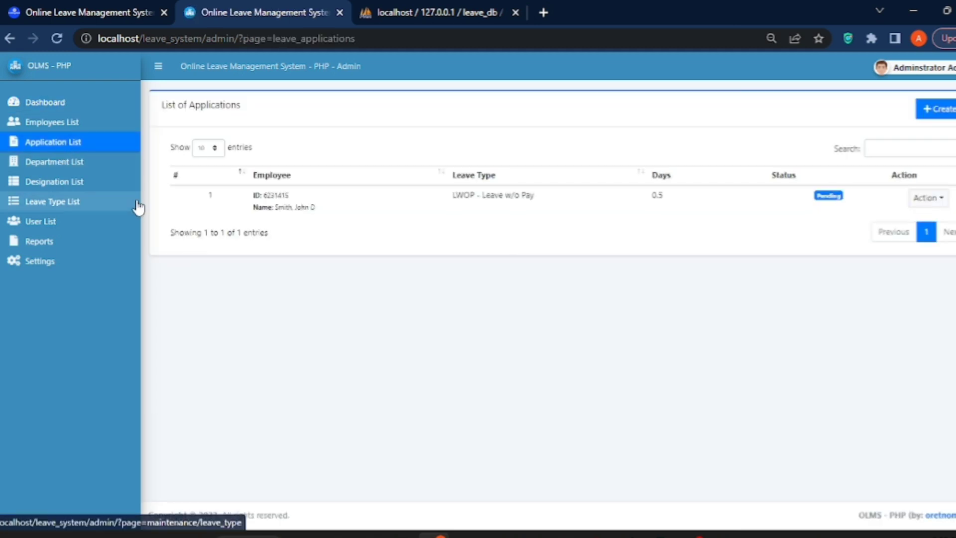
left_click_drag(679, 202, 390, 203)
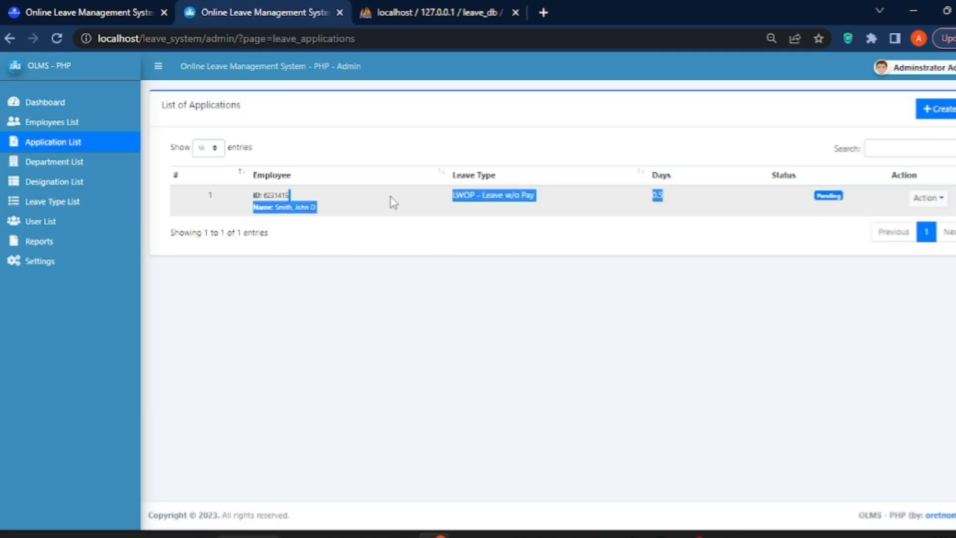
left_click(816, 273)
left_click(936, 204)
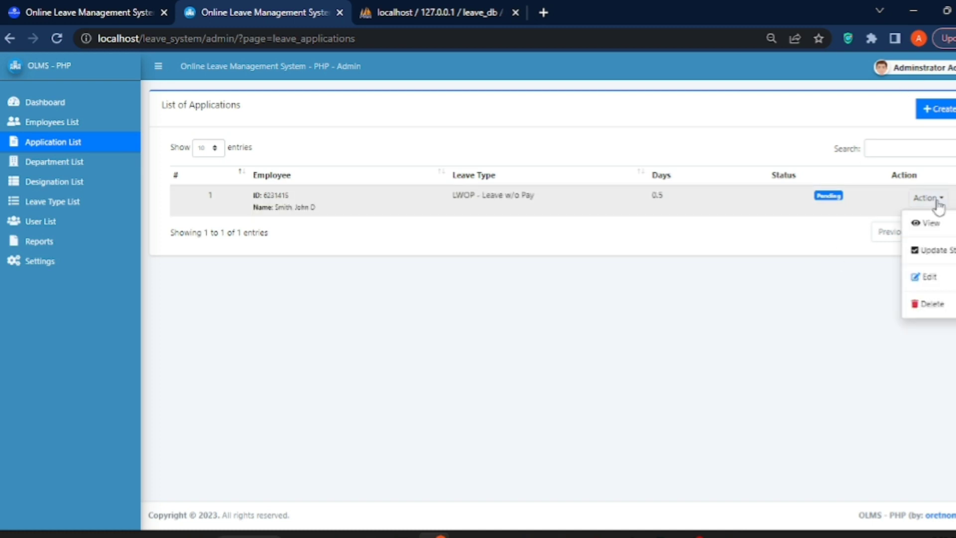
left_click(934, 230)
left_click(610, 395)
Update the 0.5-day LWOP application's status to Approved and save it.
left_click(929, 197)
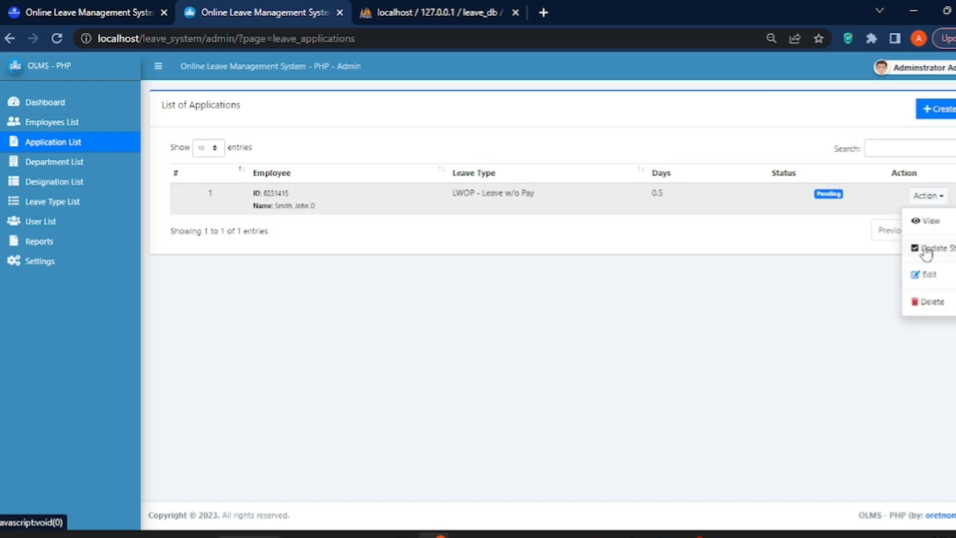
left_click(925, 244)
left_click(520, 298)
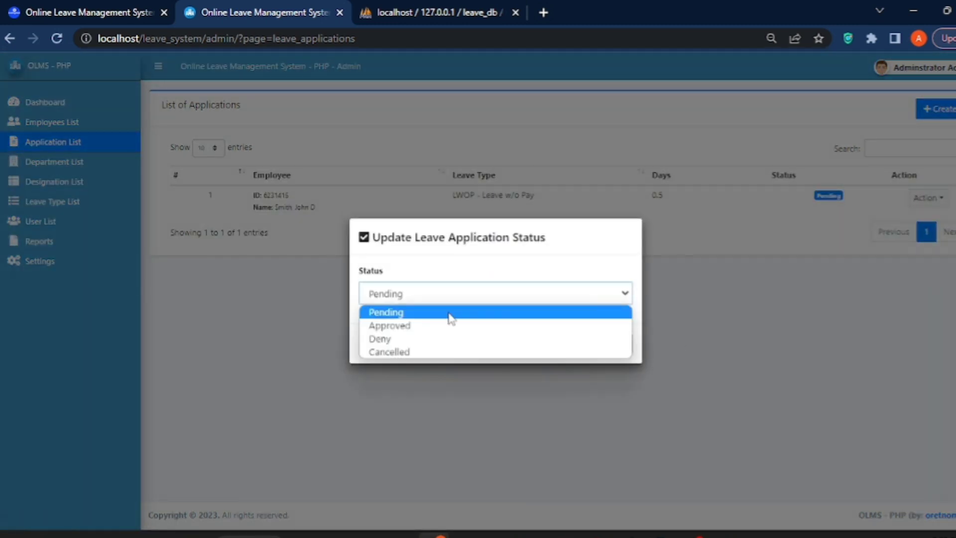
left_click(409, 326)
left_click(567, 347)
left_click_drag(854, 208, 797, 200)
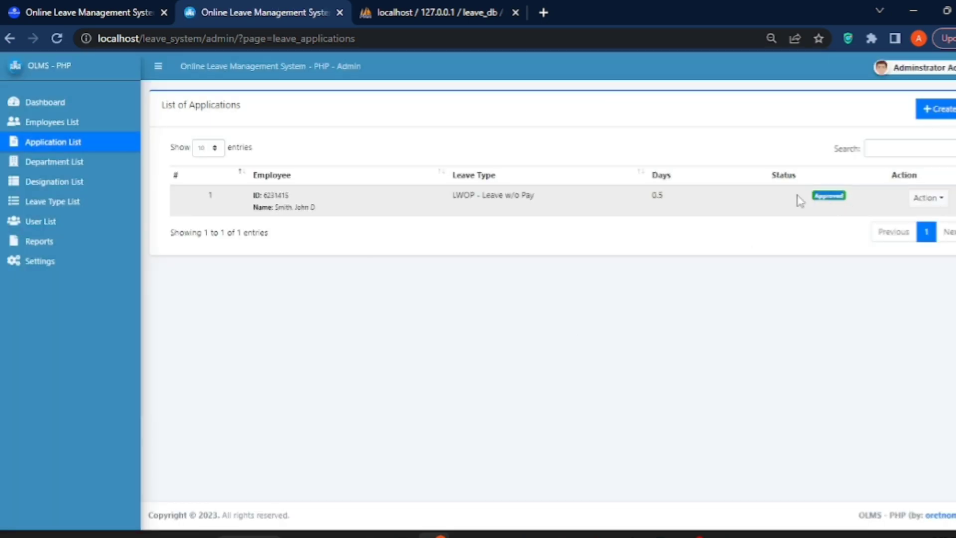
left_click(912, 70)
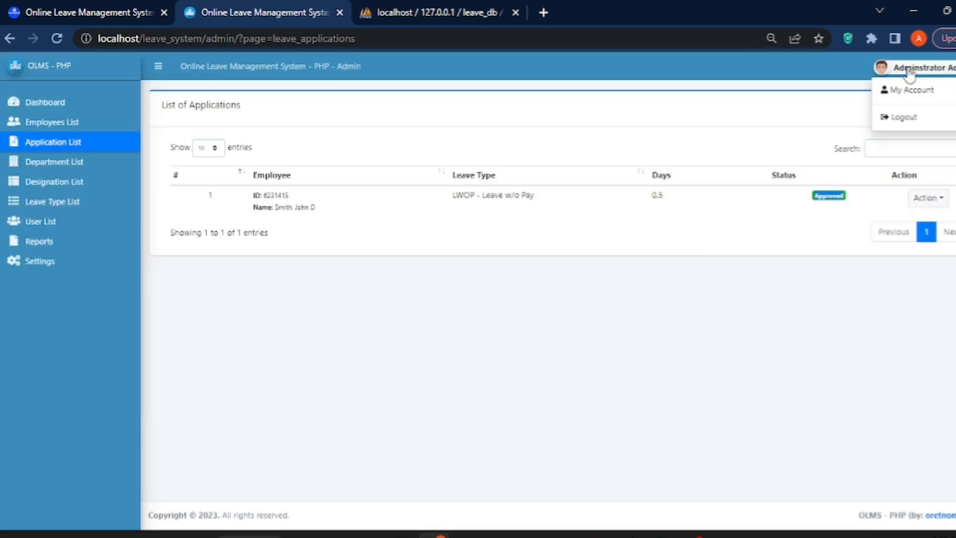
Log out of the admin account and sign in with the staff user's credentials.
left_click(907, 120)
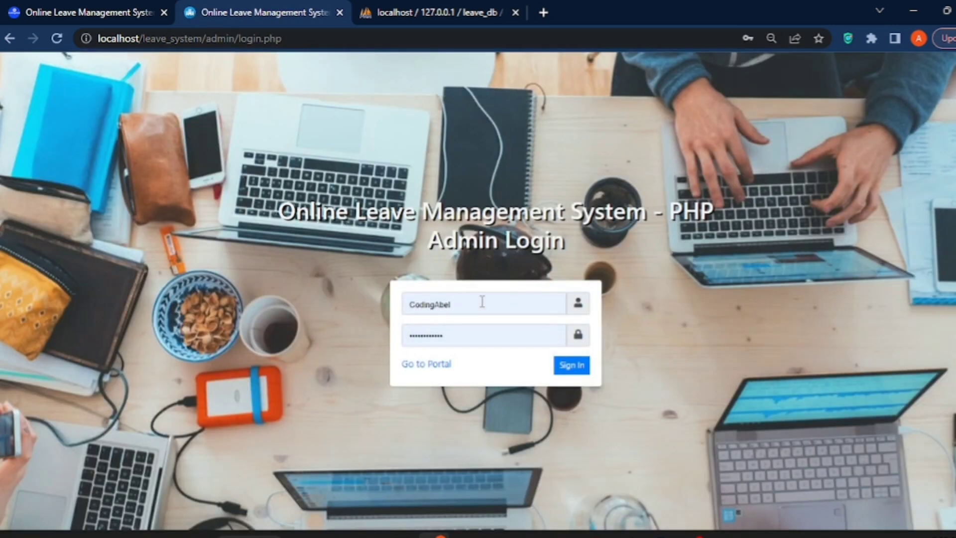
left_click_drag(461, 305, 388, 318)
type("co")
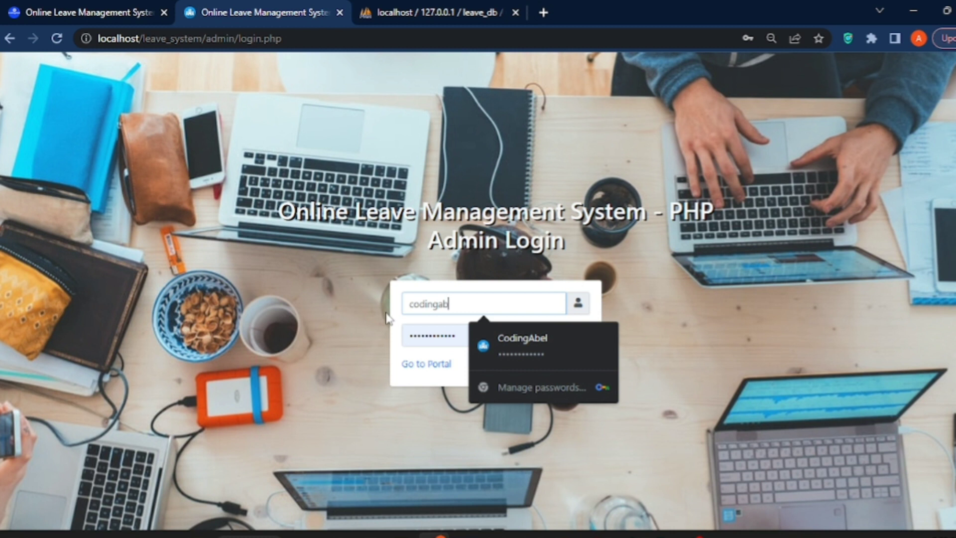
double_click(460, 338)
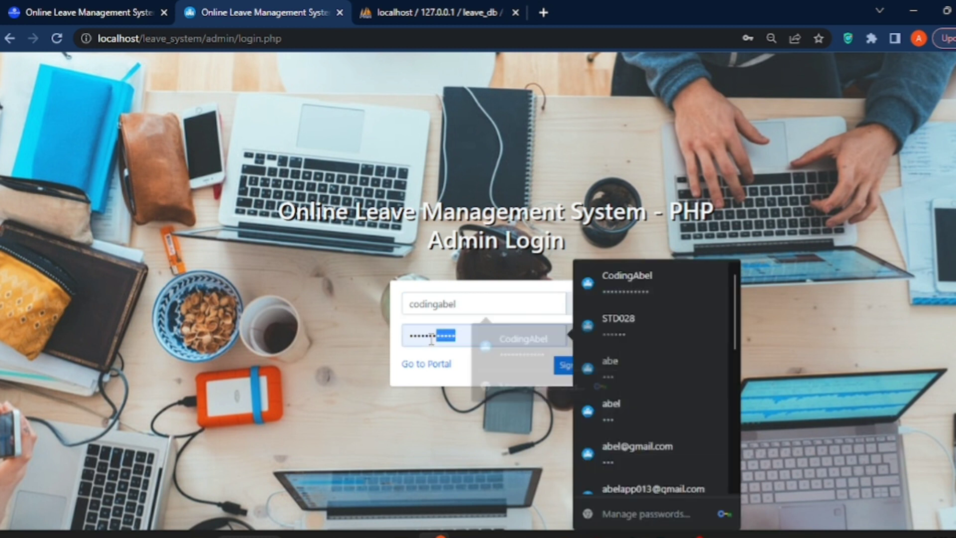
type("ad")
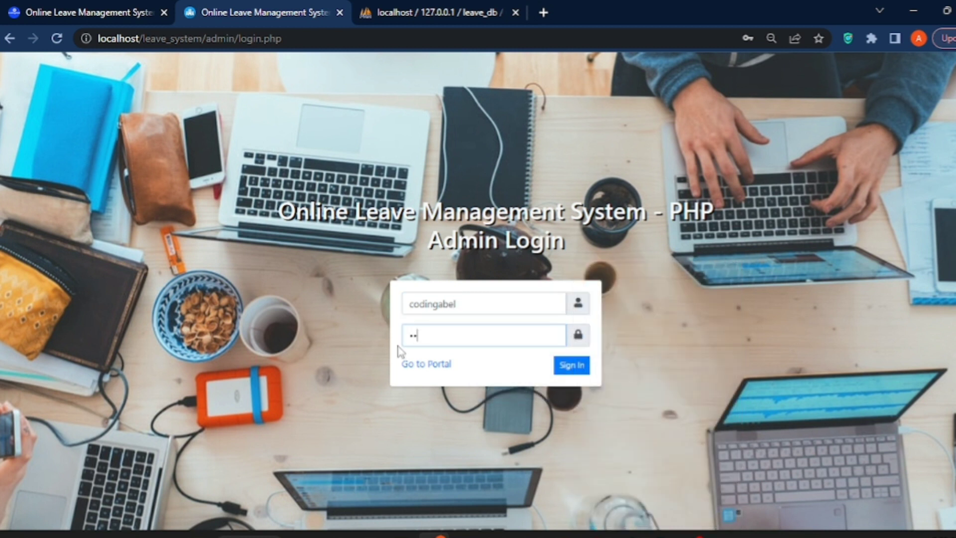
type("min")
key("Return")
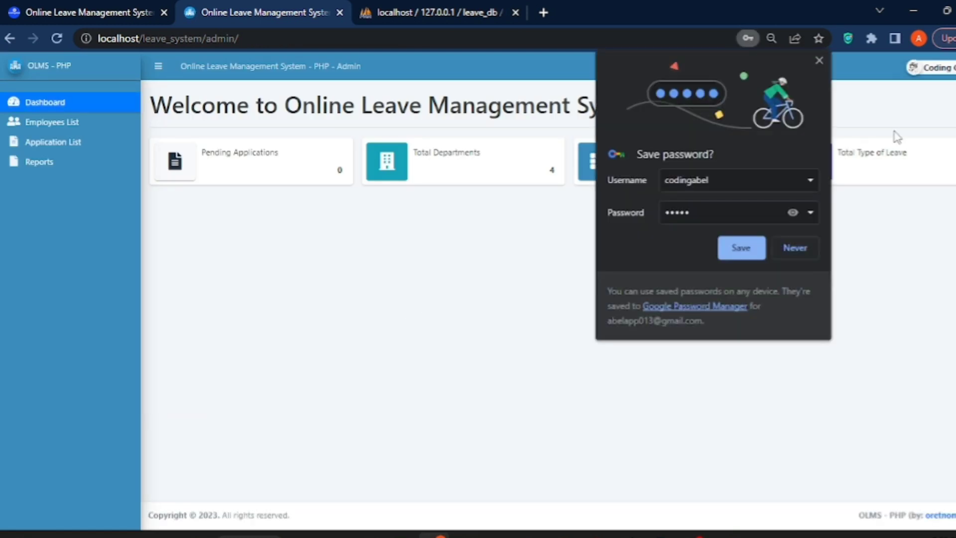
Decline saving the password and open the Application List showing the LWOP leave as Approved.
left_click(793, 213)
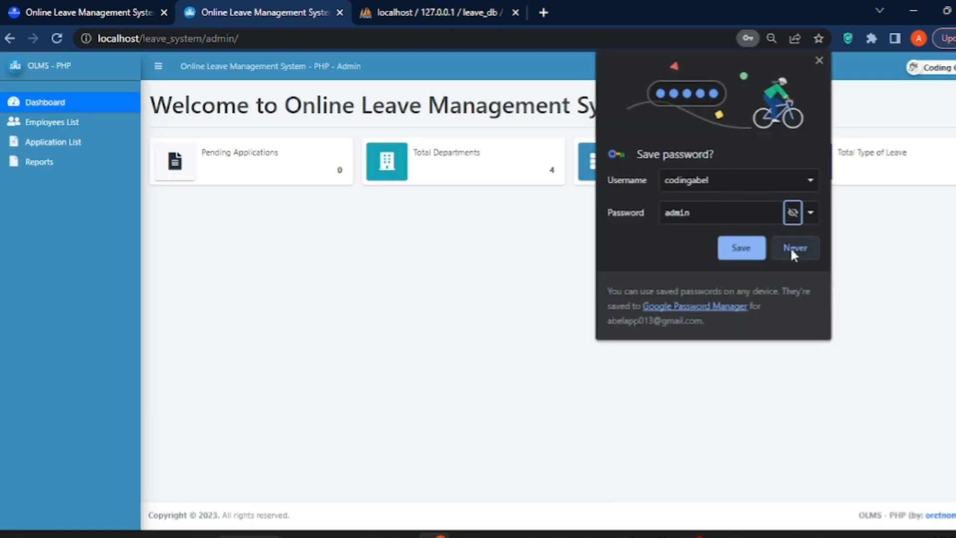
left_click(795, 247)
left_click(79, 143)
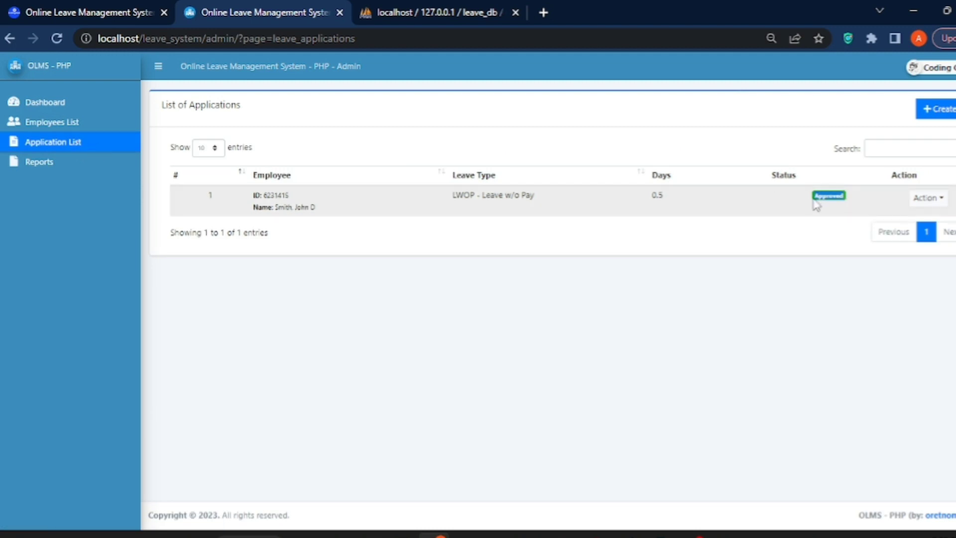
Print the leave report listing the LWOP application as Approved, then close the print window.
left_click(68, 122)
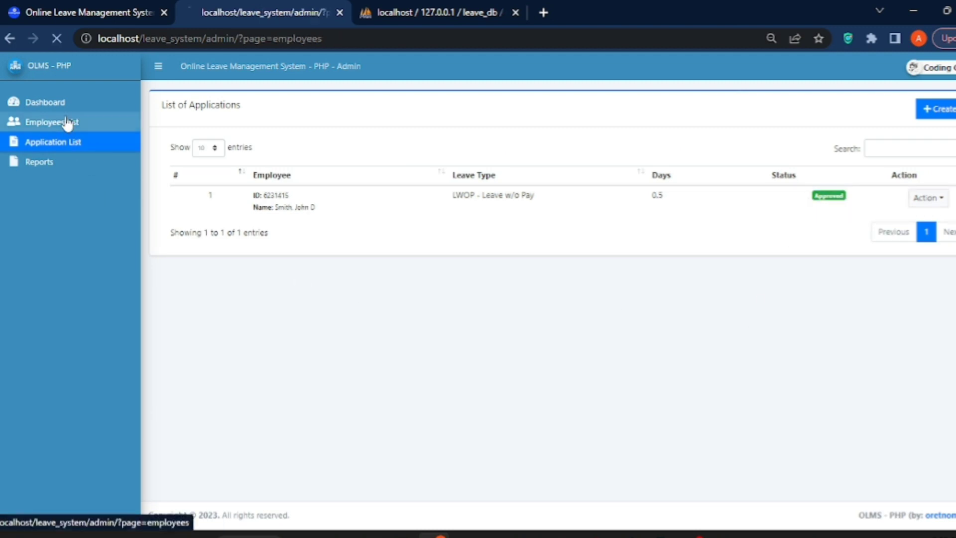
left_click(71, 103)
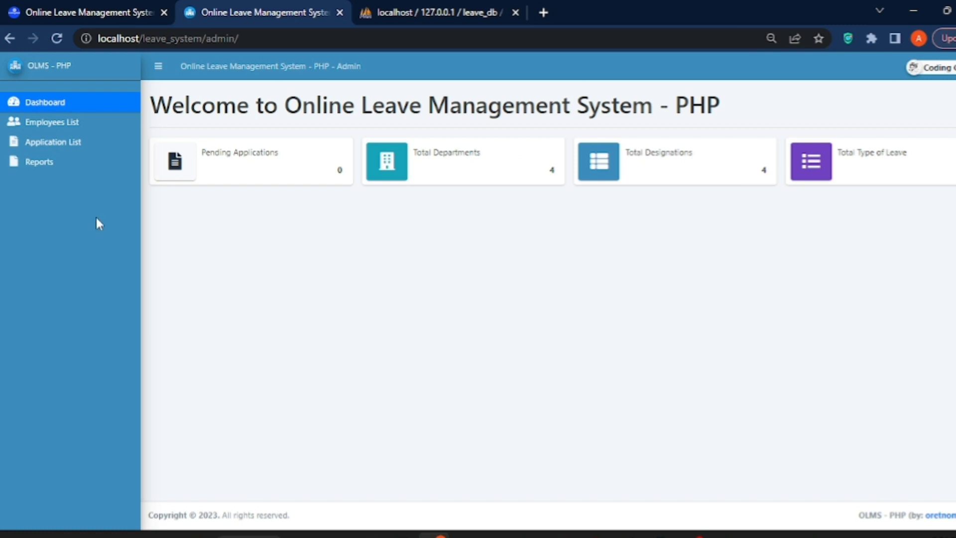
left_click(46, 163)
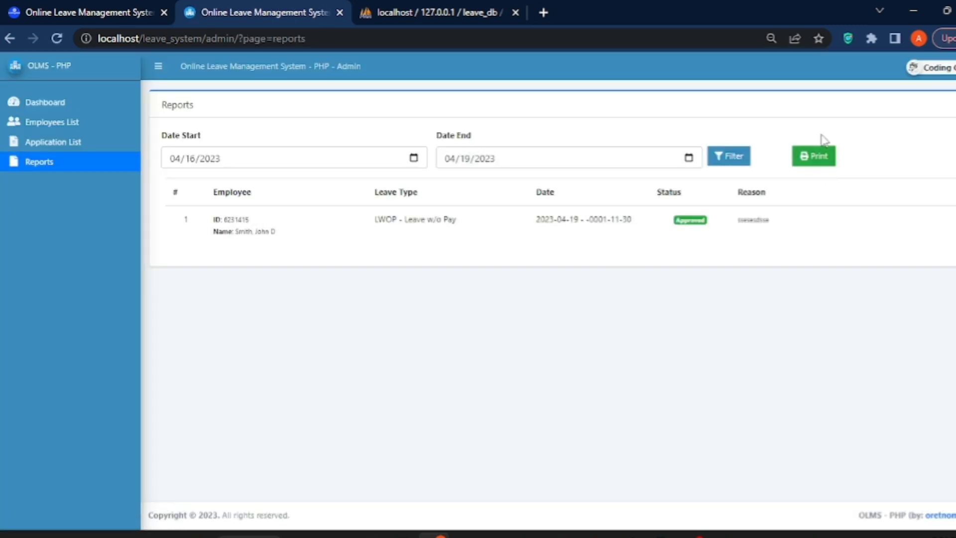
left_click(813, 163)
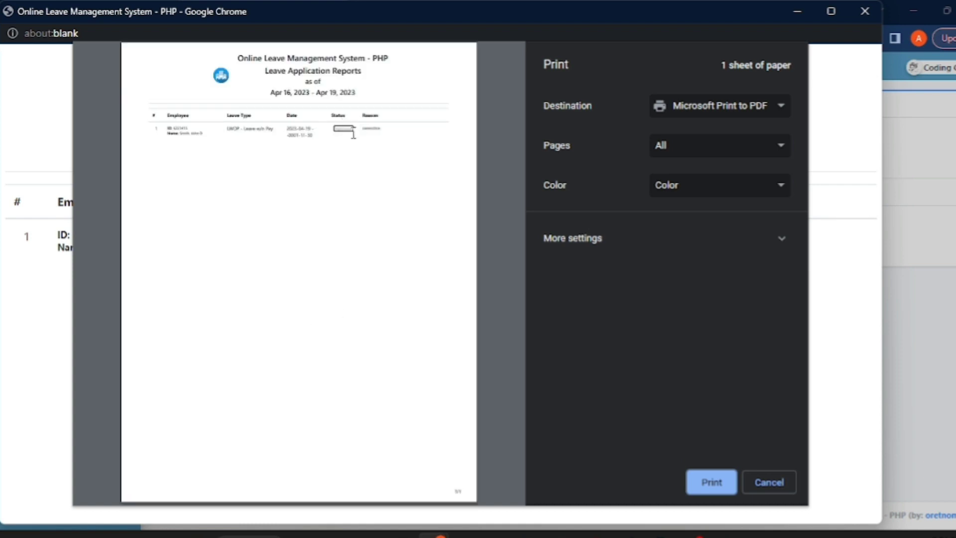
left_click(864, 11)
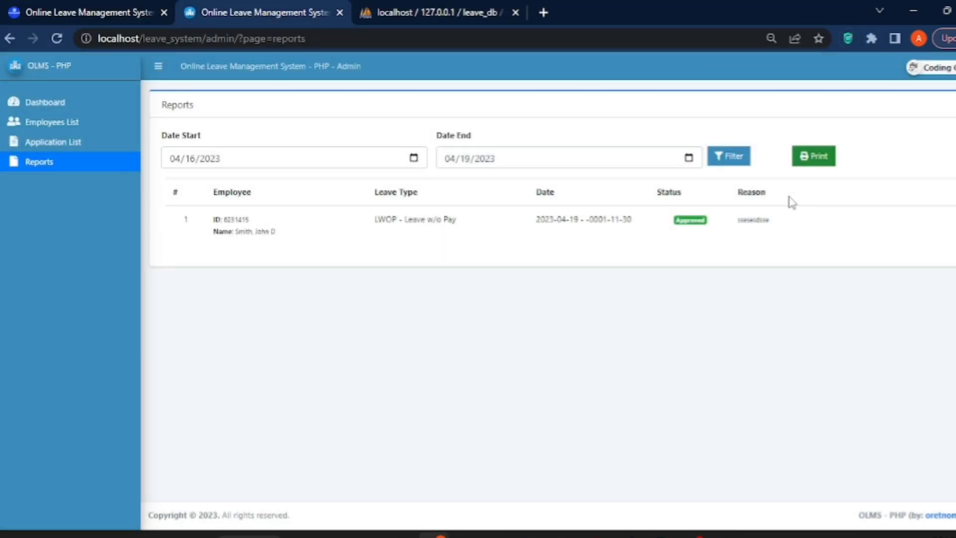
Check the Employees List and end on the admin dashboard.
left_click(38, 105)
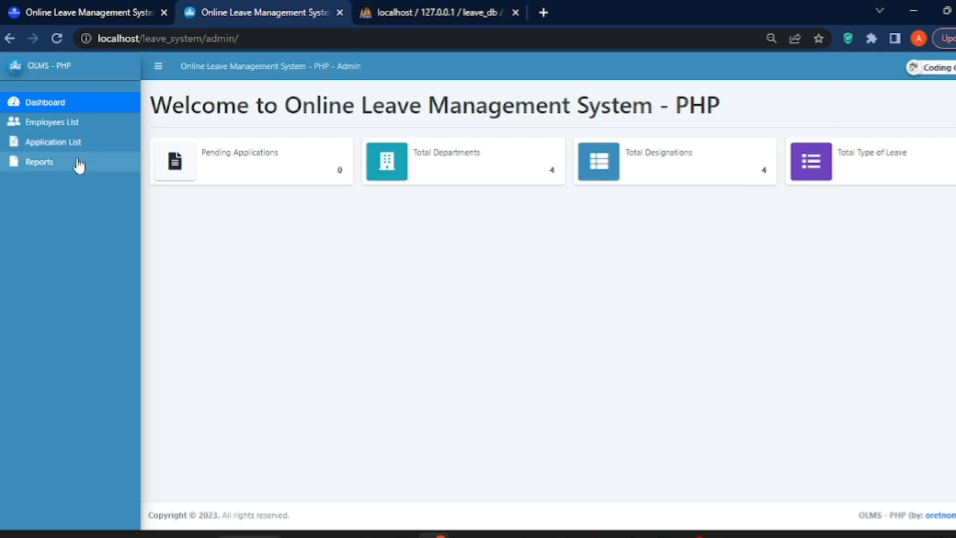
left_click(68, 123)
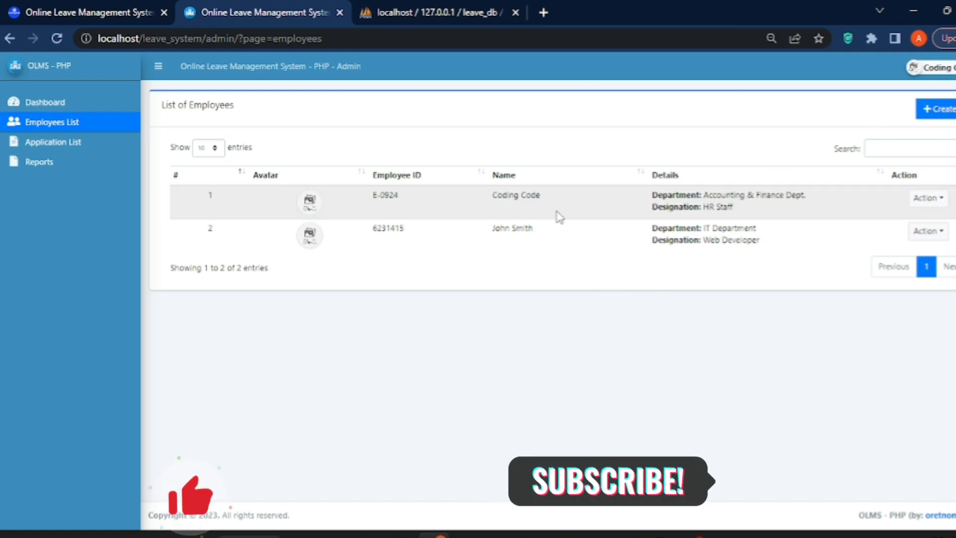
left_click(39, 101)
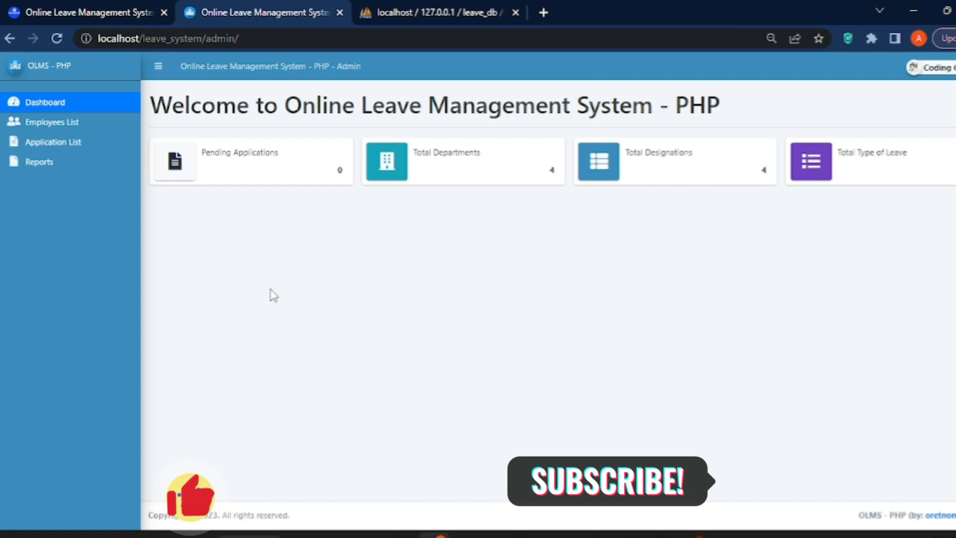